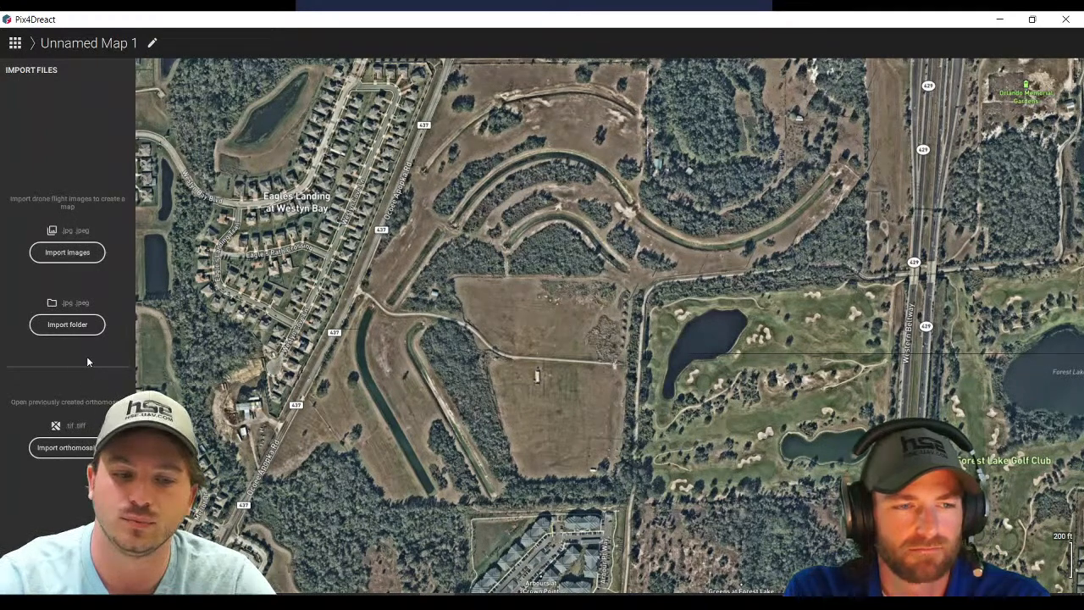
- Discard the unsaved new map without importing a folder and open the Sunny town park map
click(68, 333)
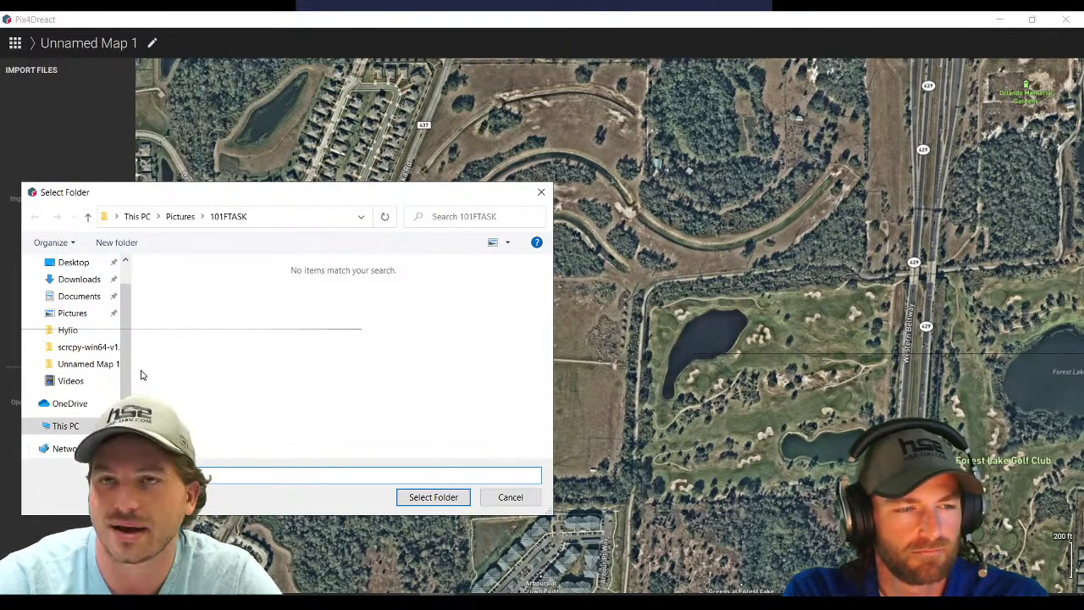
click(511, 498)
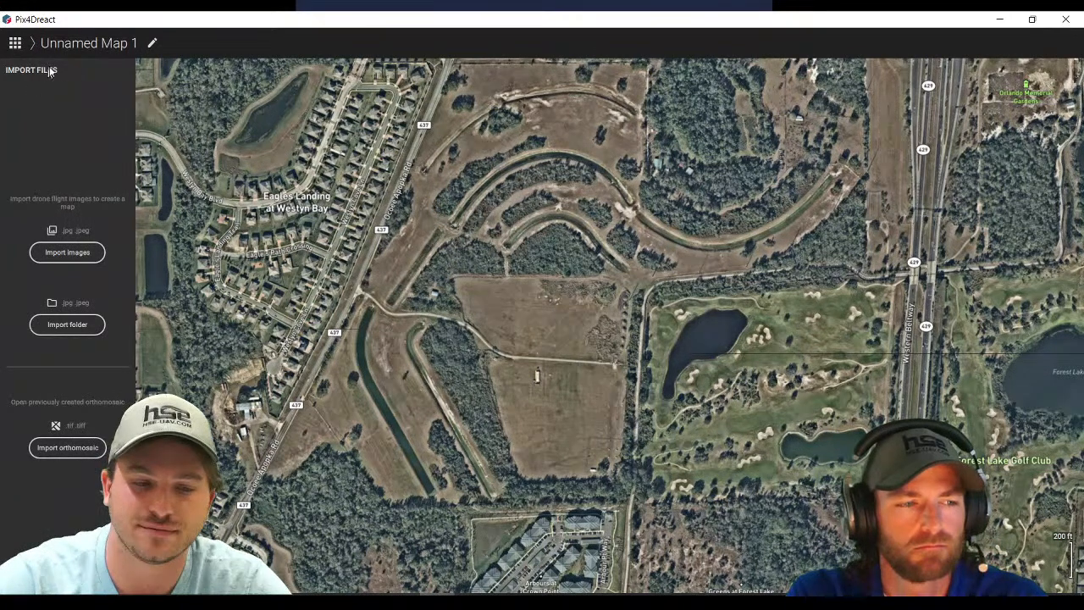
click(14, 43)
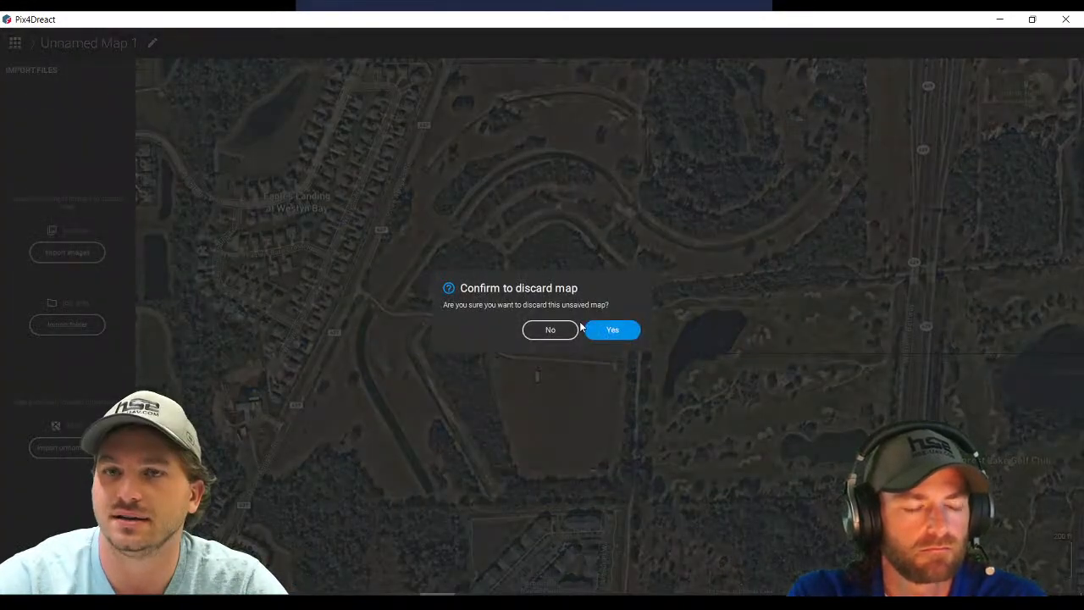
click(614, 331)
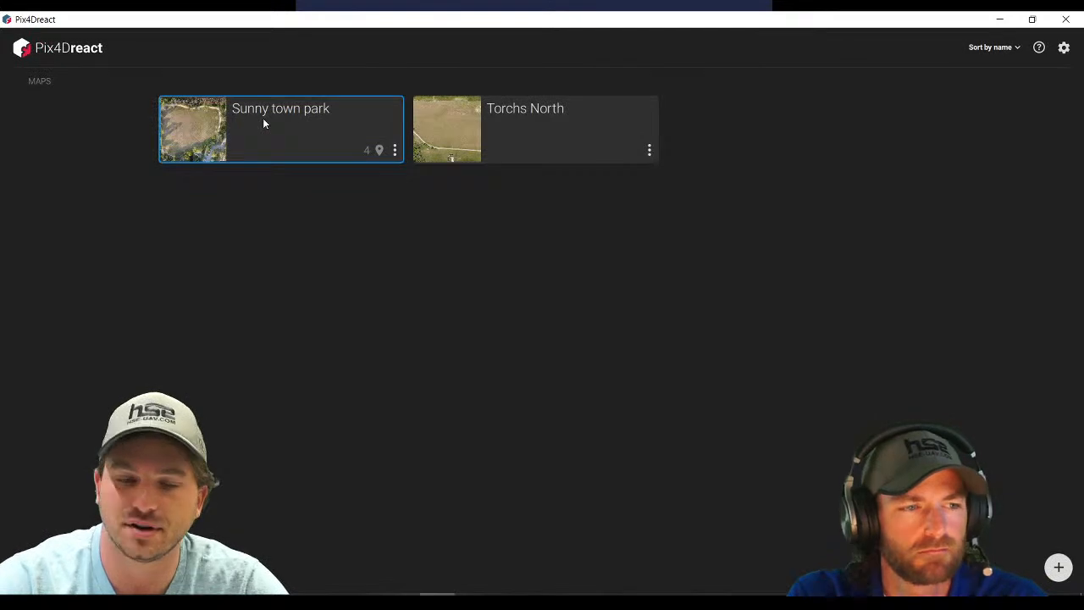
click(321, 160)
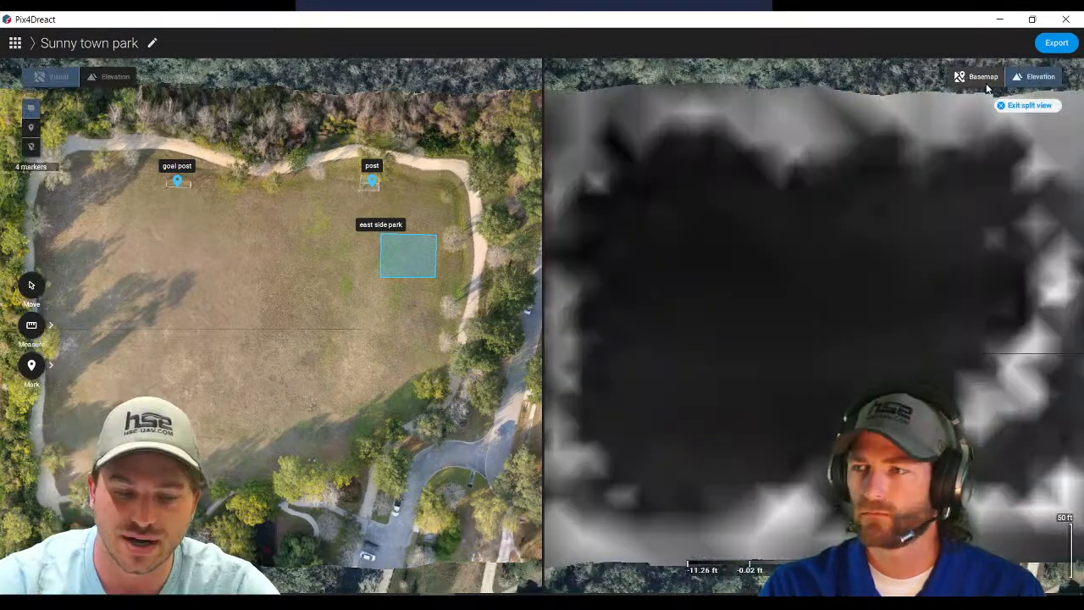
- Set the split view's comparison layer to Basemap and shift the divider to enlarge the drone imagery
click(979, 77)
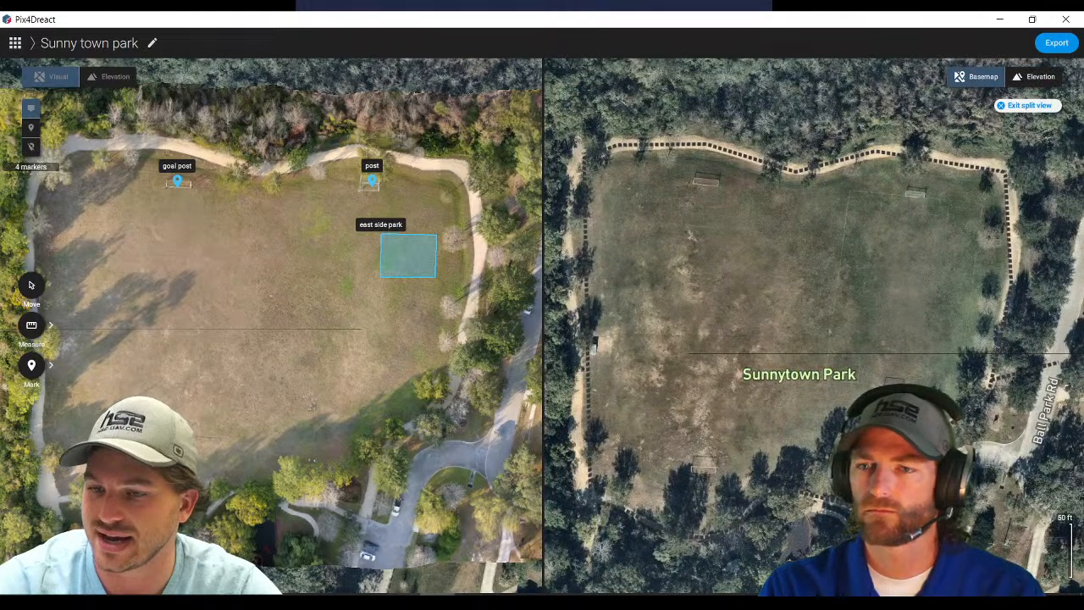
click(1029, 106)
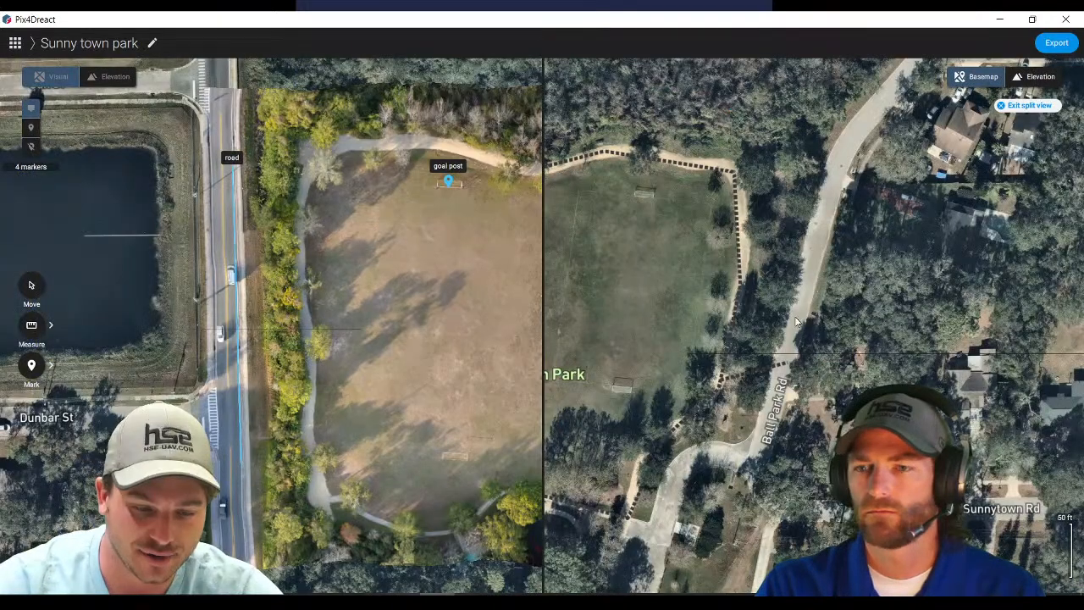
drag(539, 380, 653, 395)
- Examine the trees and people at the field's southern edge, comparing the drone image's detail with the basemap
scroll(571, 454, up, 2)
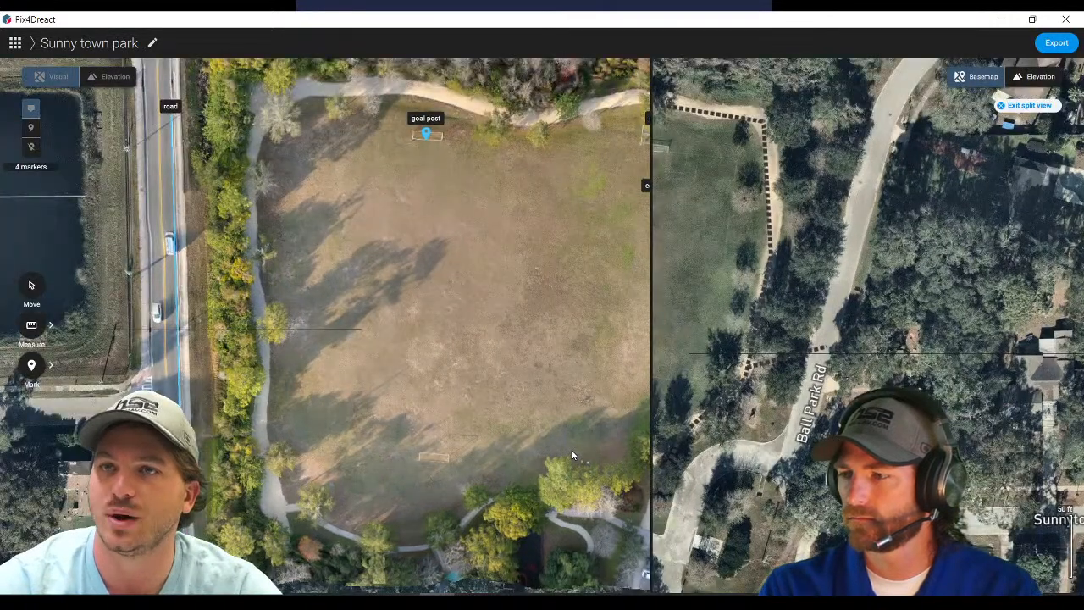
scroll(574, 459, up, 3)
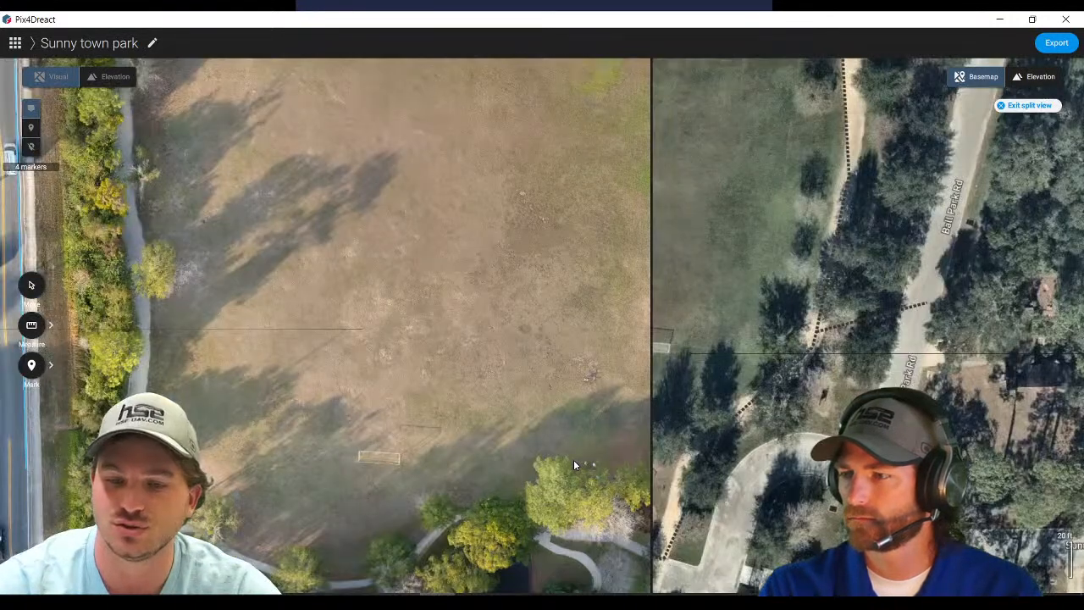
scroll(574, 459, up, 2)
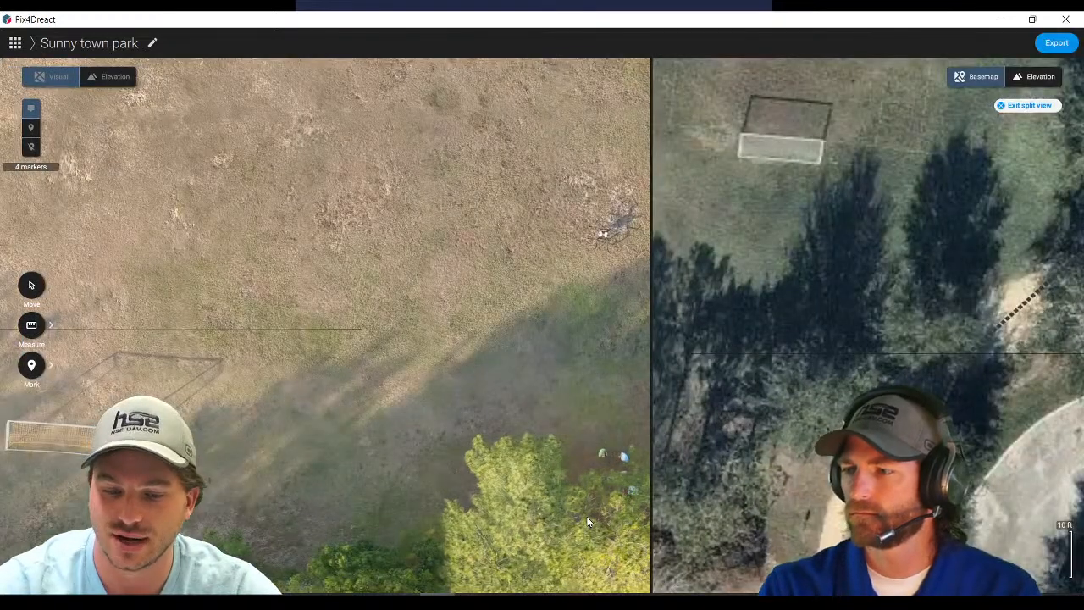
scroll(587, 520, up, 3)
drag(587, 512, 591, 433)
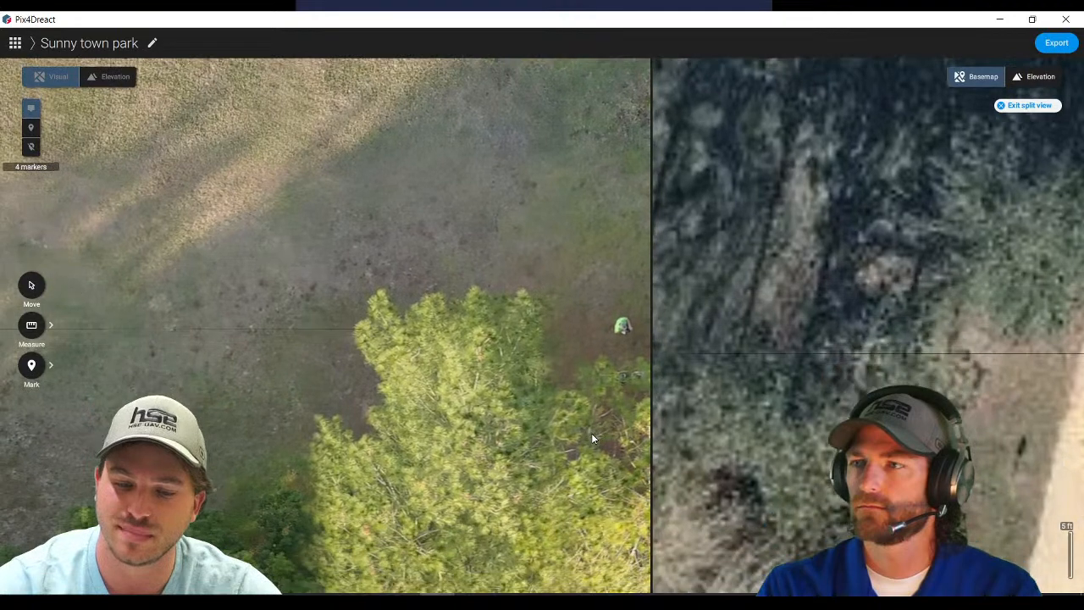
drag(649, 325, 490, 333)
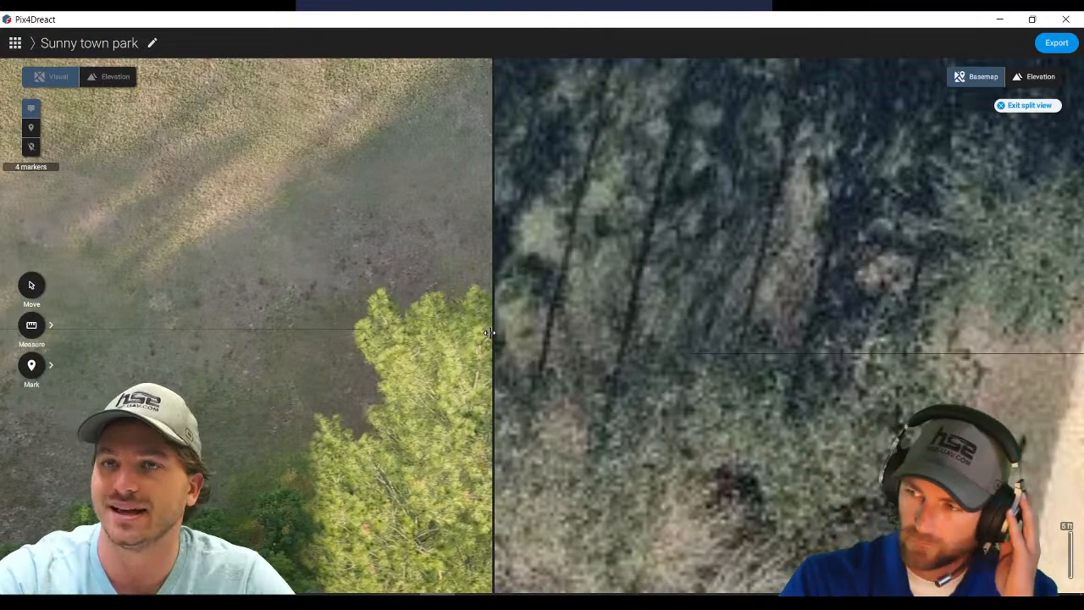
drag(490, 335, 758, 320)
- Compare the south goal and tree line between the drone image and the basemap over a wider area
scroll(531, 374, down, 5)
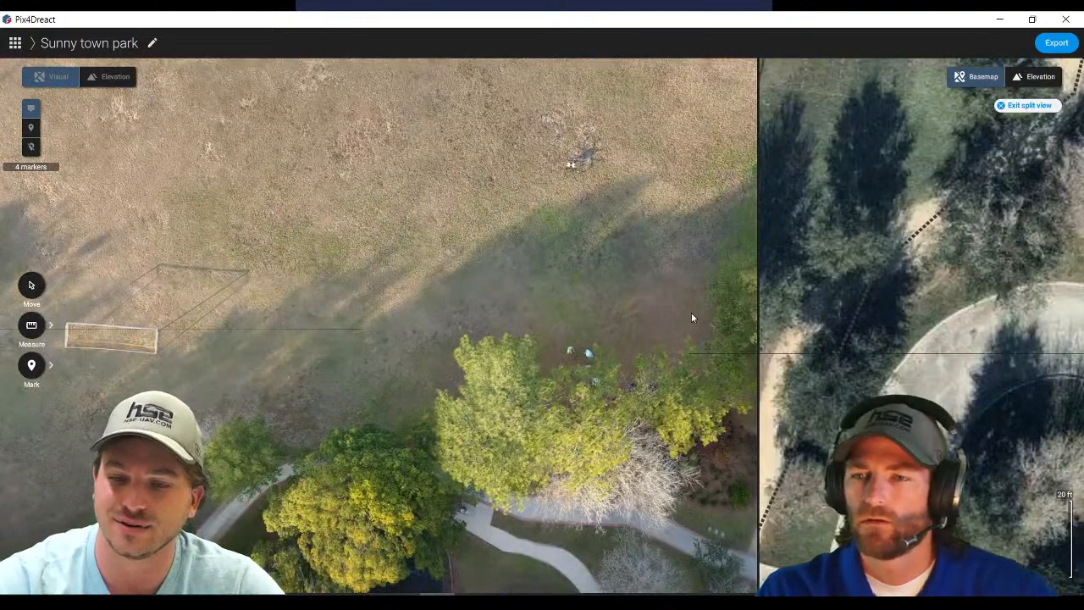
scroll(691, 316, down, 5)
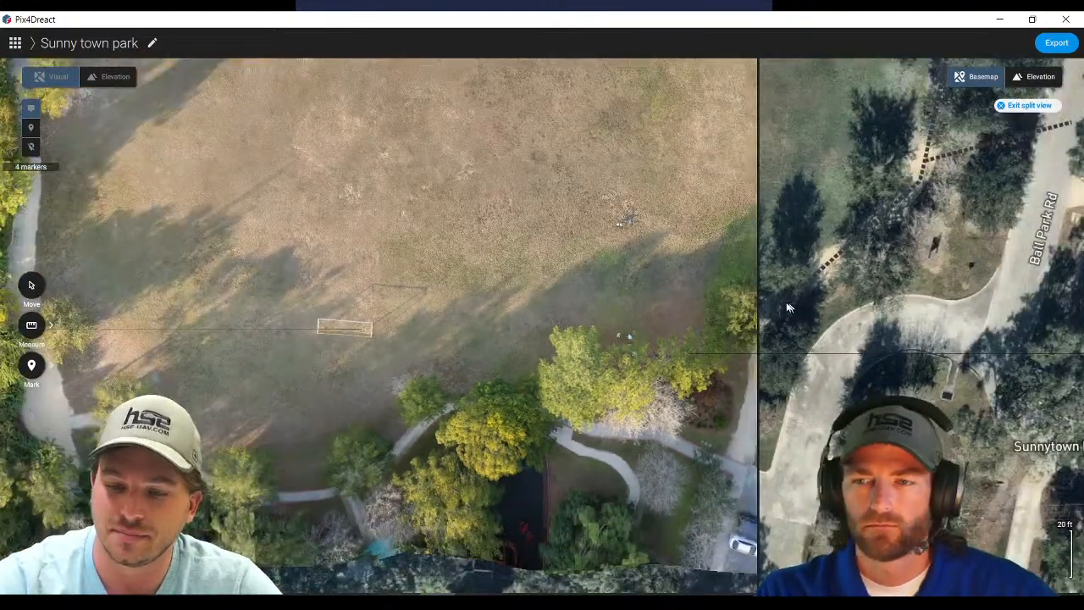
drag(758, 309, 635, 313)
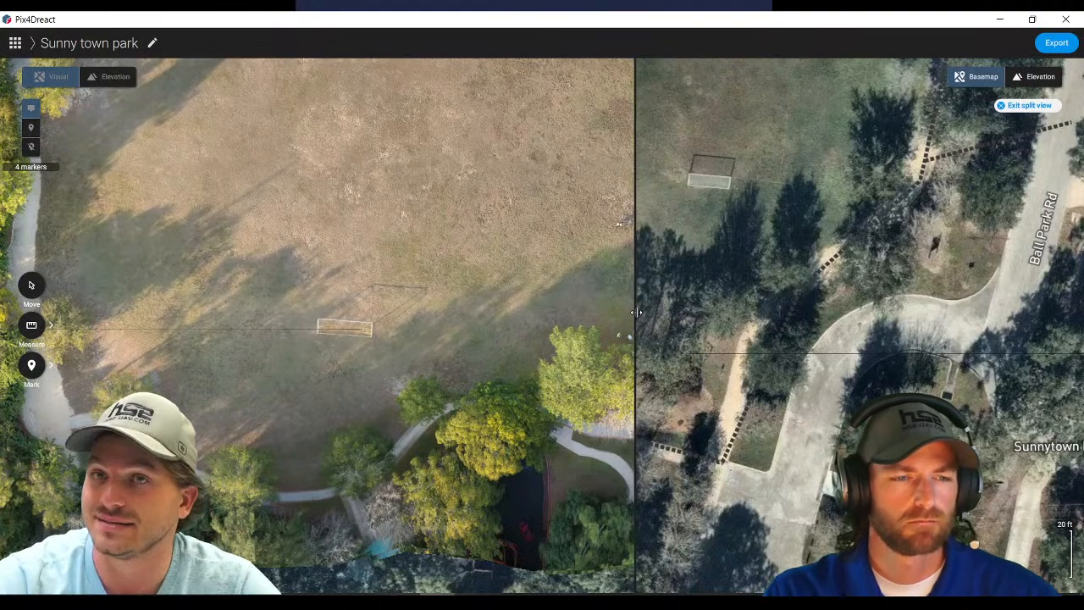
drag(636, 313, 915, 329)
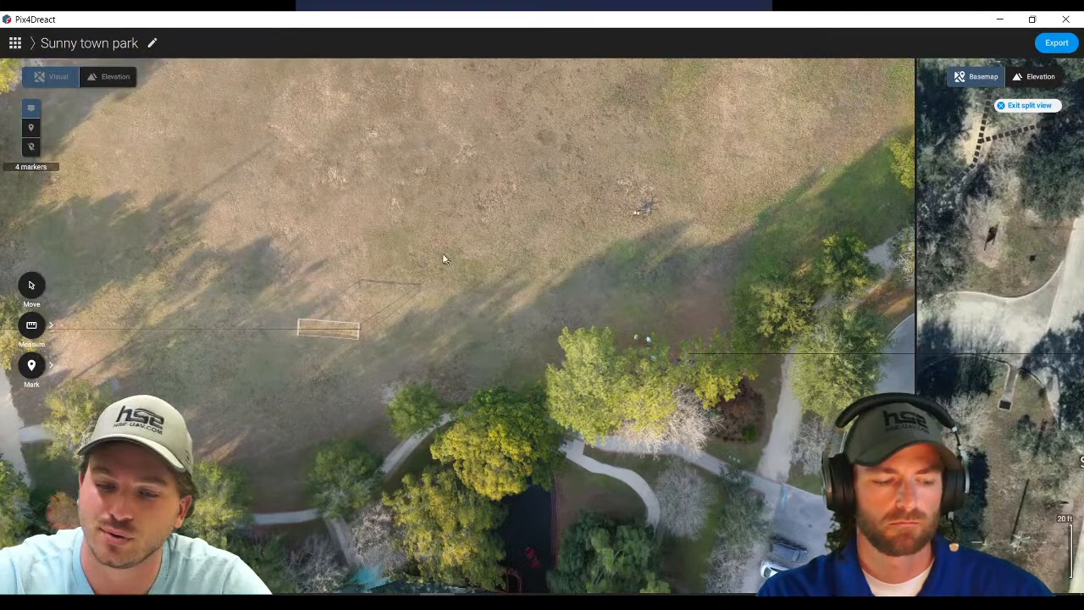
- Inspect the whole drone map, from the road on the west side to the cul-de-sac east of the field
scroll(478, 319, up, 1)
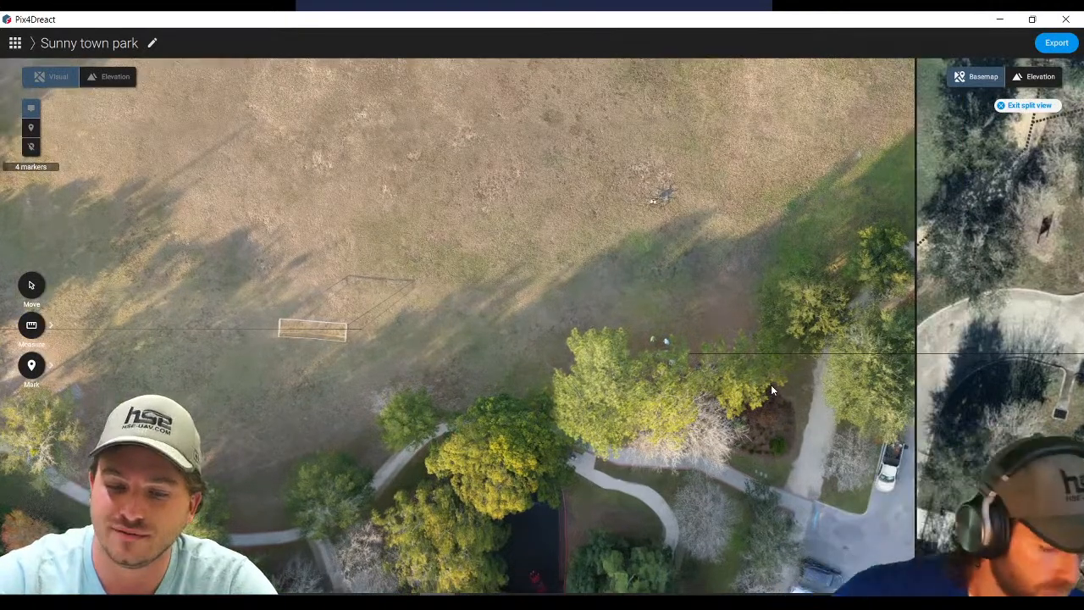
drag(452, 323, 559, 342)
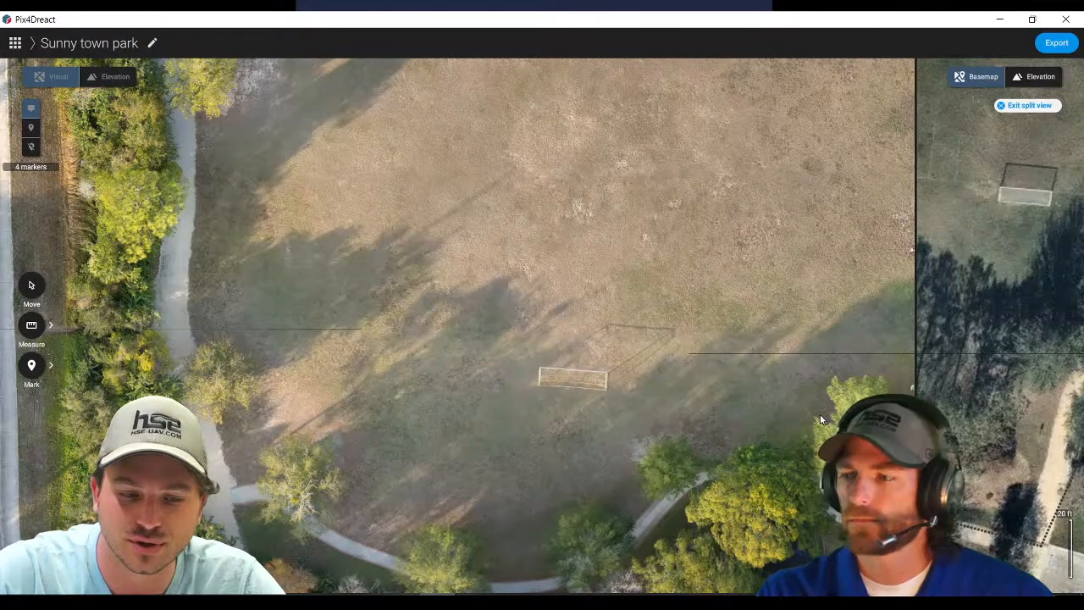
scroll(820, 407, down, 3)
scroll(822, 406, down, 1)
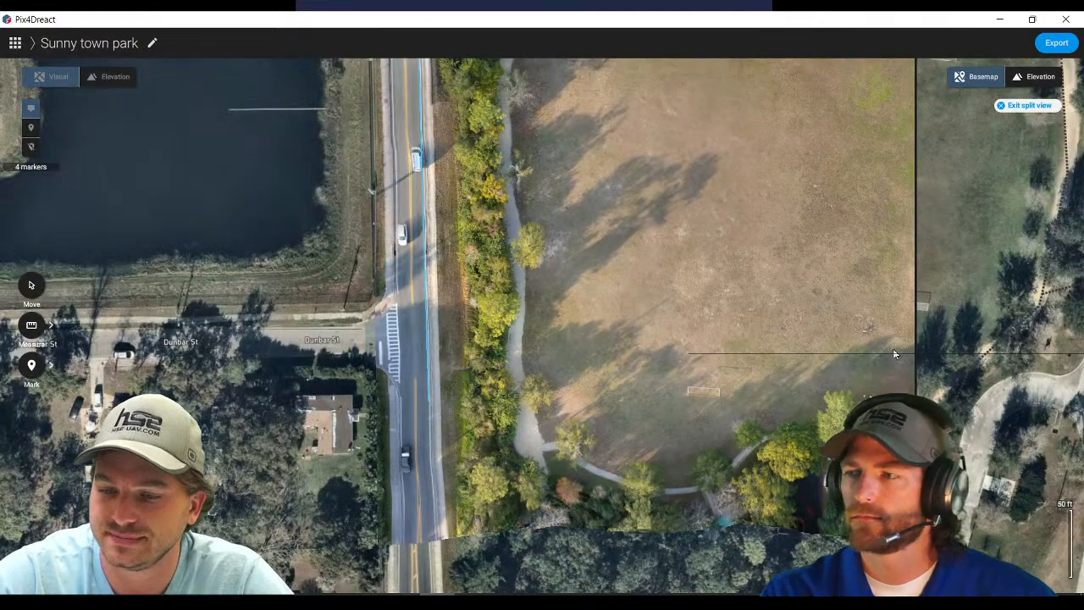
scroll(893, 348, down, 1)
drag(969, 264, 738, 300)
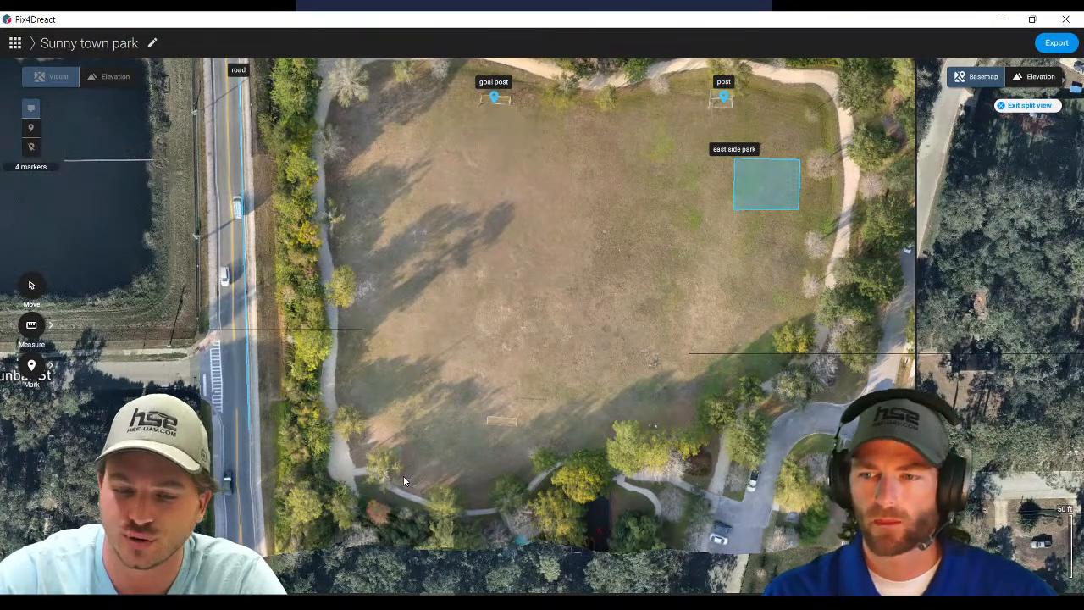
scroll(404, 481, up, 1)
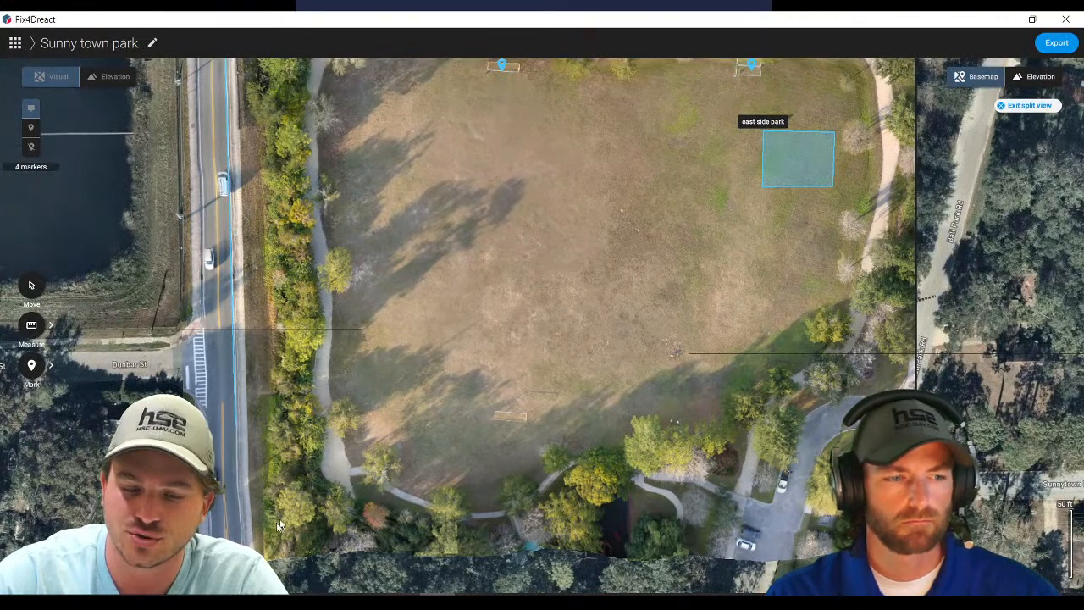
drag(783, 294, 626, 309)
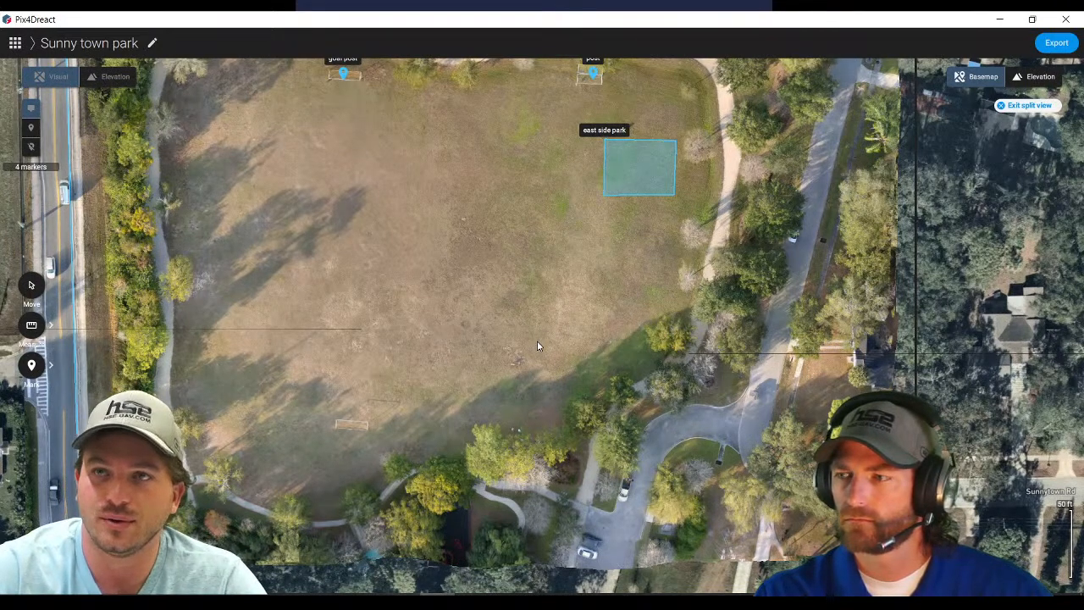
- Open the map's export options and choose GeoTIFF as the export type
click(1064, 44)
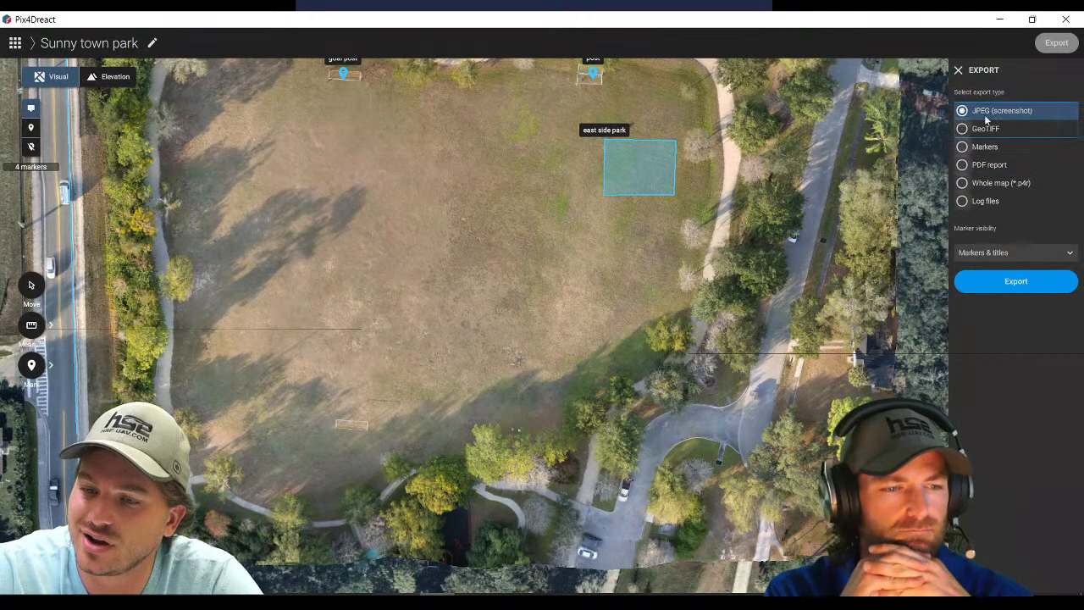
click(963, 128)
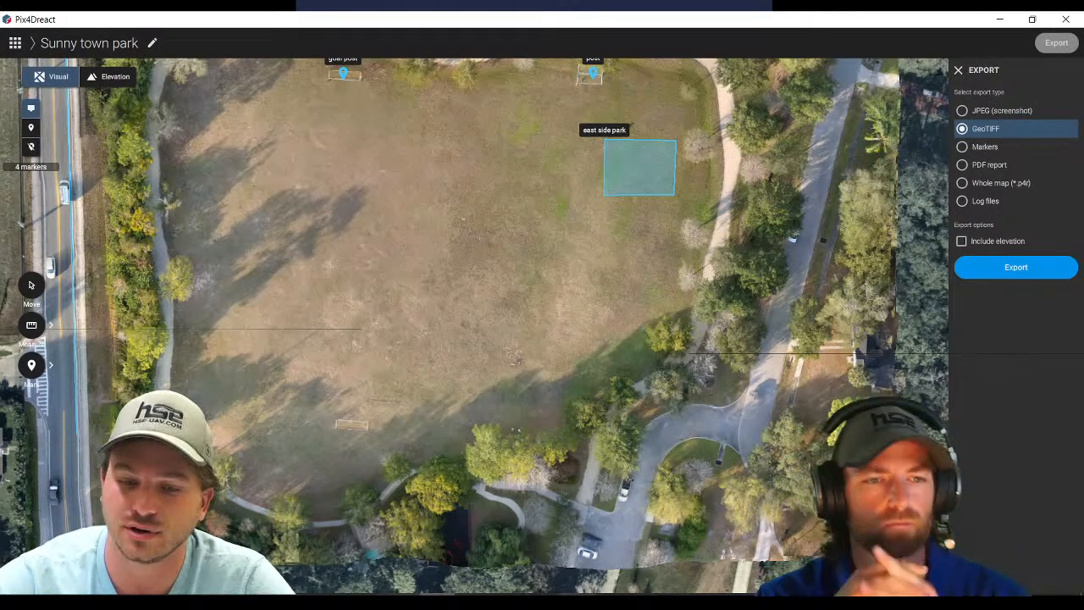
- Switch to Google Earth Pro and hide the Sunnytown polygon
click(577, 600)
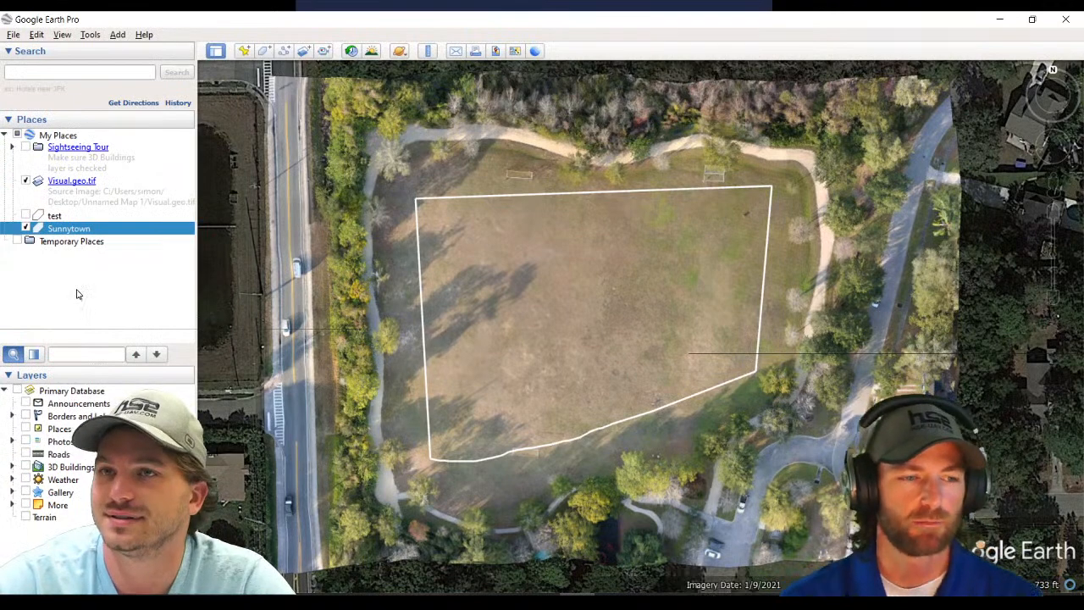
click(25, 228)
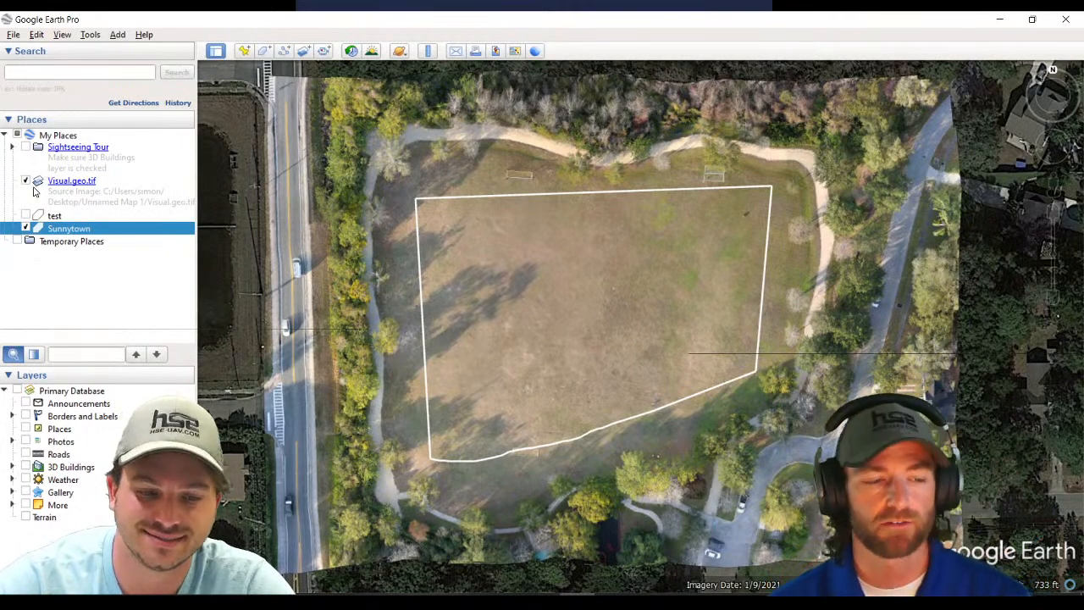
click(27, 229)
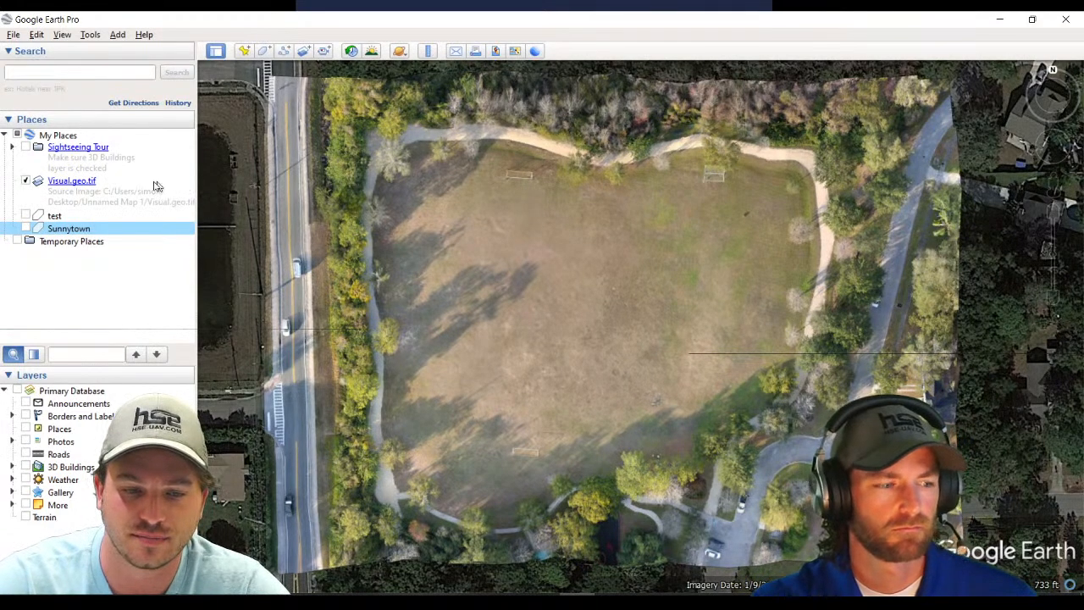
- Compare the Visual.geo.tif overlay with the satellite imagery by hiding and showing it repeatedly, leaving it shown
click(26, 181)
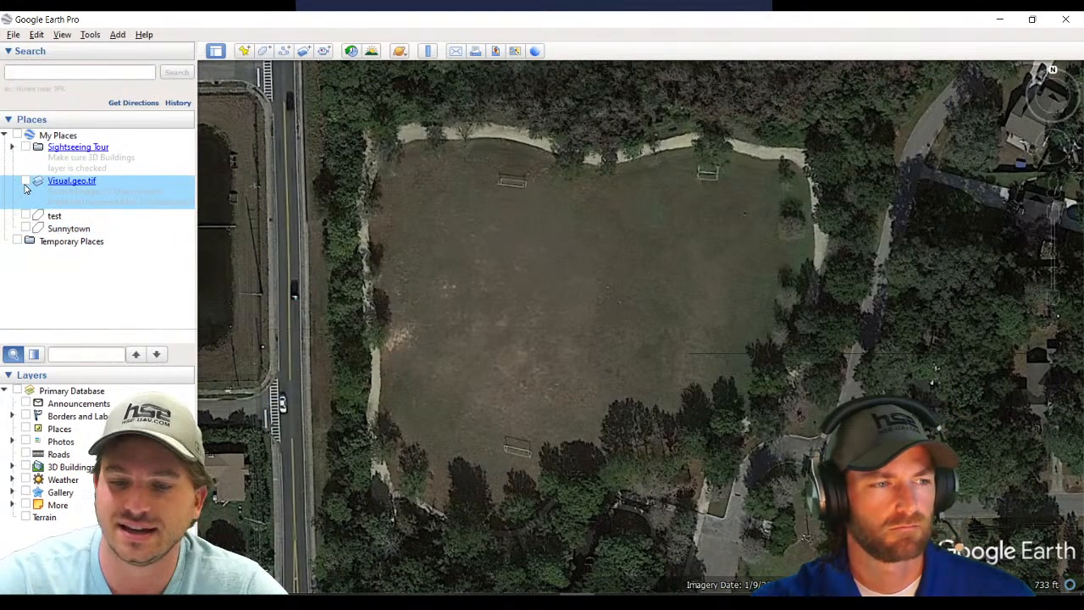
click(25, 181)
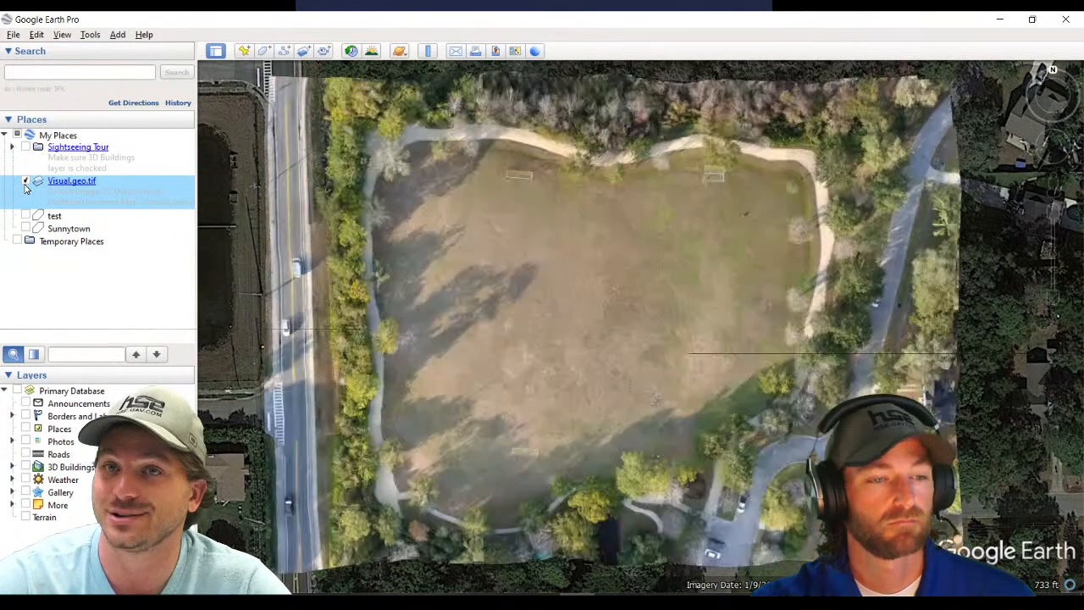
click(25, 182)
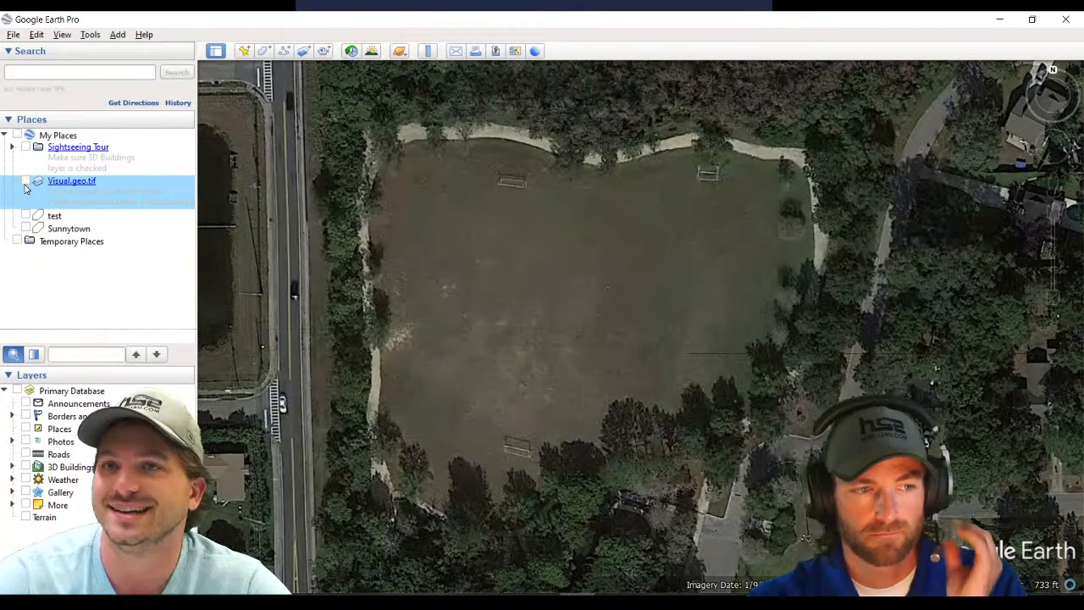
click(25, 181)
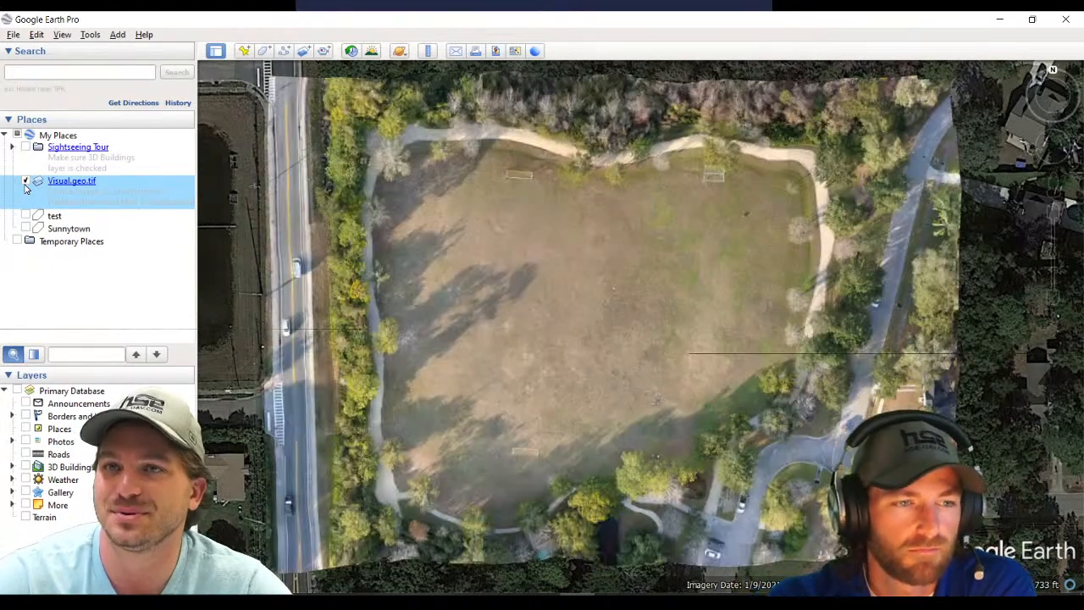
click(26, 181)
click(25, 182)
click(25, 181)
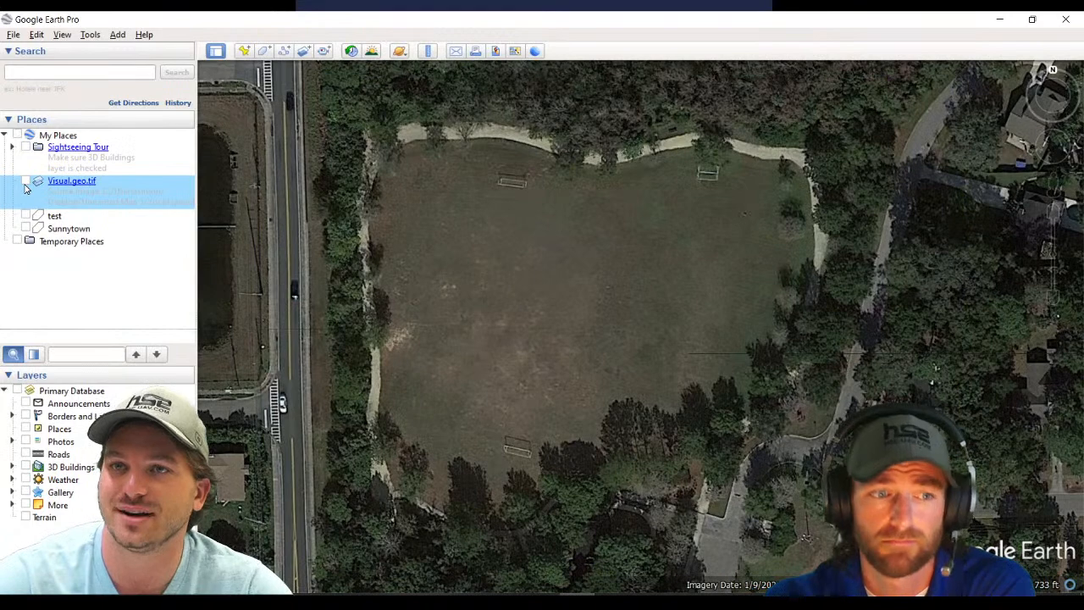
click(26, 181)
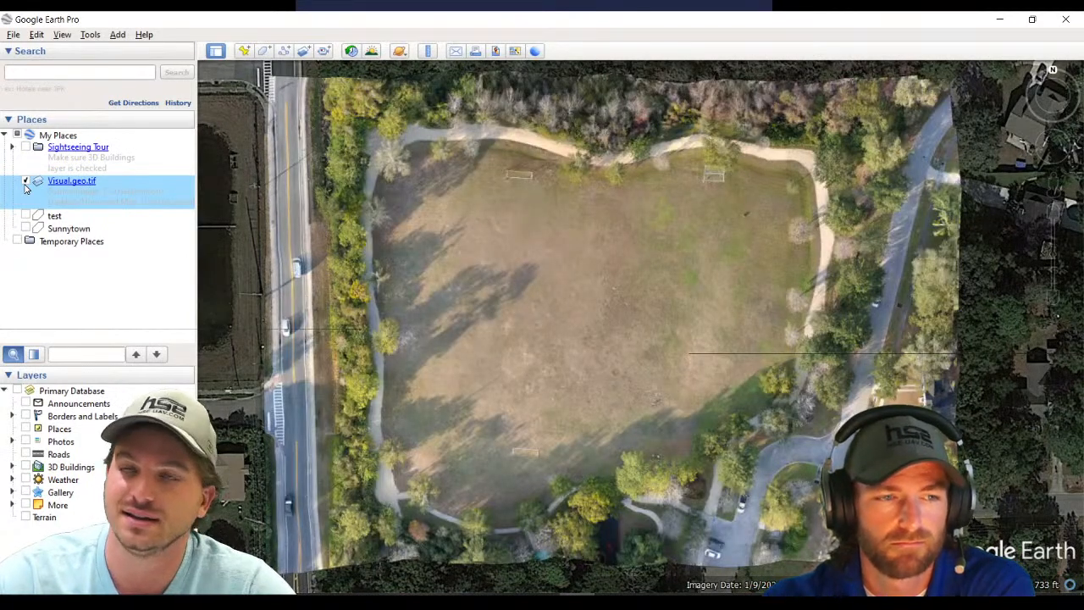
- Start opening a file, browse to the Unnamed Map 1 folder on the Desktop, and move the dialog aside
click(13, 34)
click(32, 50)
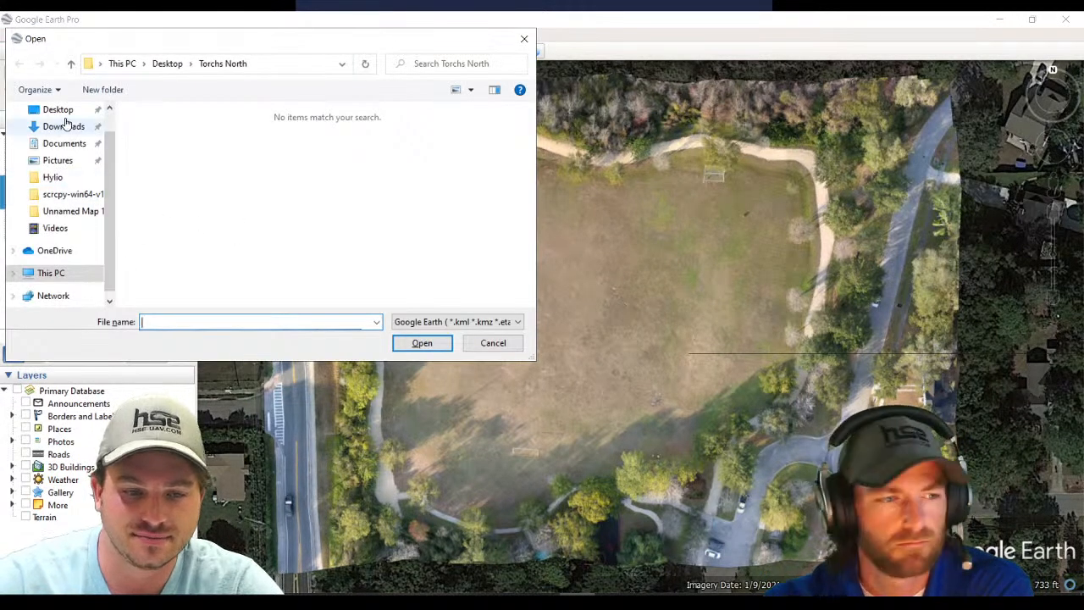
click(61, 113)
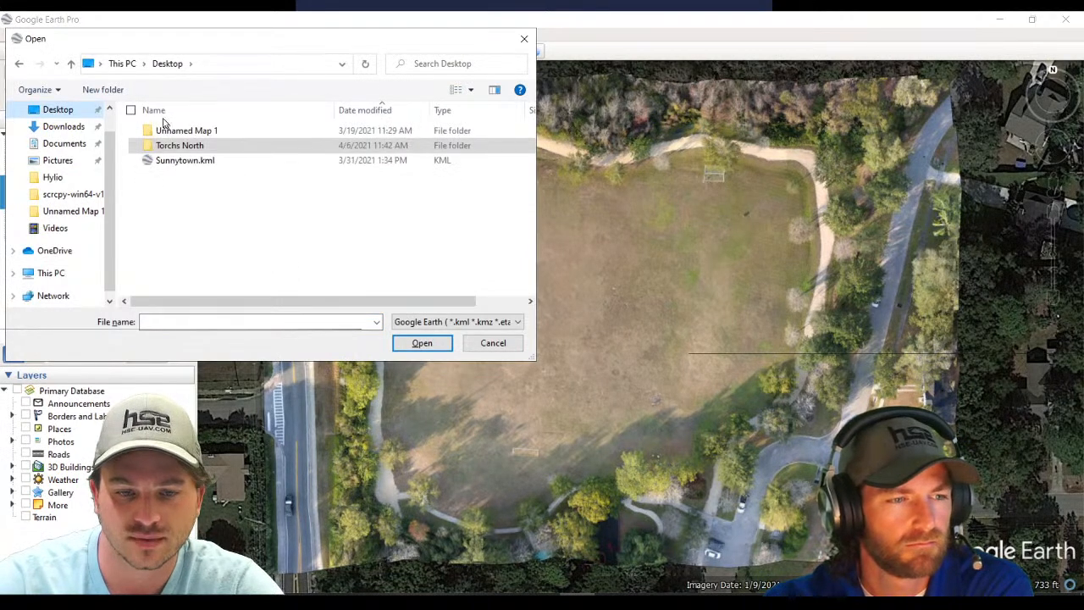
double_click(189, 136)
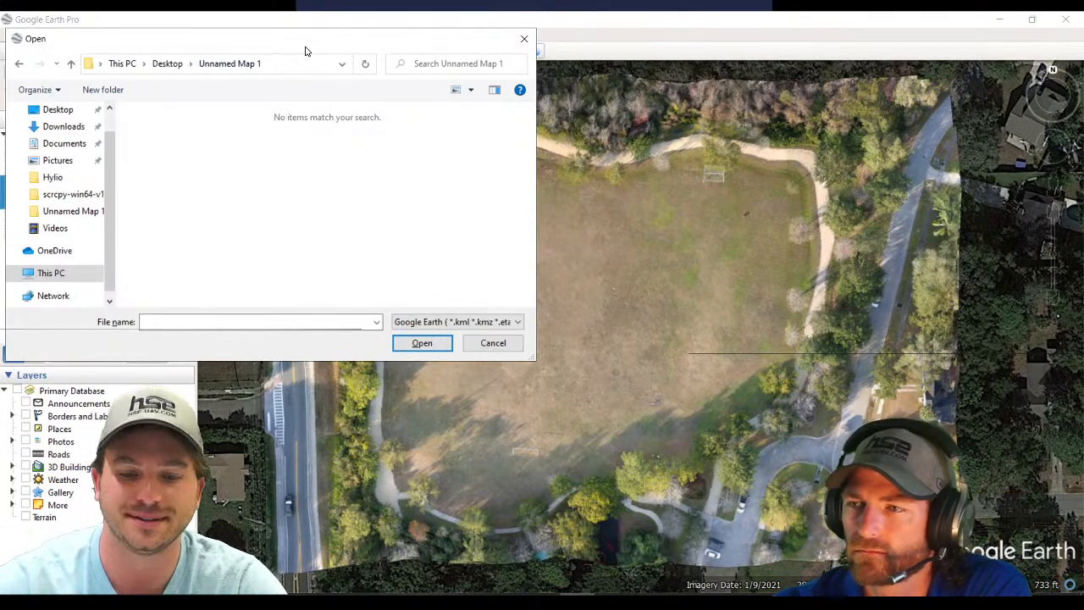
drag(304, 46, 331, 65)
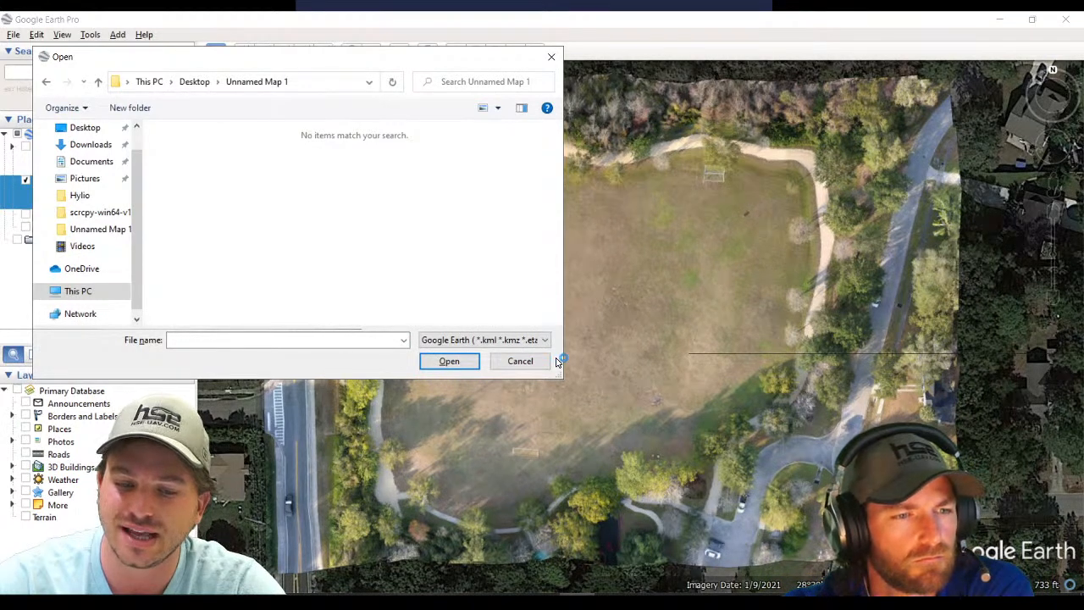
- Set the file type filter to Images and select Visual.geo.tif, then close the dialog without importing it
click(523, 340)
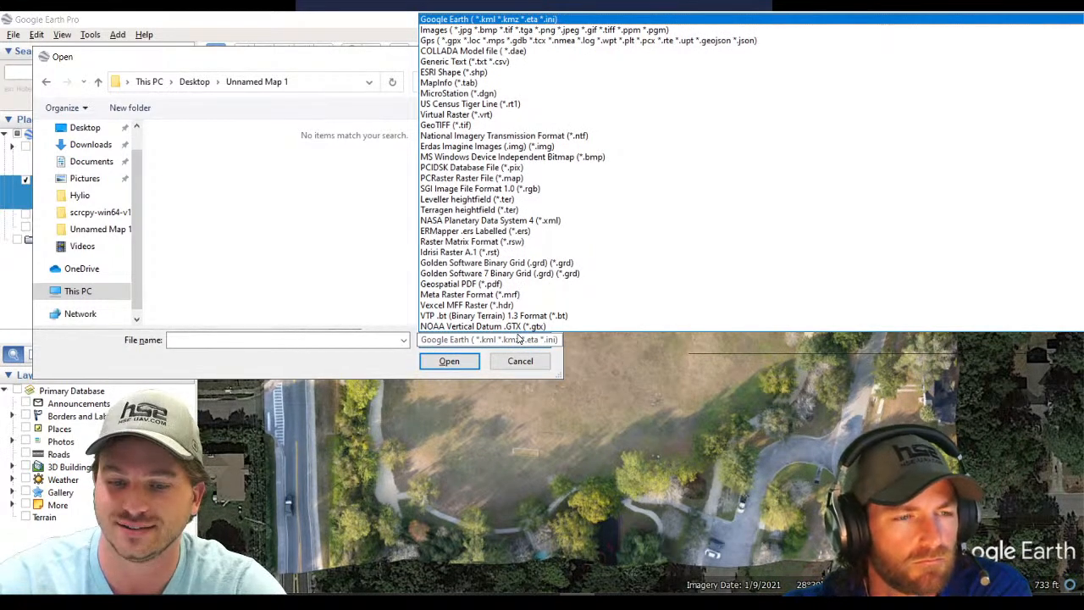
click(299, 365)
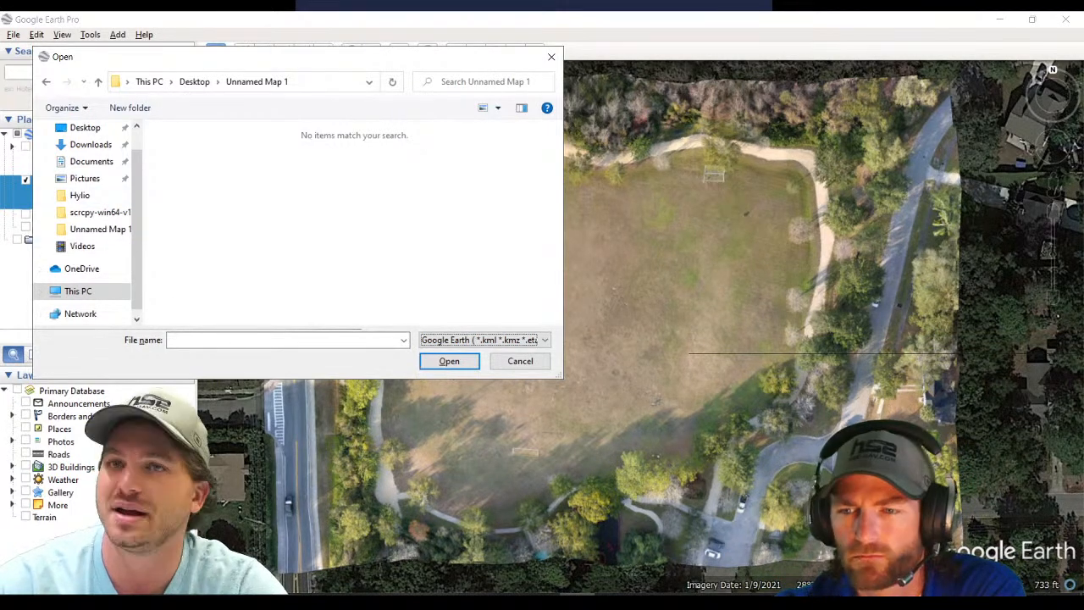
click(443, 340)
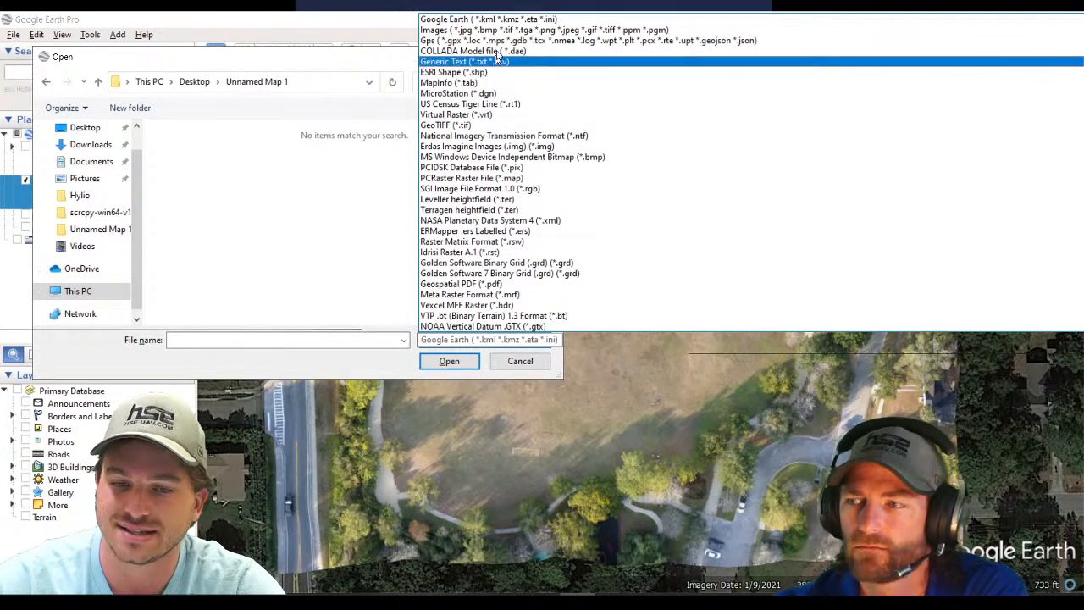
click(510, 31)
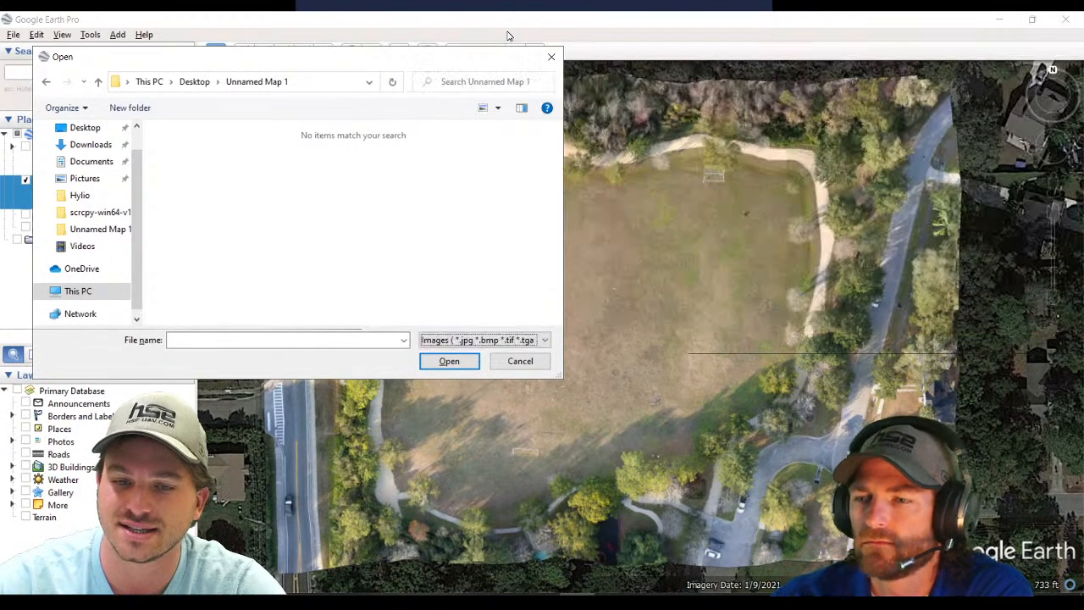
click(199, 178)
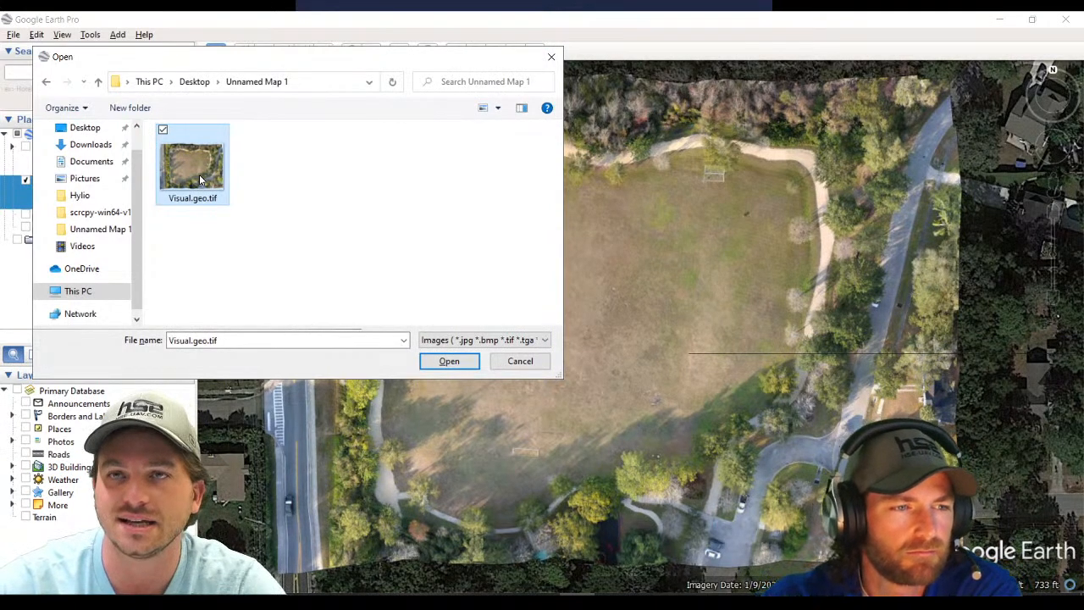
click(449, 340)
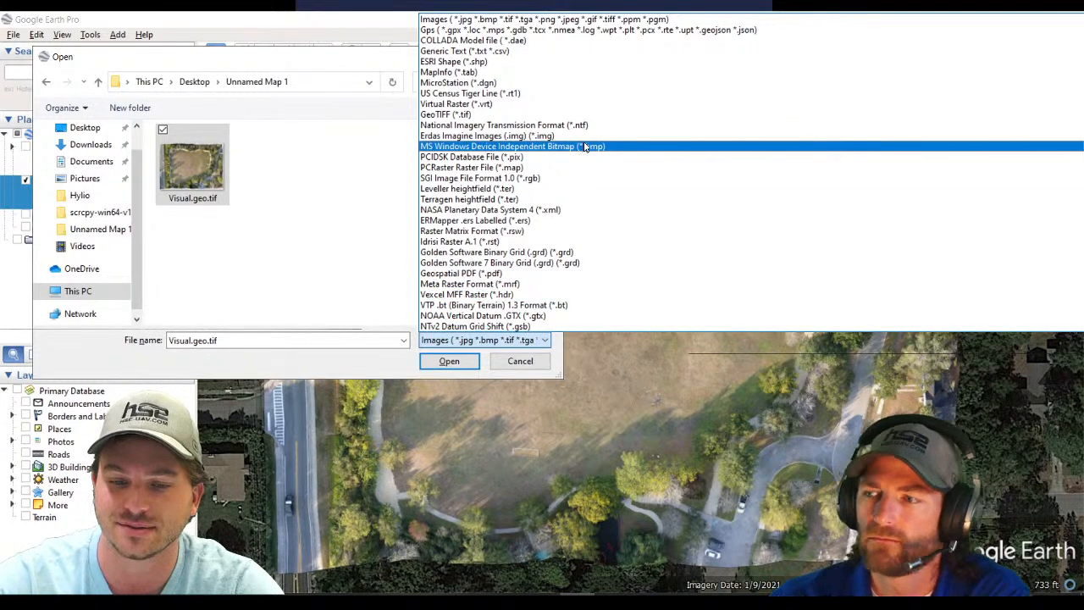
click(465, 20)
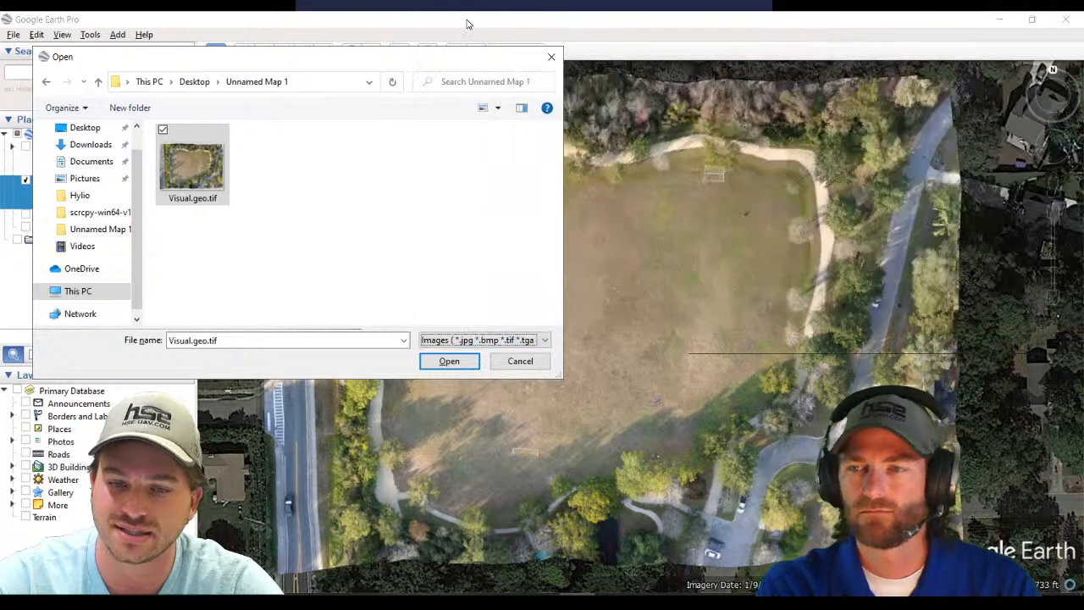
click(192, 167)
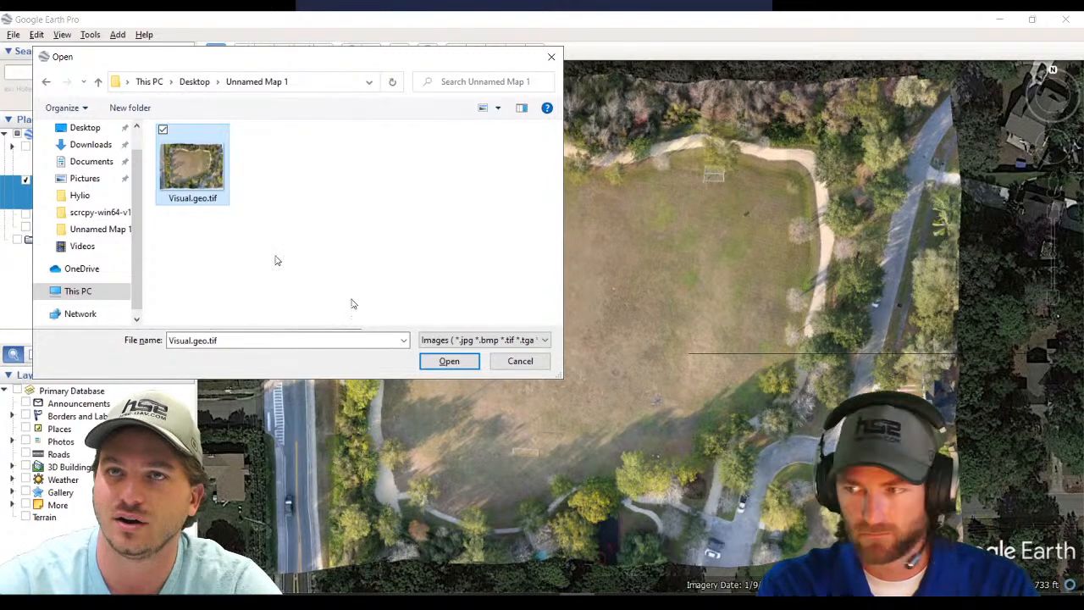
click(553, 60)
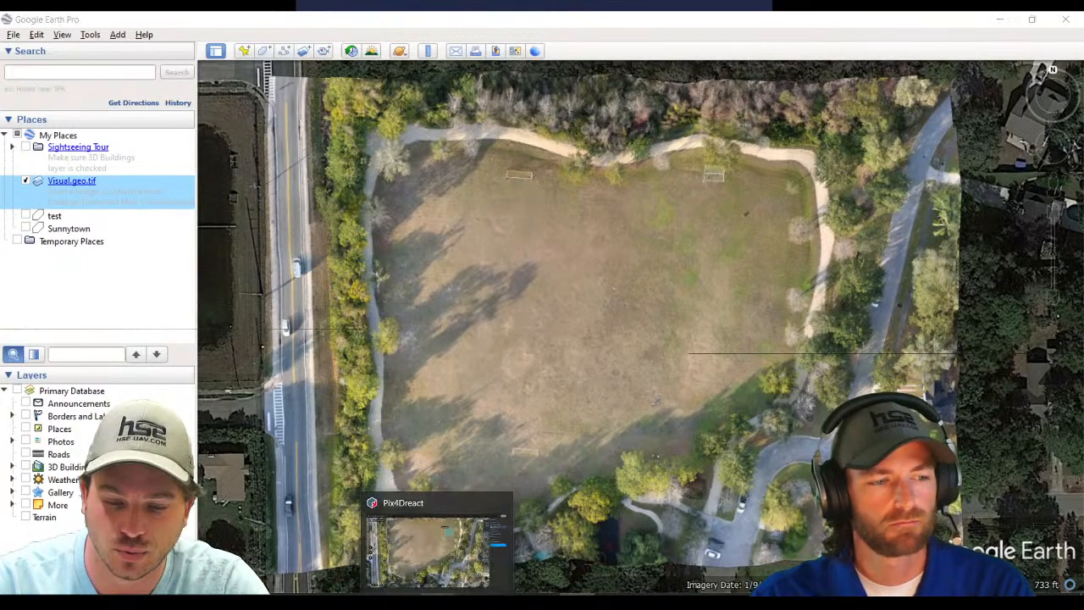
- View the Visual.geo.tif overlay within its wider surroundings, hiding it and showing it again for comparison
click(449, 582)
click(1062, 20)
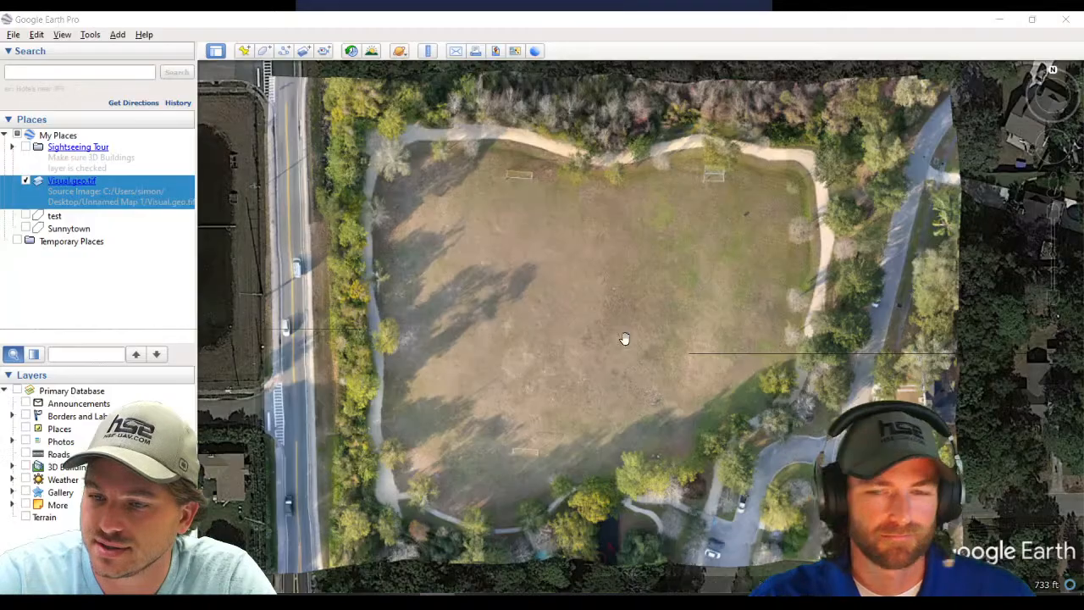
drag(624, 339, 725, 329)
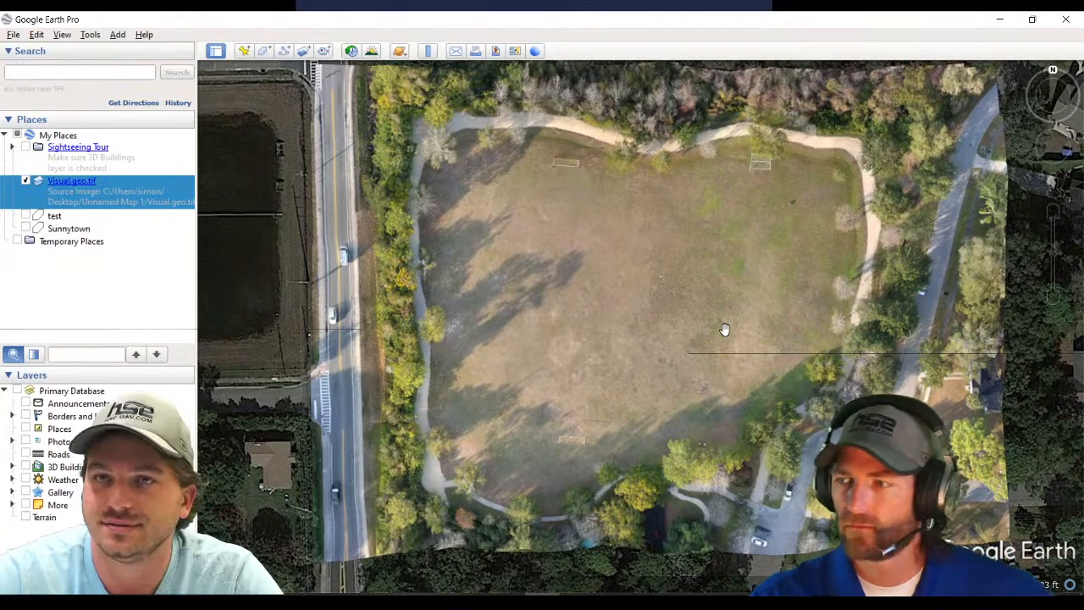
scroll(757, 376, down, 4)
scroll(759, 377, down, 5)
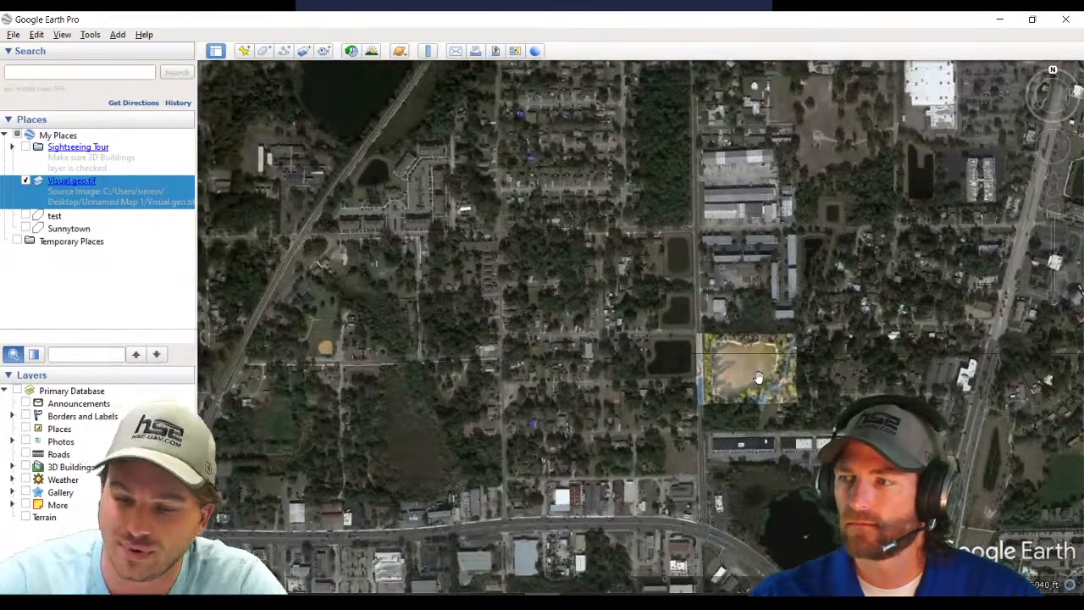
drag(759, 378, 687, 307)
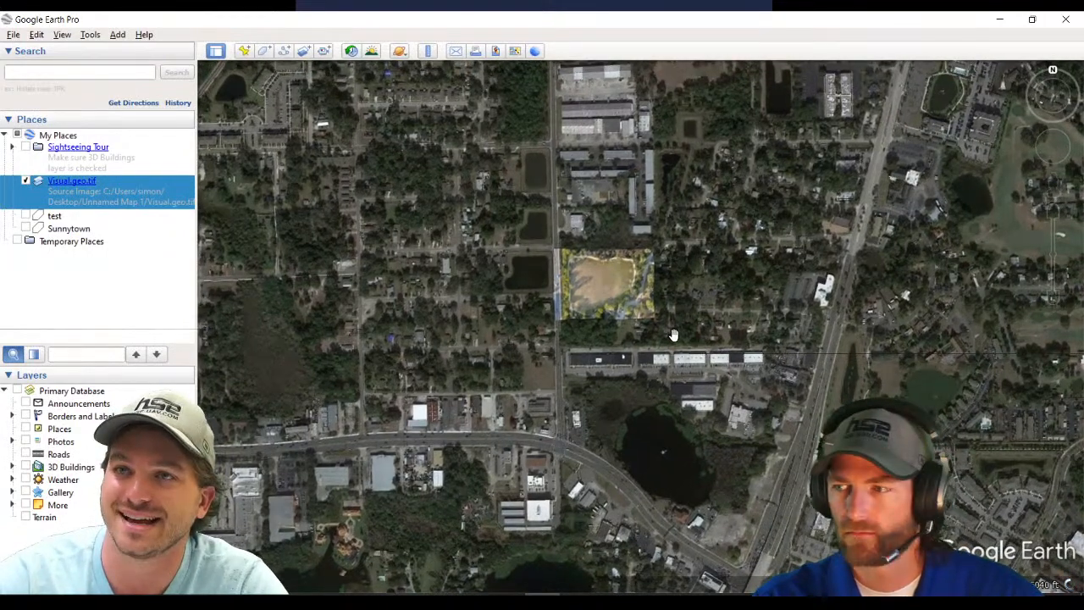
click(25, 182)
click(25, 182)
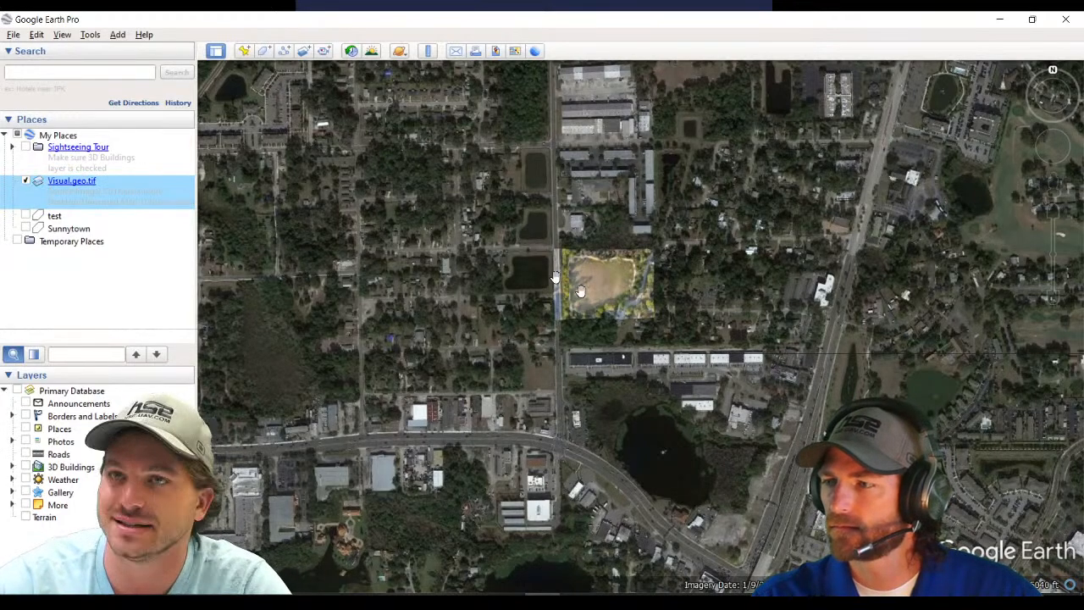
- Examine the drone overlay of the field up close and its edges against the surrounding satellite imagery
scroll(598, 301, up, 3)
scroll(604, 300, up, 2)
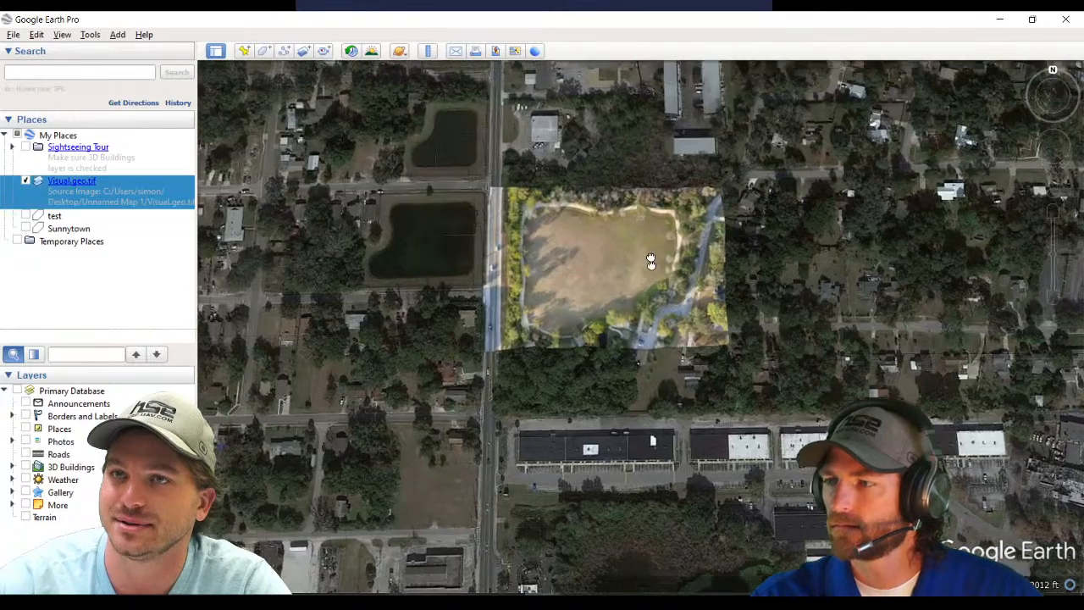
drag(651, 261, 649, 283)
scroll(649, 283, up, 2)
drag(625, 421, 622, 372)
scroll(624, 374, up, 2)
scroll(623, 373, up, 5)
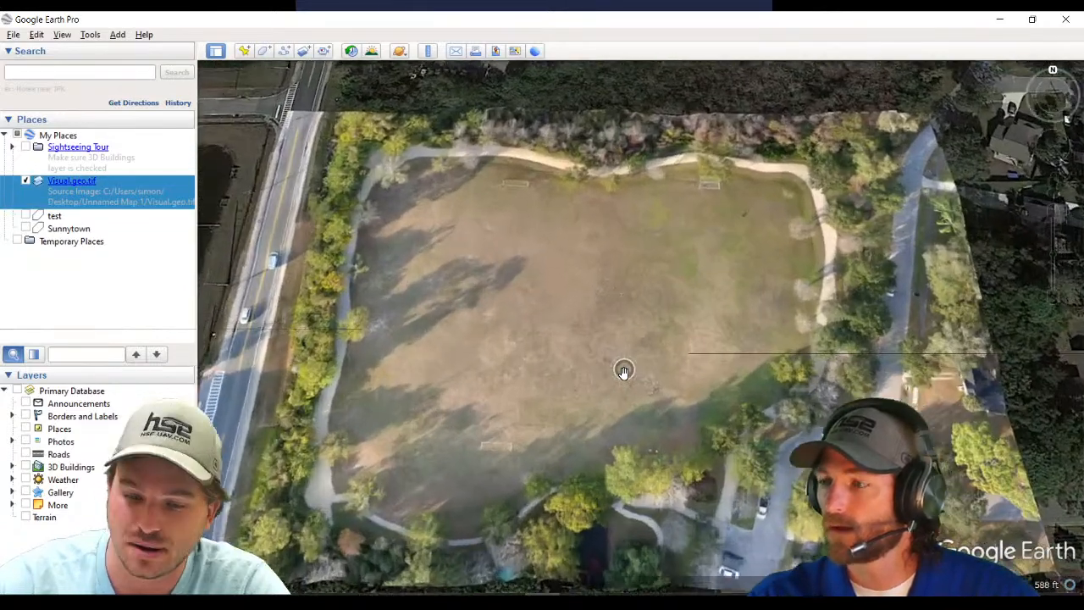
scroll(623, 373, up, 2)
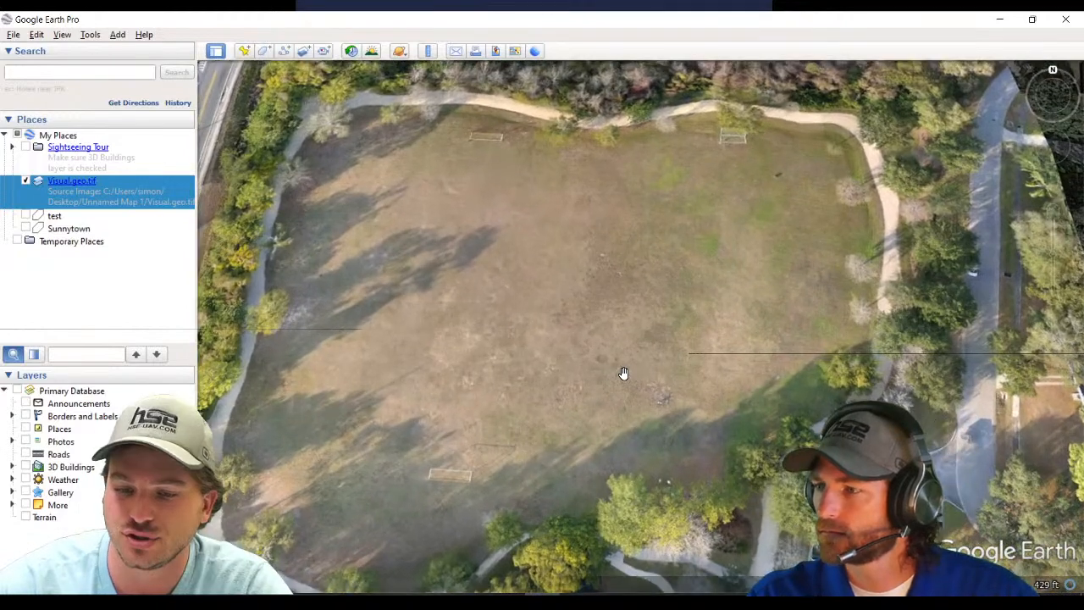
scroll(623, 372, down, 3)
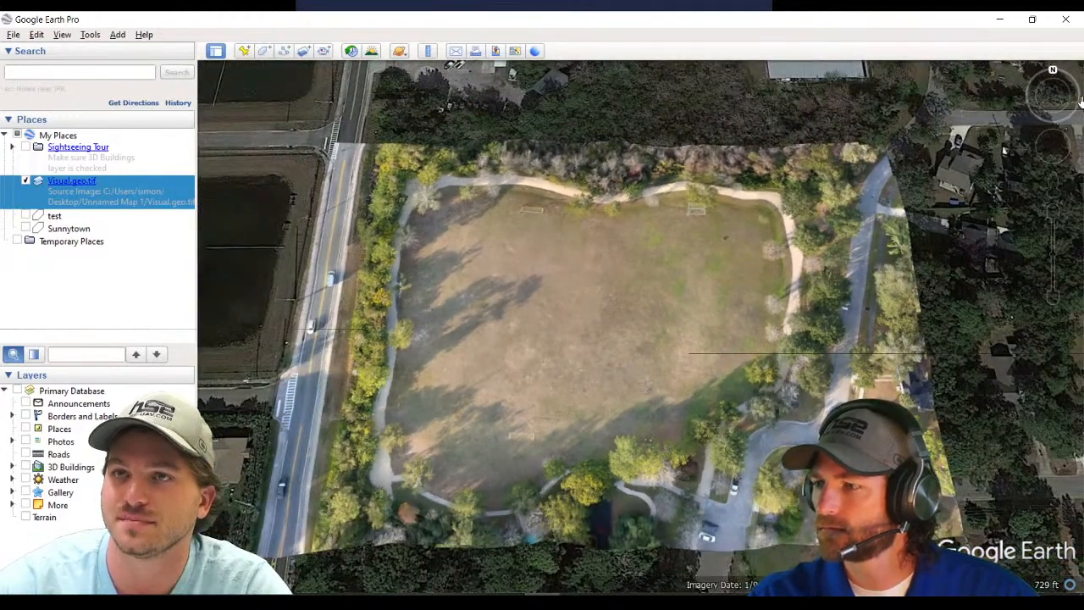
- Straighten the tilted view to look down on the overlay with north up and the field centred
mouse_move(1050, 108)
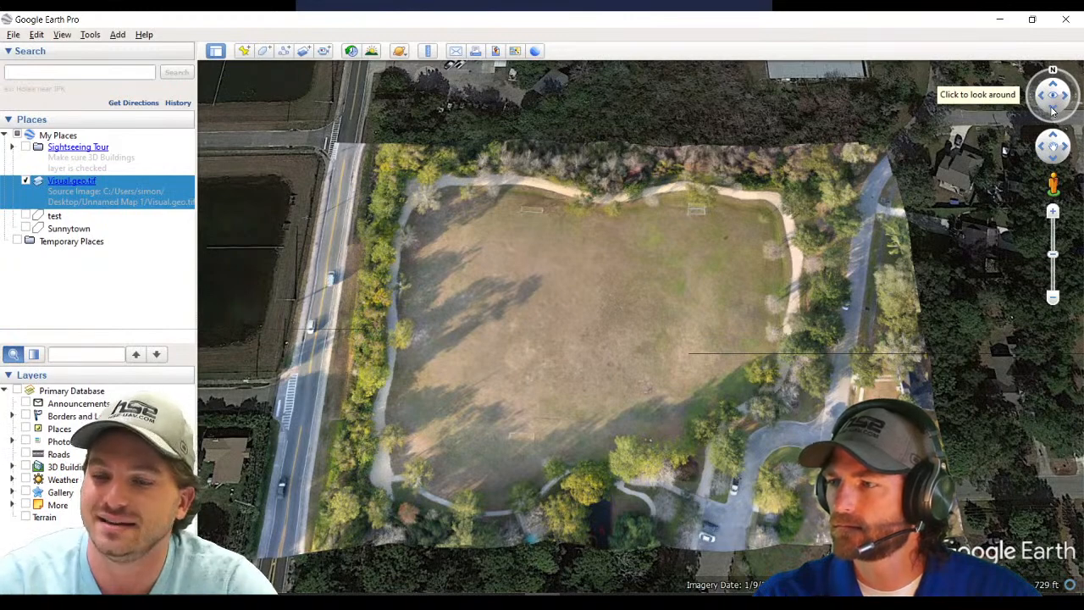
drag(1054, 110, 1058, 140)
drag(487, 399, 617, 366)
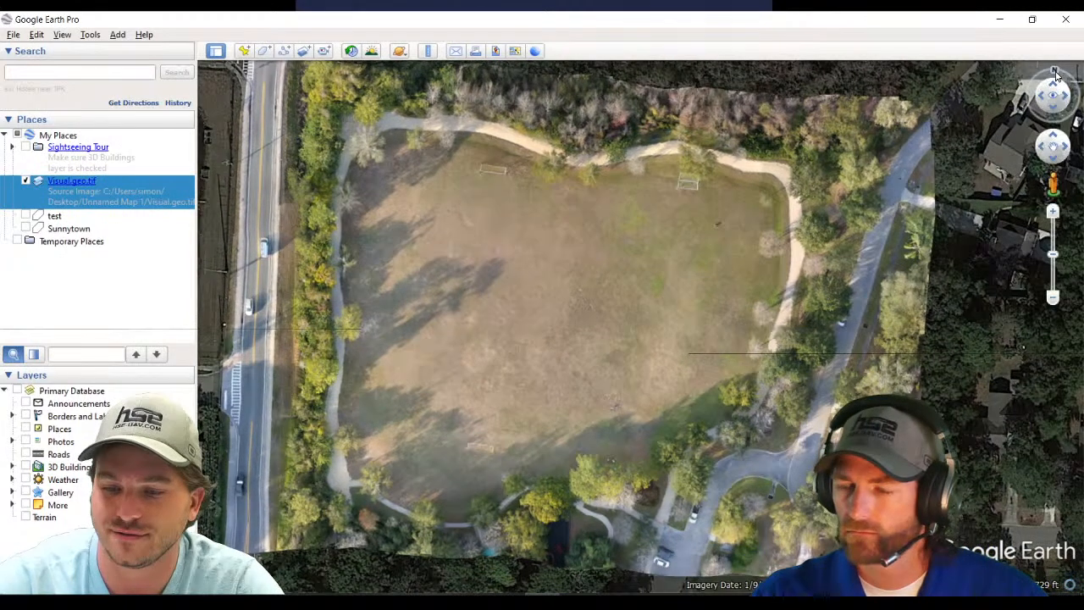
drag(1044, 83, 1055, 74)
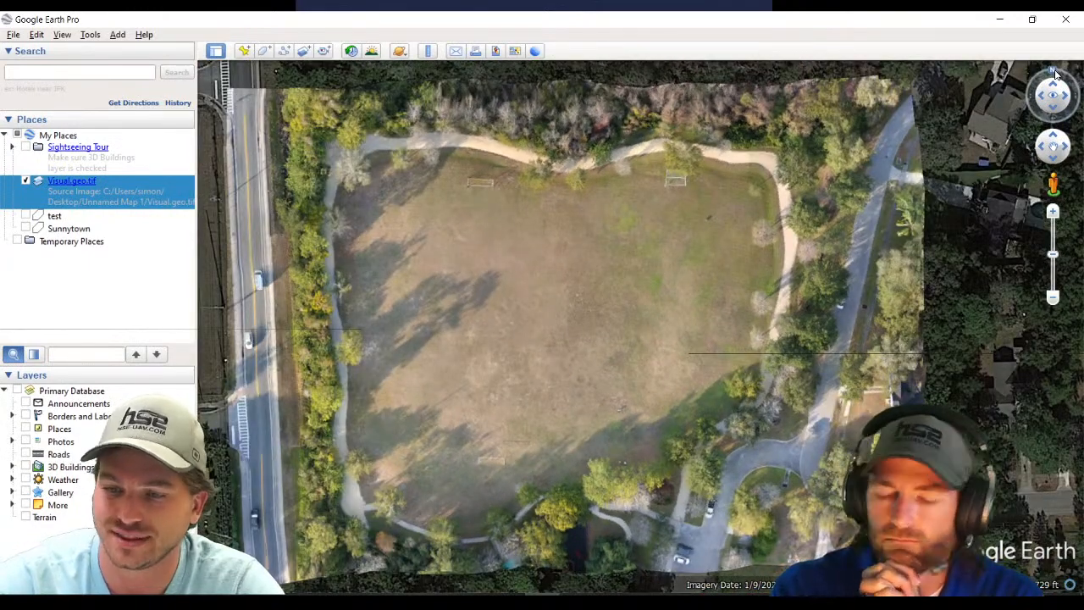
drag(579, 462, 577, 438)
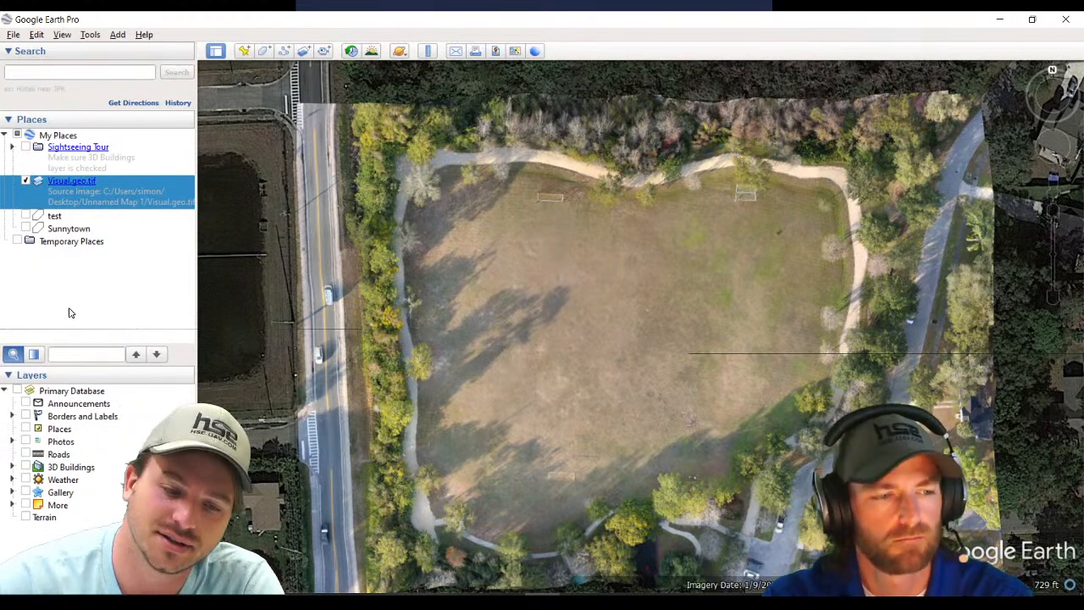
- Measure a straight diagonal line across the field with the Ruler, and move the Ruler window off the field
click(99, 36)
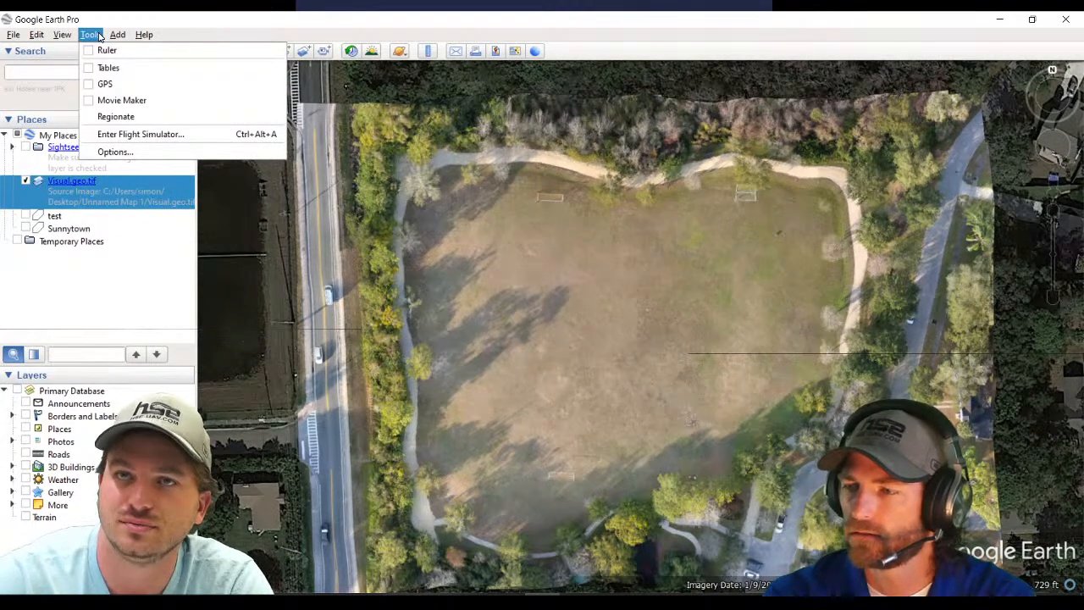
click(89, 35)
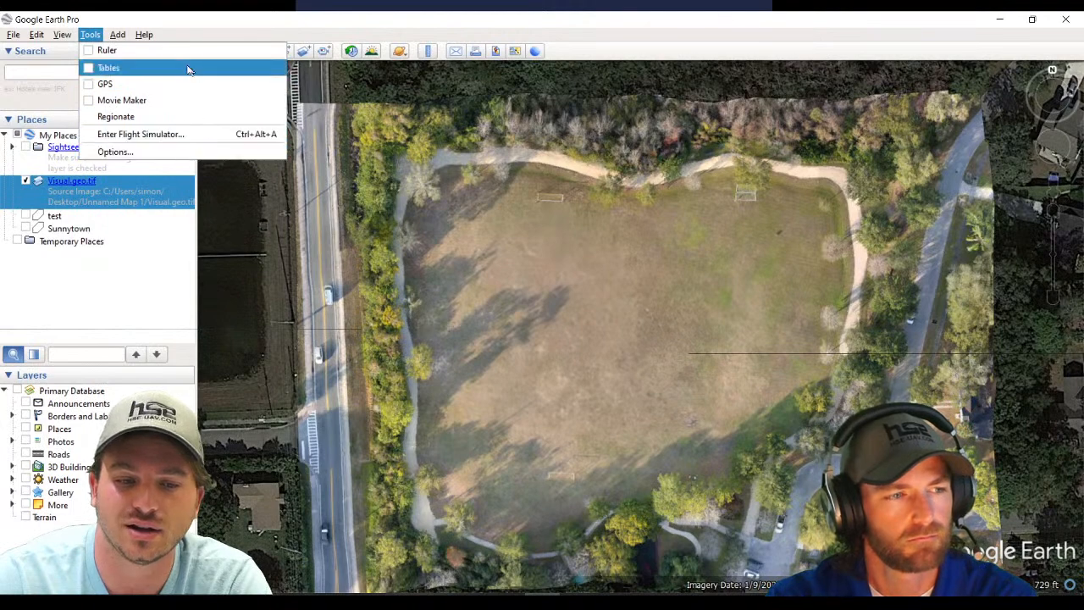
click(91, 51)
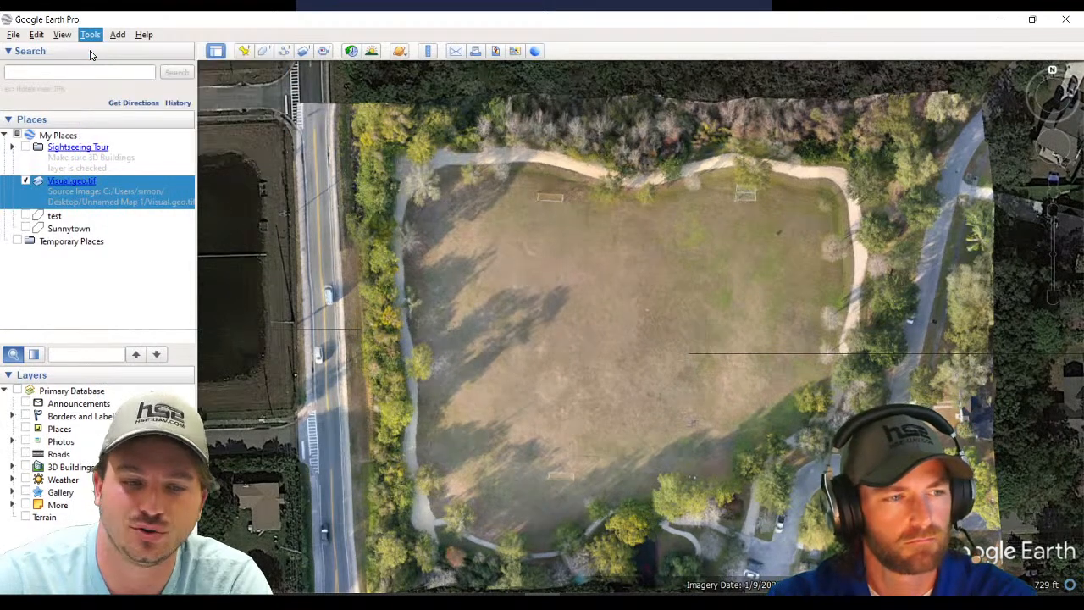
click(470, 421)
click(733, 331)
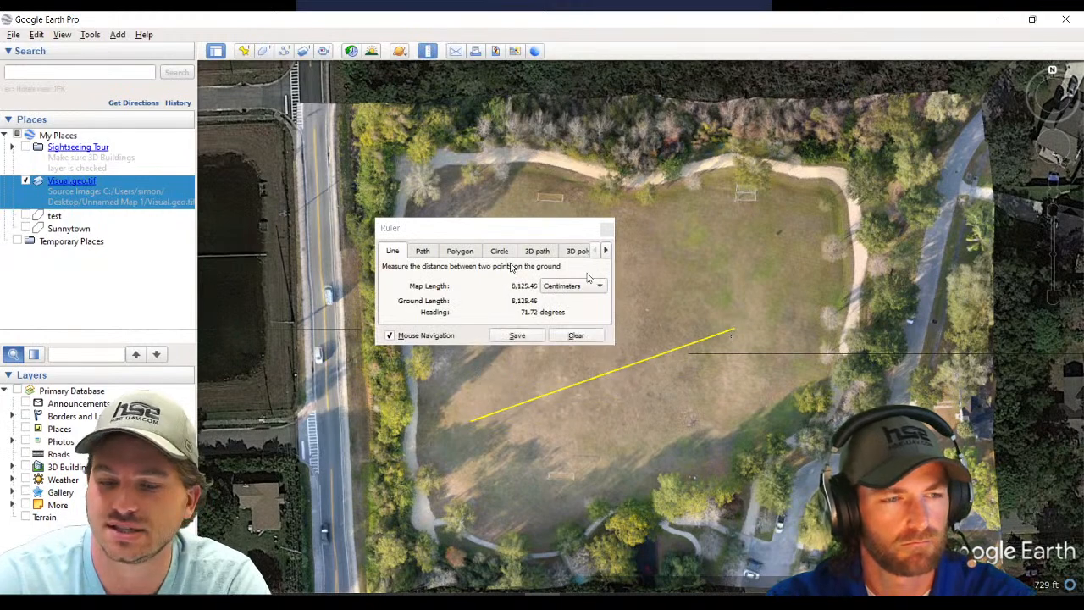
drag(445, 236, 202, 212)
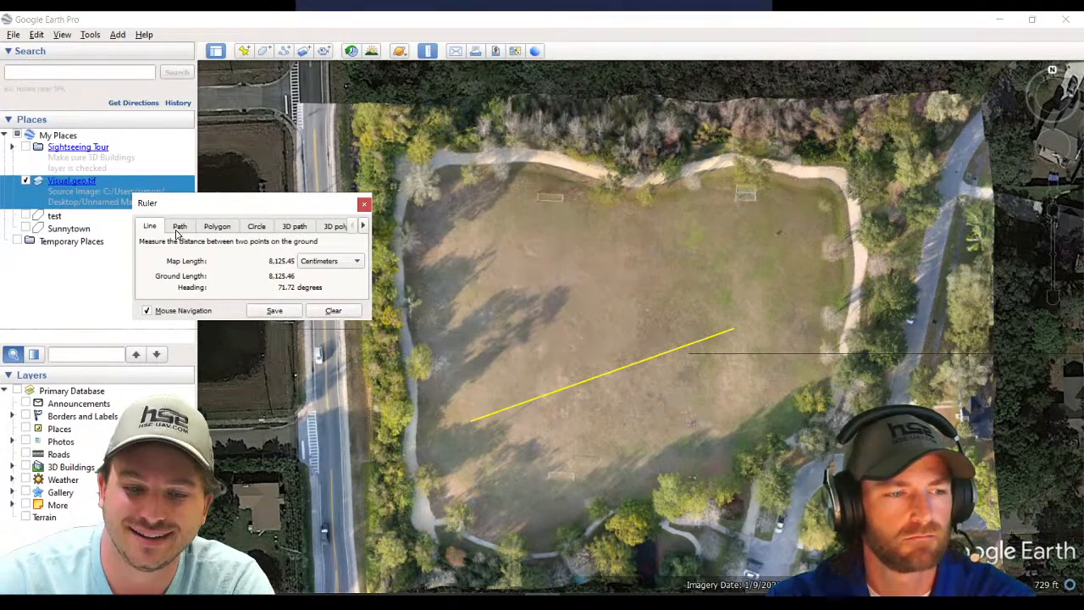
- Go through the Ruler's Path, Circle, 3D path and 3D polygon modes, and finish on Polygon
click(178, 231)
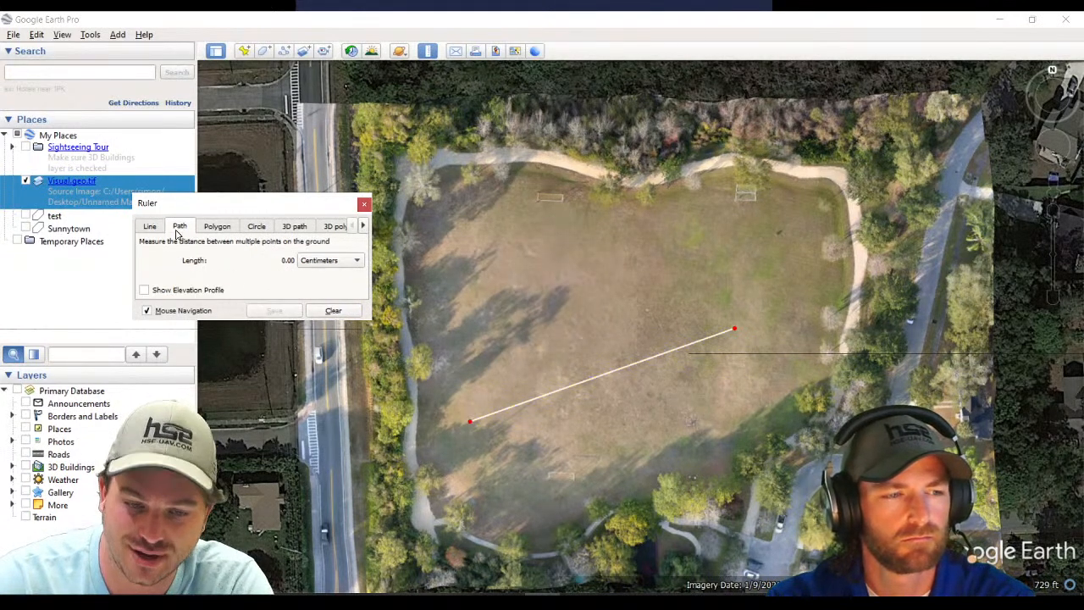
click(226, 229)
click(261, 229)
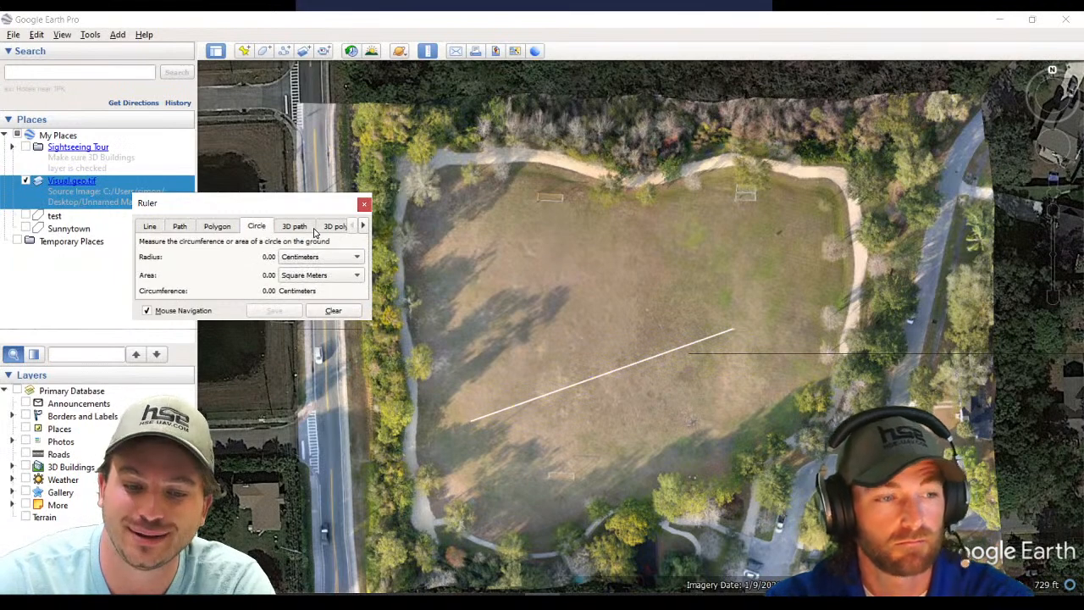
click(305, 229)
click(331, 231)
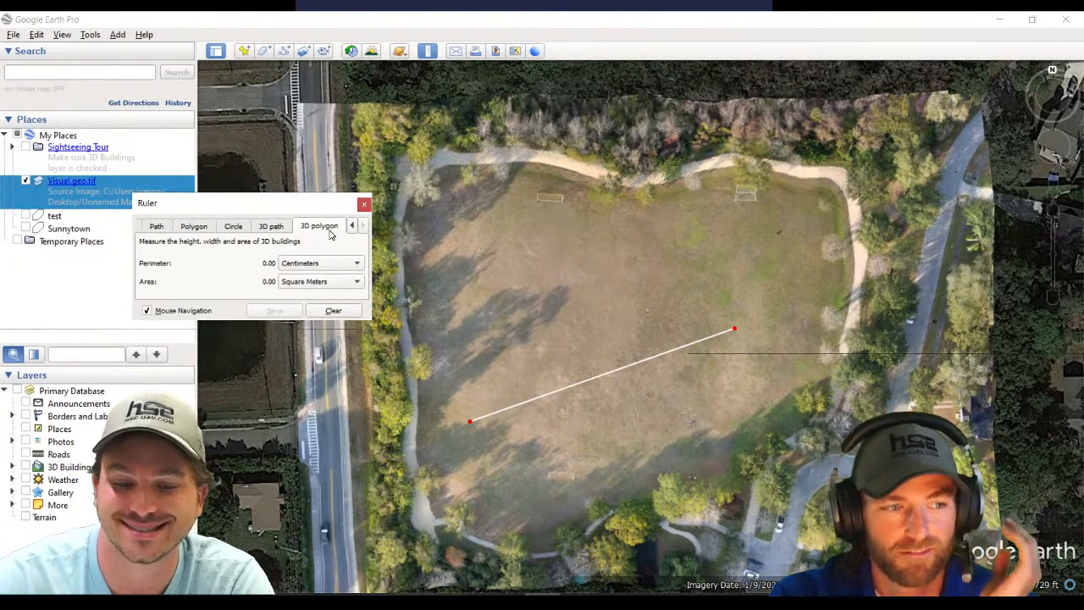
click(213, 227)
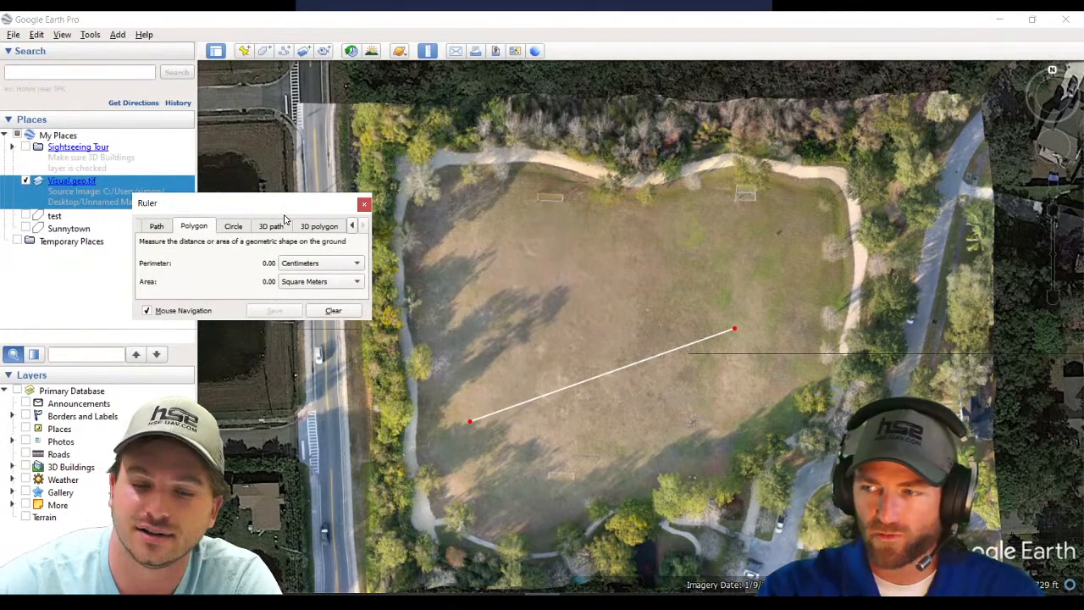
- Close the Ruler and review the GPS Import window's Import and Realtime settings, leaving without importing anything
click(364, 205)
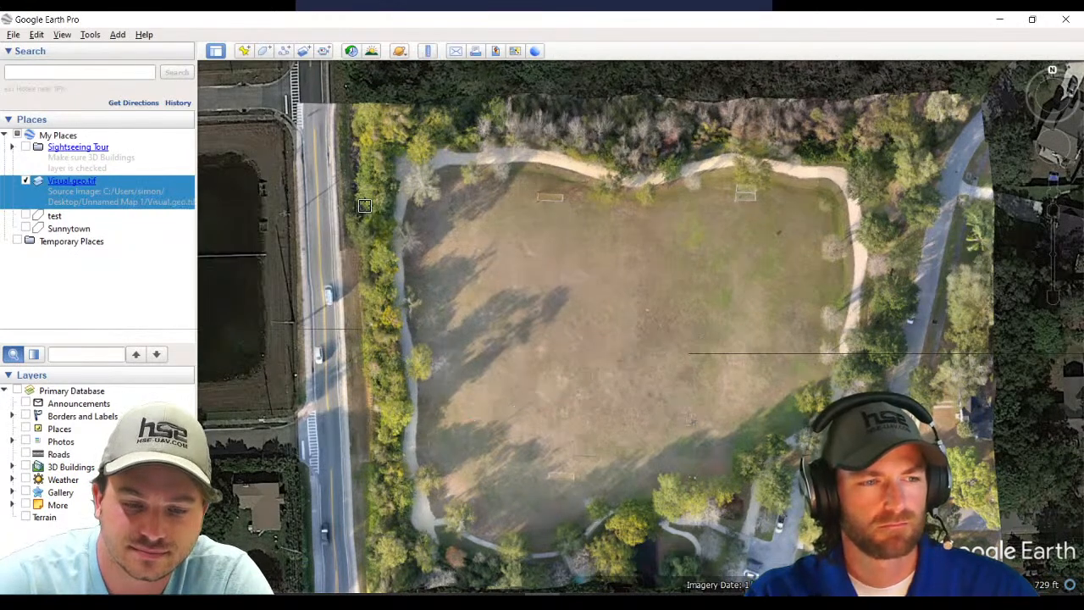
click(90, 34)
click(107, 85)
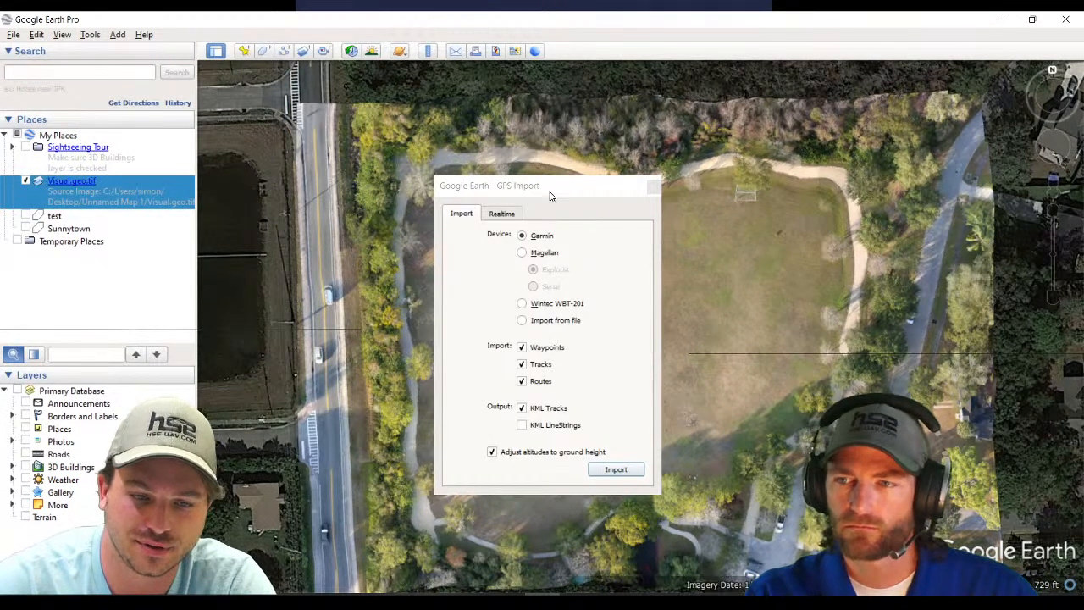
drag(540, 180, 231, 172)
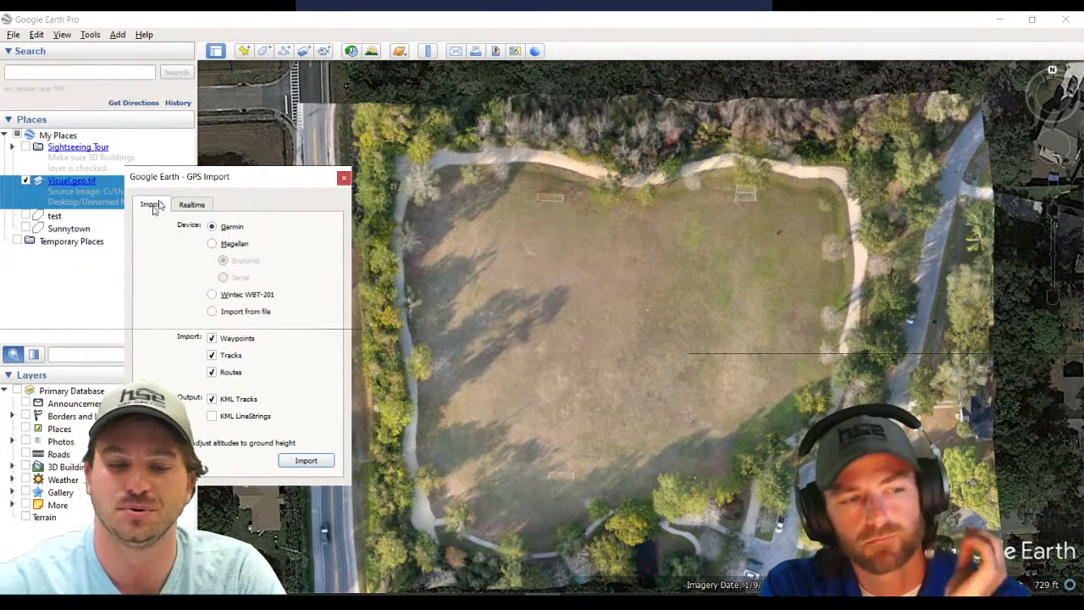
click(193, 205)
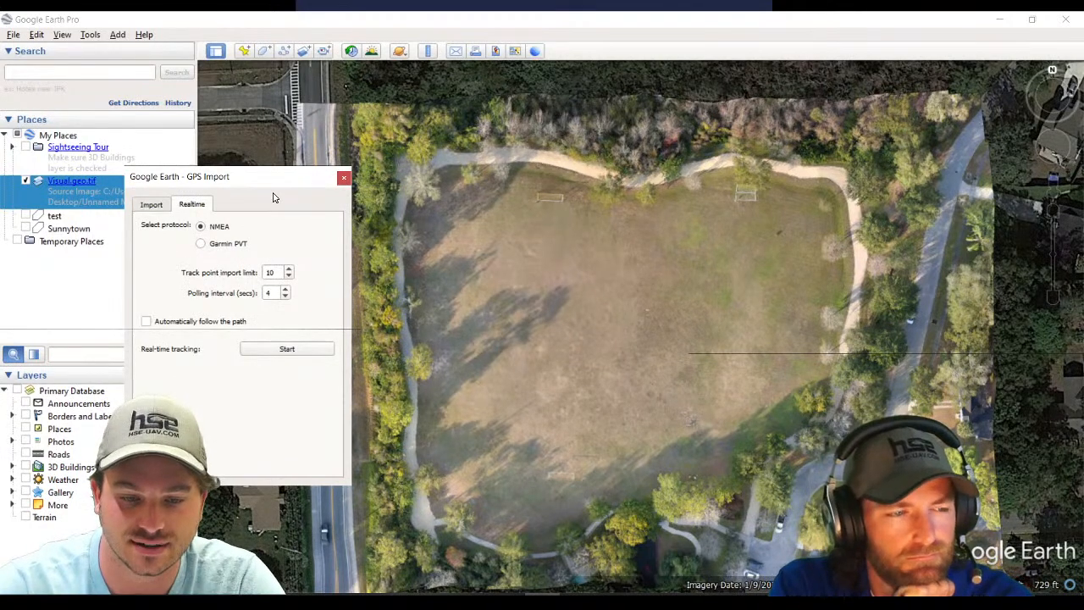
click(344, 178)
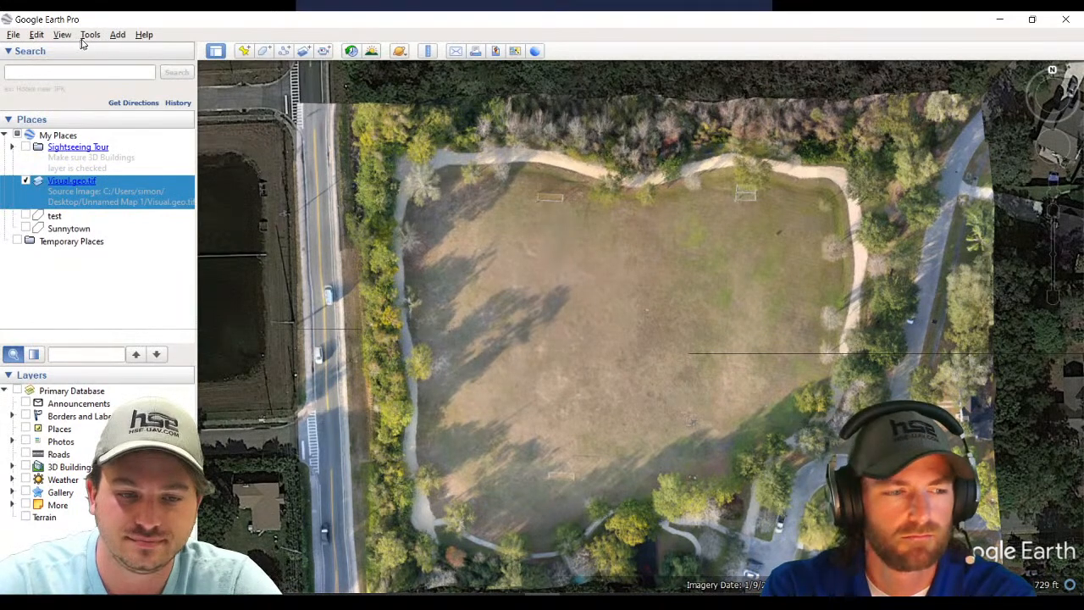
- Start a new polygon named "Lunch and Learn" and move its properties window partly off the field
click(118, 36)
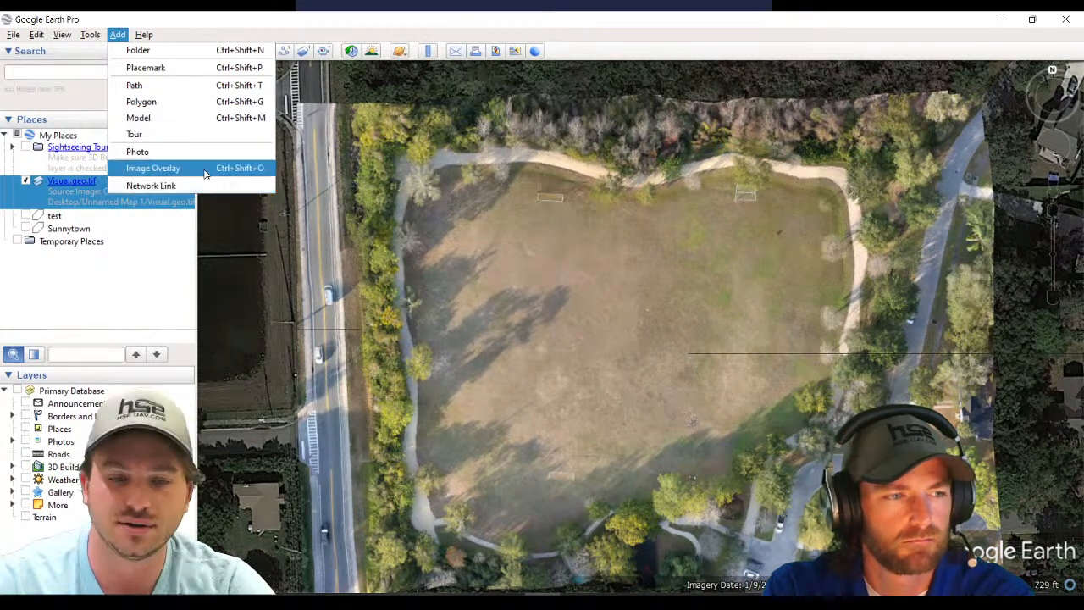
click(184, 106)
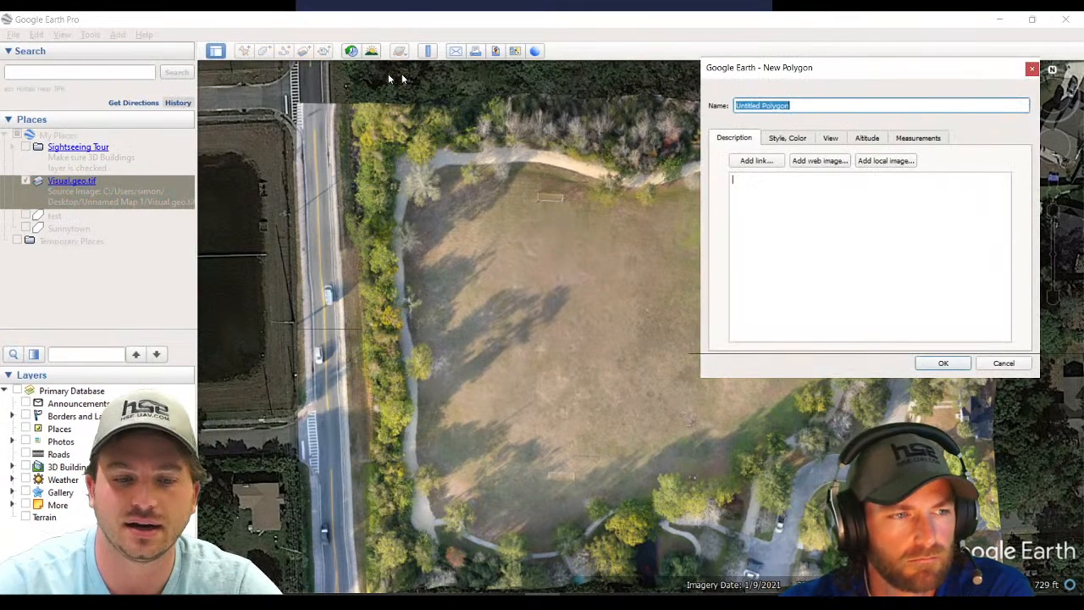
triple_click(805, 105)
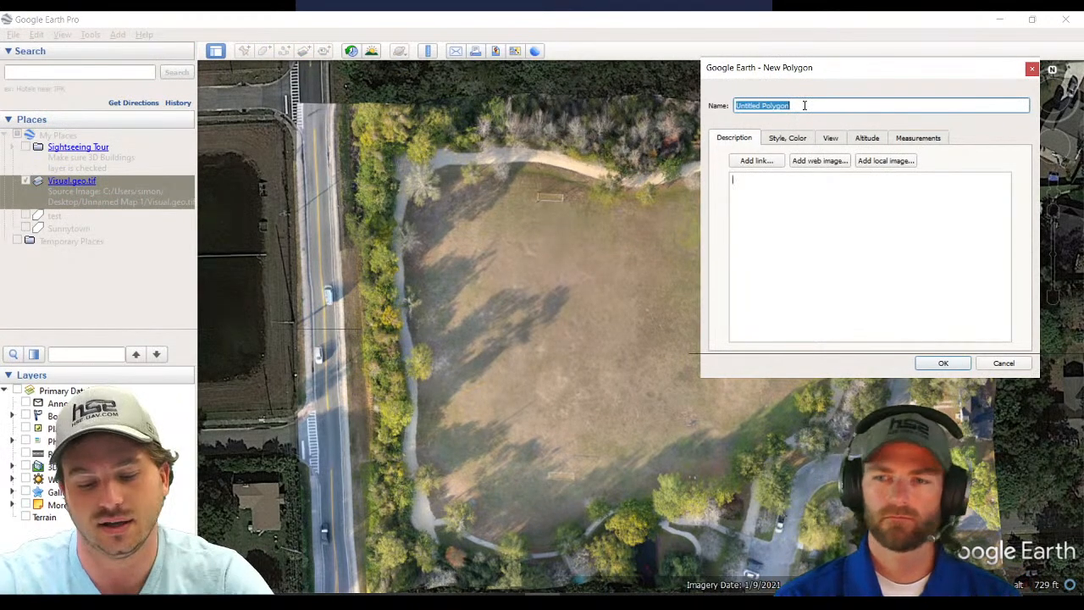
text(Lunch and Learn)
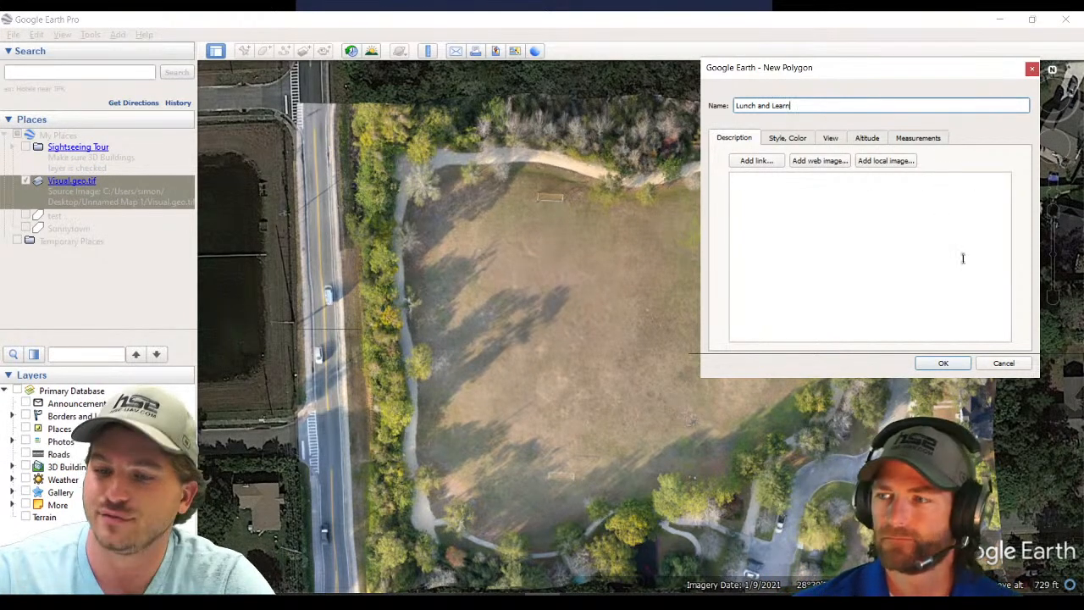
drag(809, 70, 861, 57)
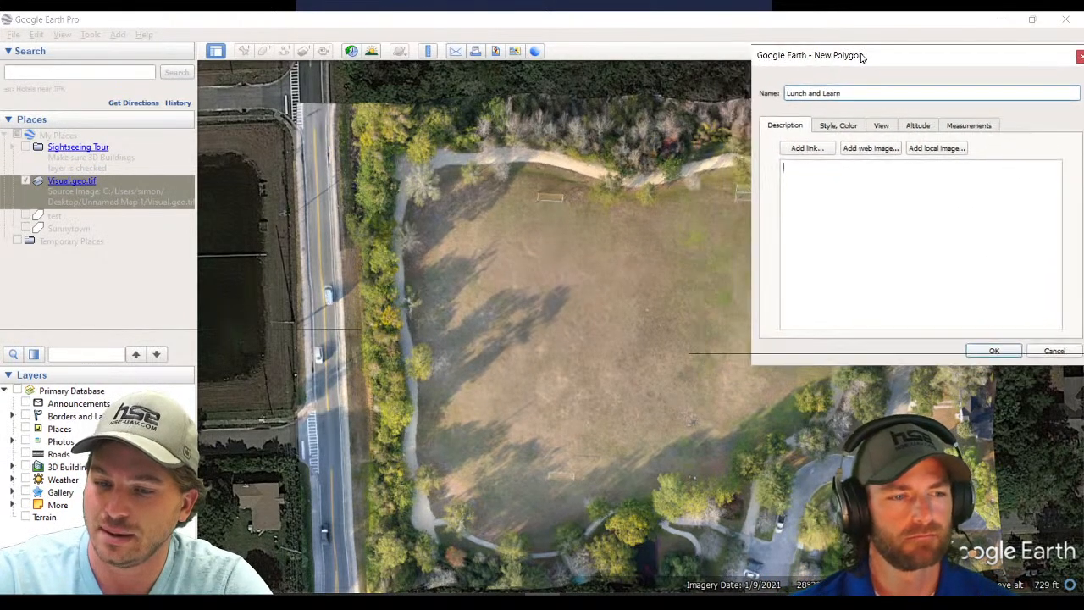
- Set the new polygon's line width to 2.1 and its altitude mode to Absolute
click(840, 129)
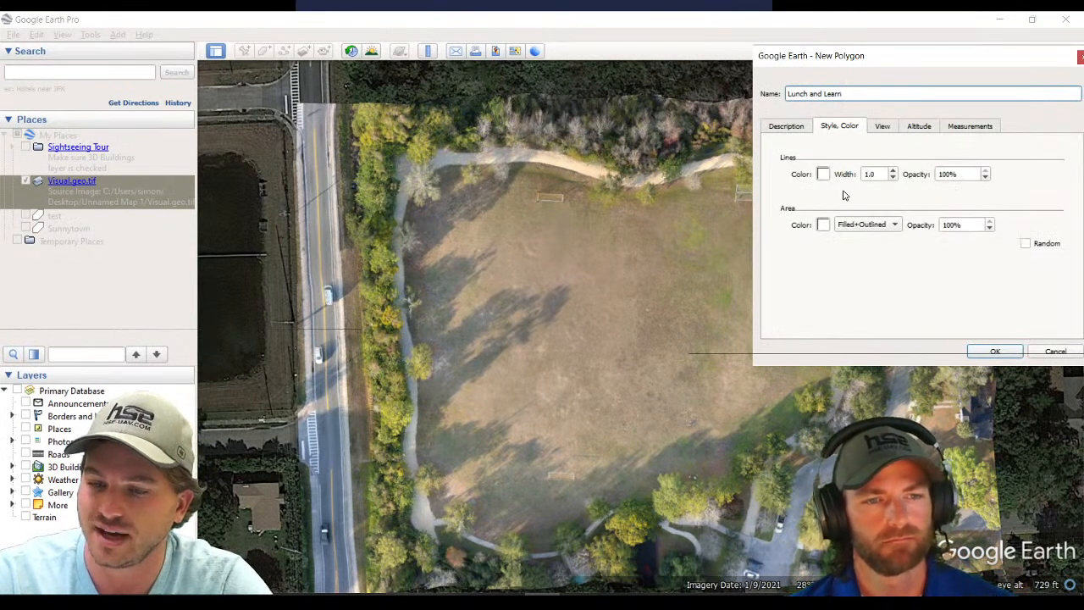
click(894, 172)
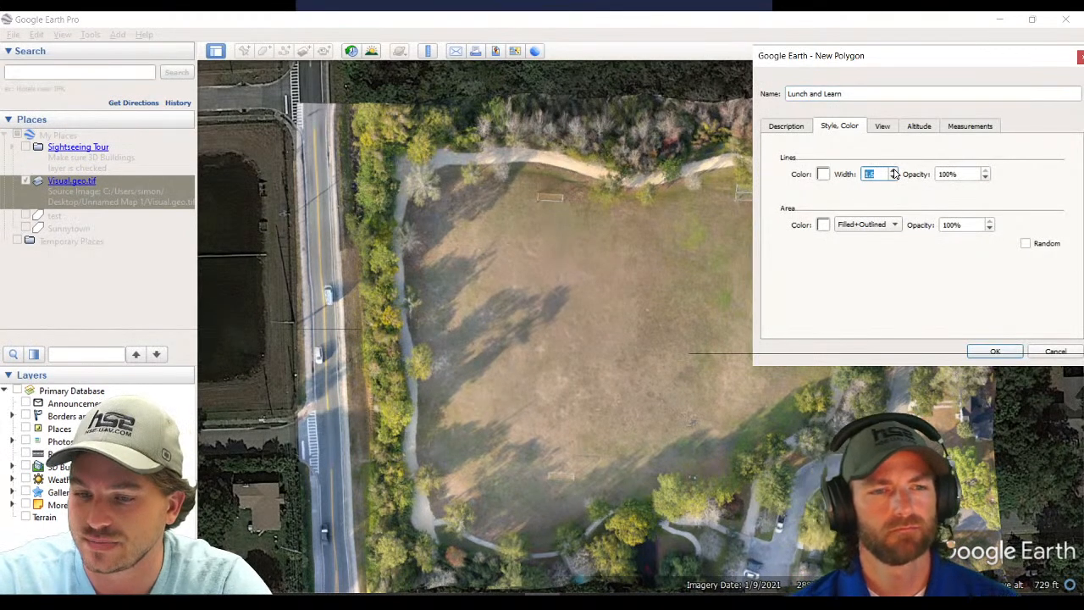
click(883, 126)
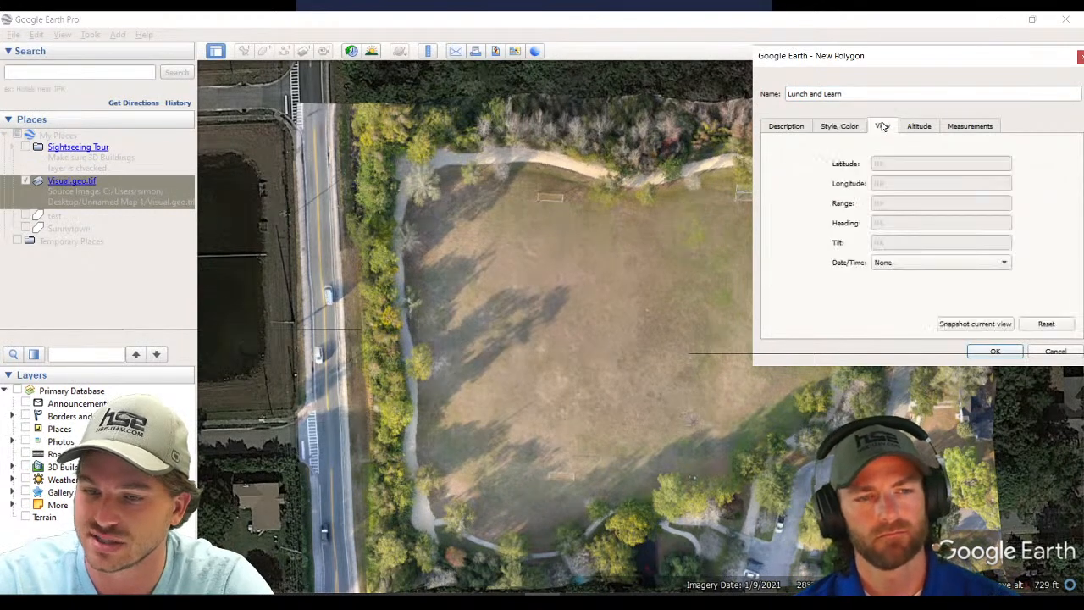
click(926, 134)
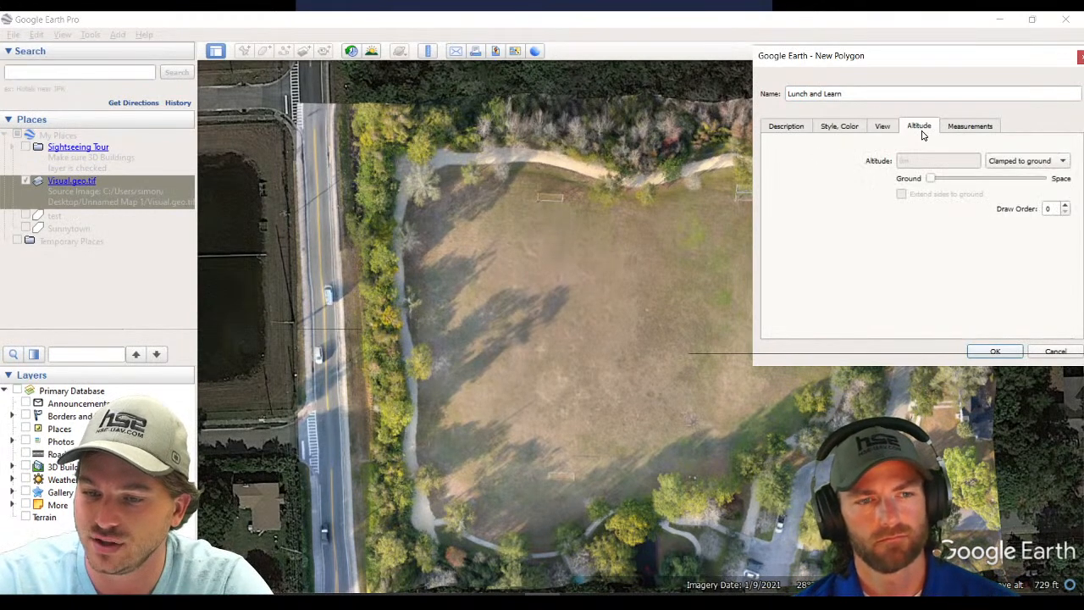
click(1013, 169)
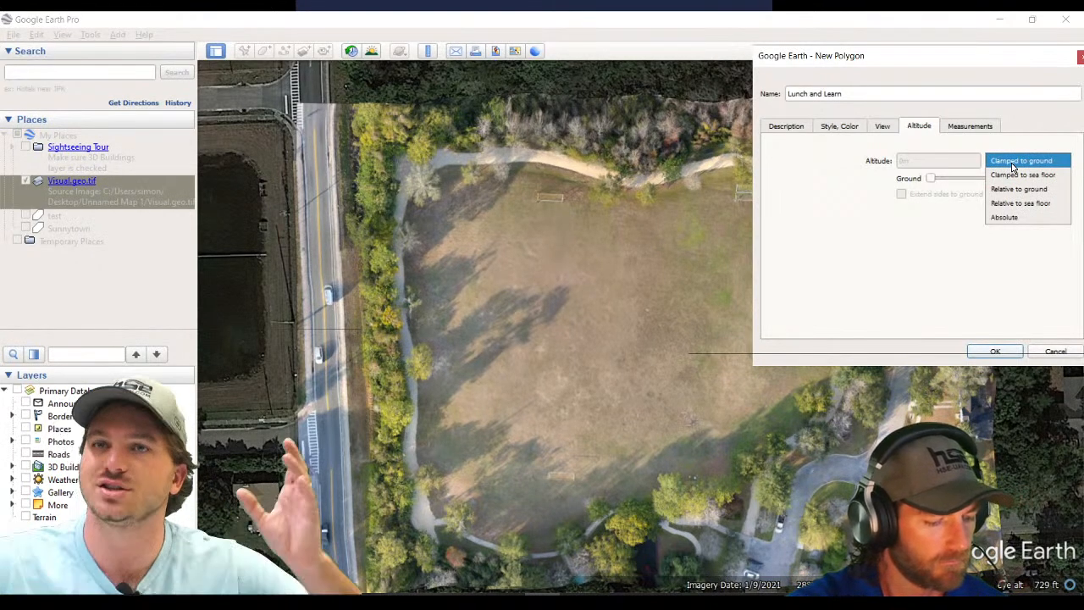
click(1051, 217)
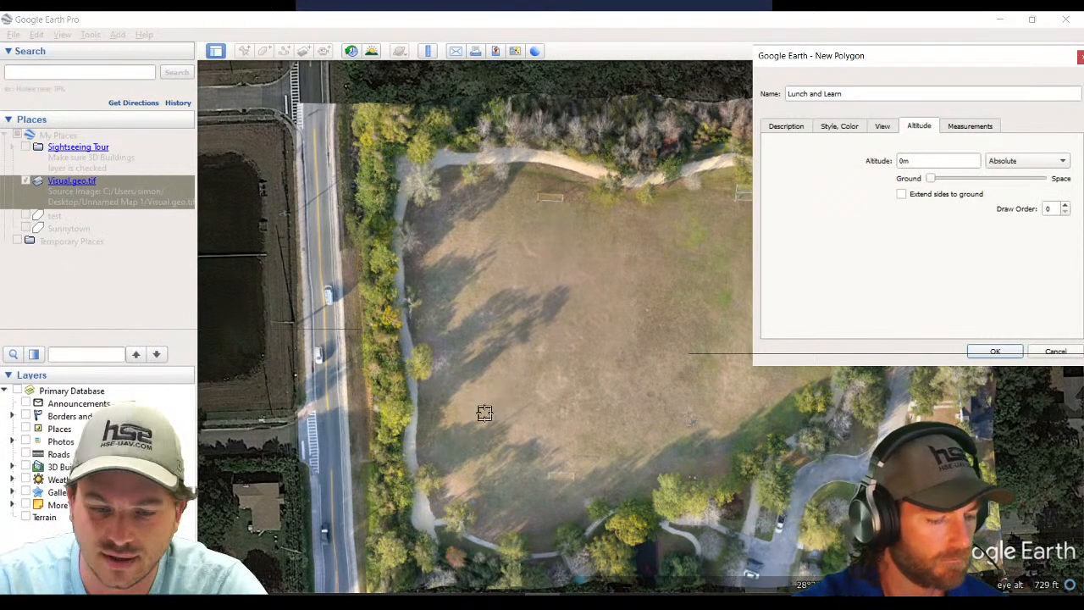
- Place the polygon's corner points along the field's north edge, down the east side and partway back along the south side
click(458, 237)
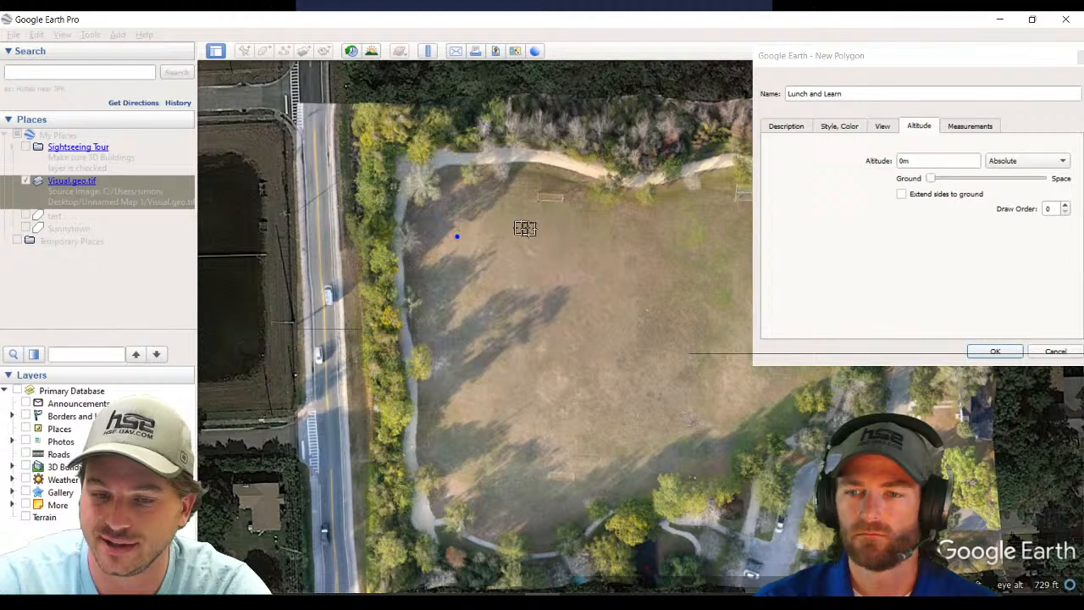
click(621, 236)
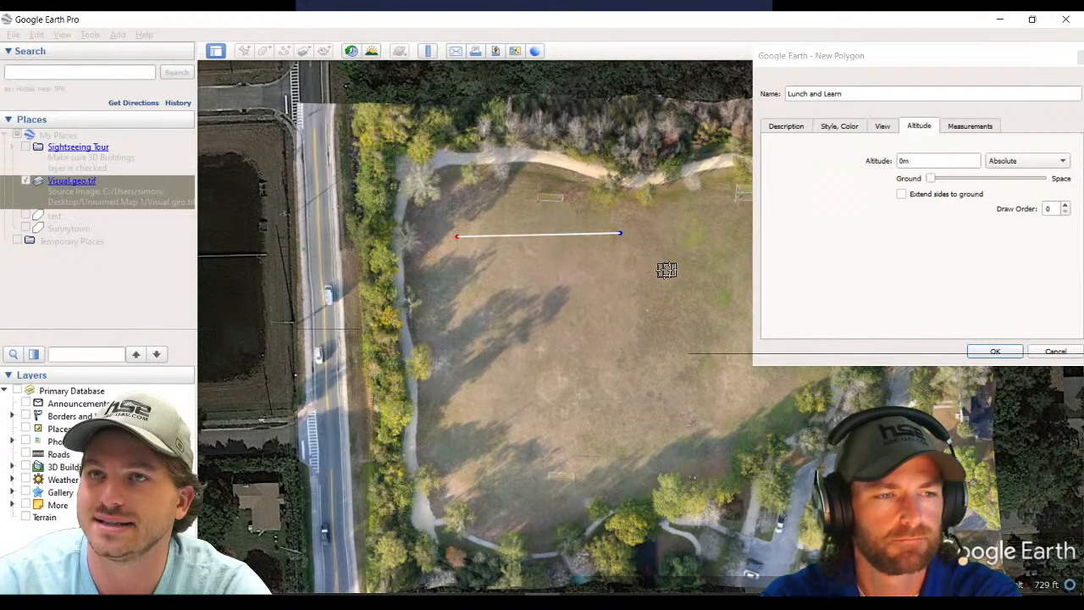
drag(880, 61, 1032, 56)
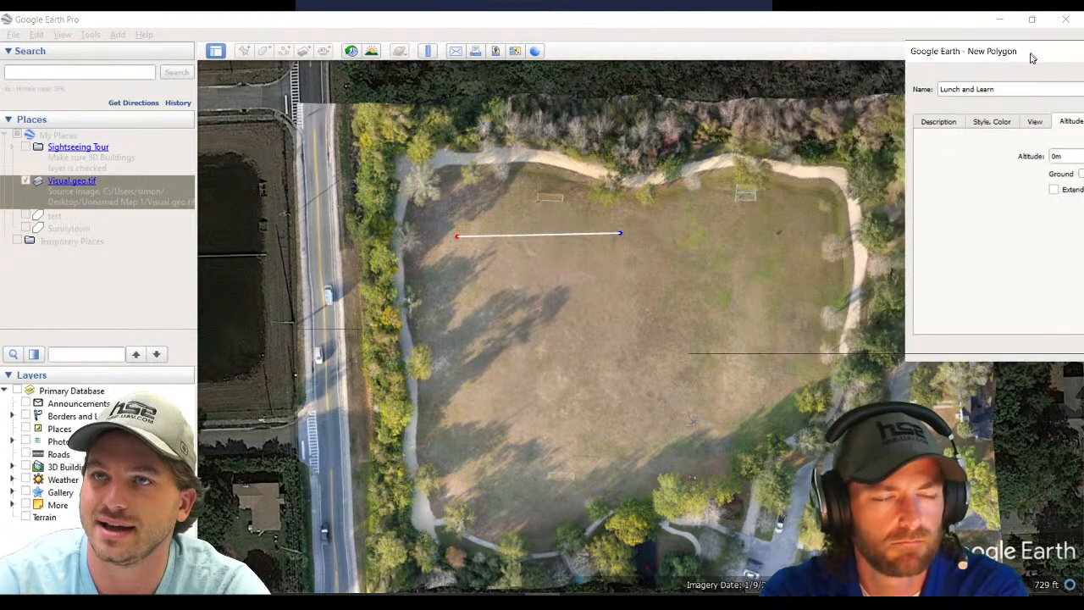
click(760, 230)
click(780, 303)
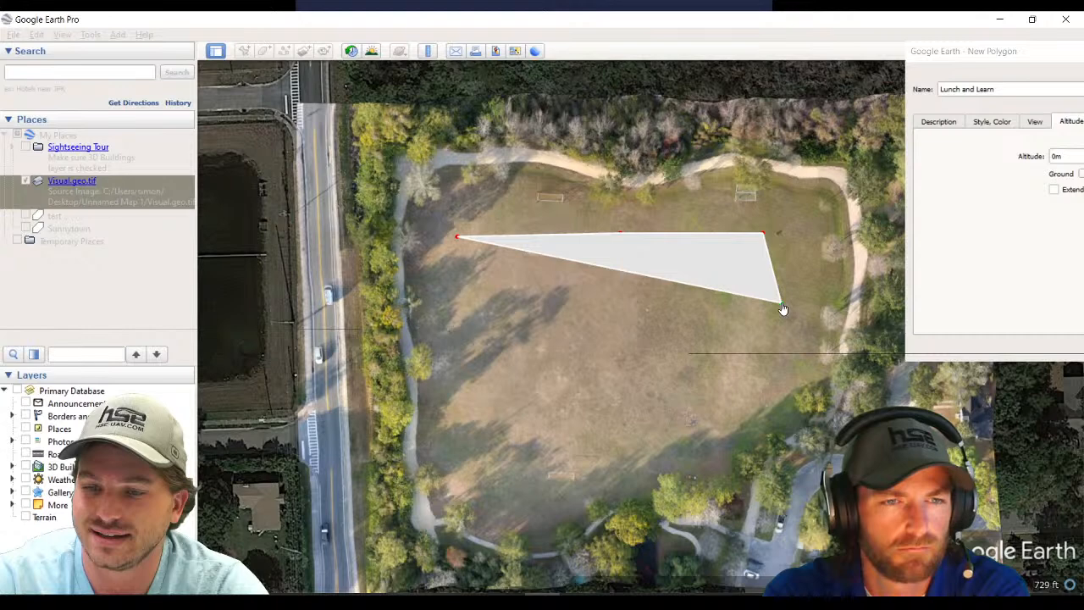
click(778, 344)
click(756, 398)
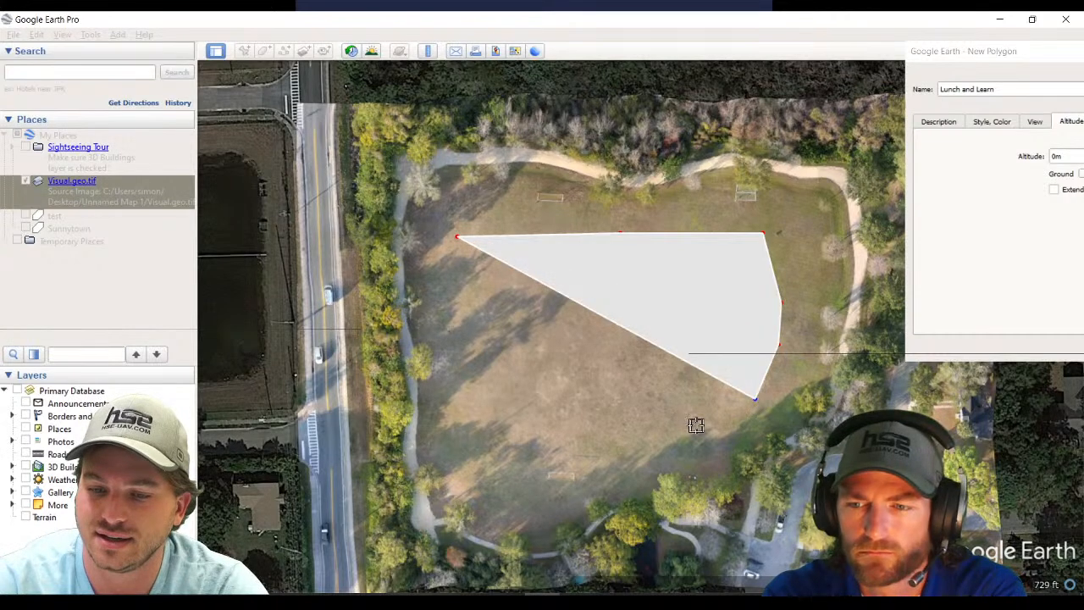
click(694, 426)
click(630, 445)
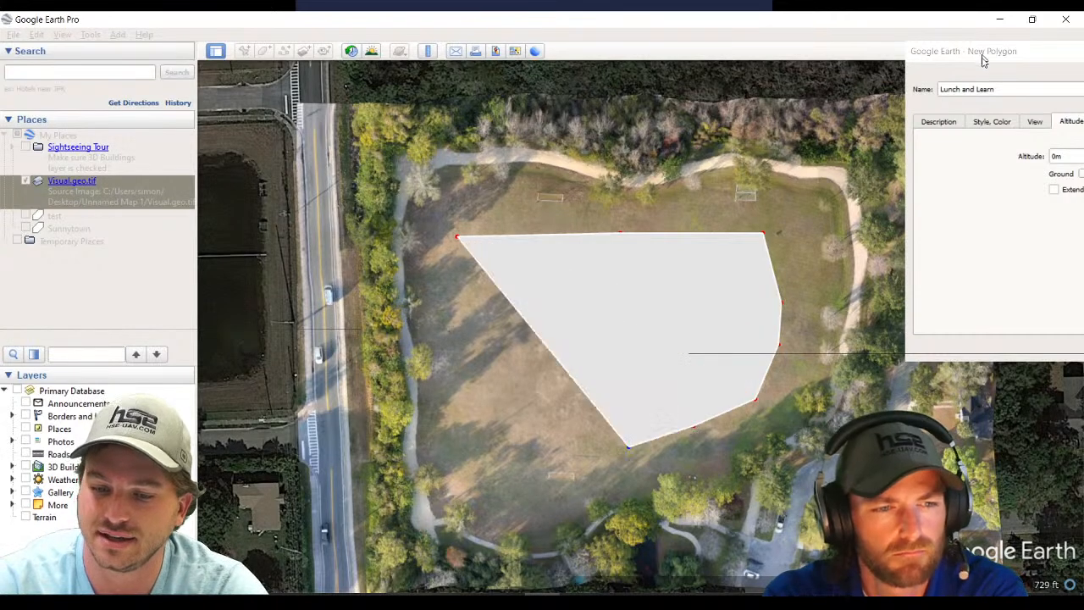
- Change the polygon's area style to Outlined and raise its line width to 2.8
drag(999, 55, 845, 53)
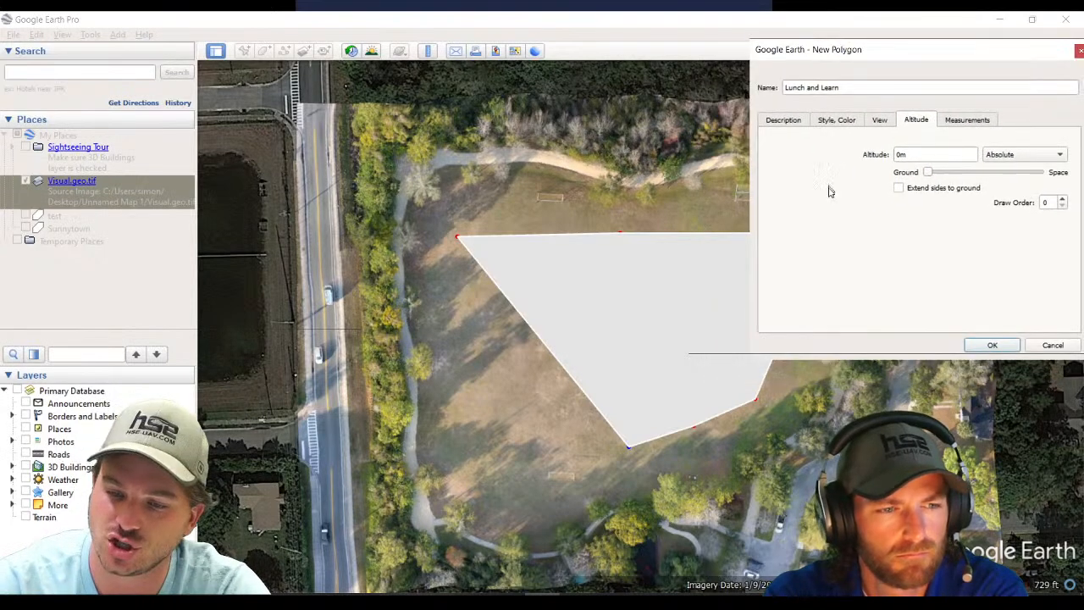
click(833, 124)
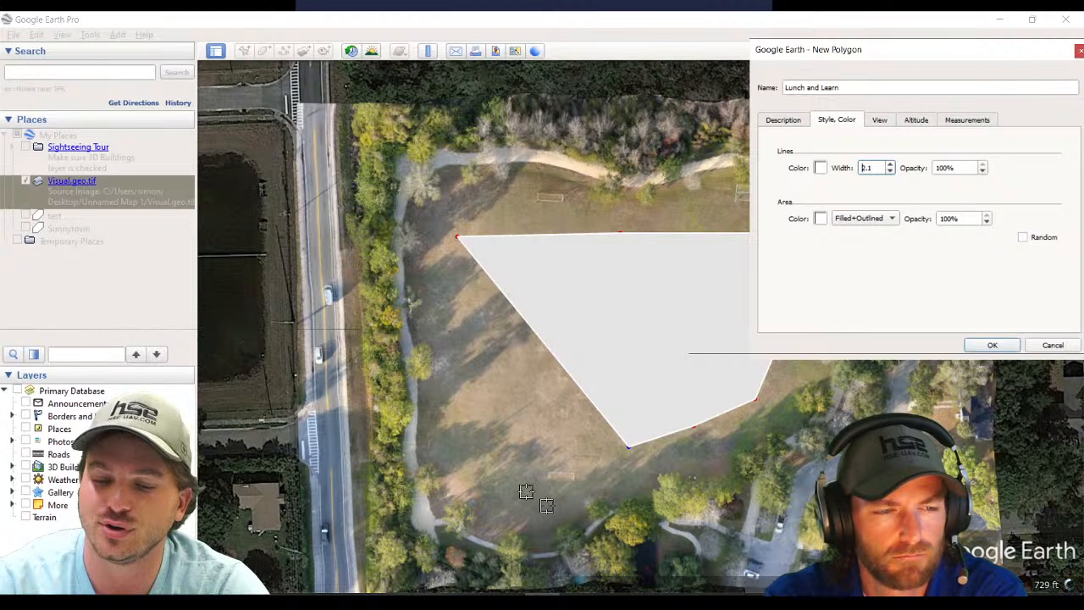
click(878, 219)
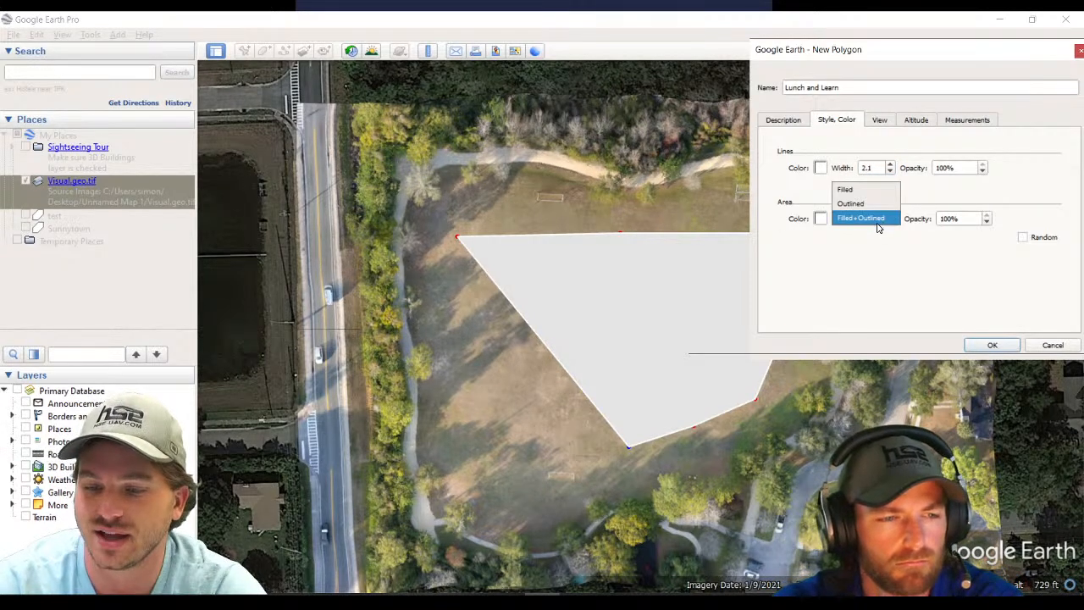
click(876, 203)
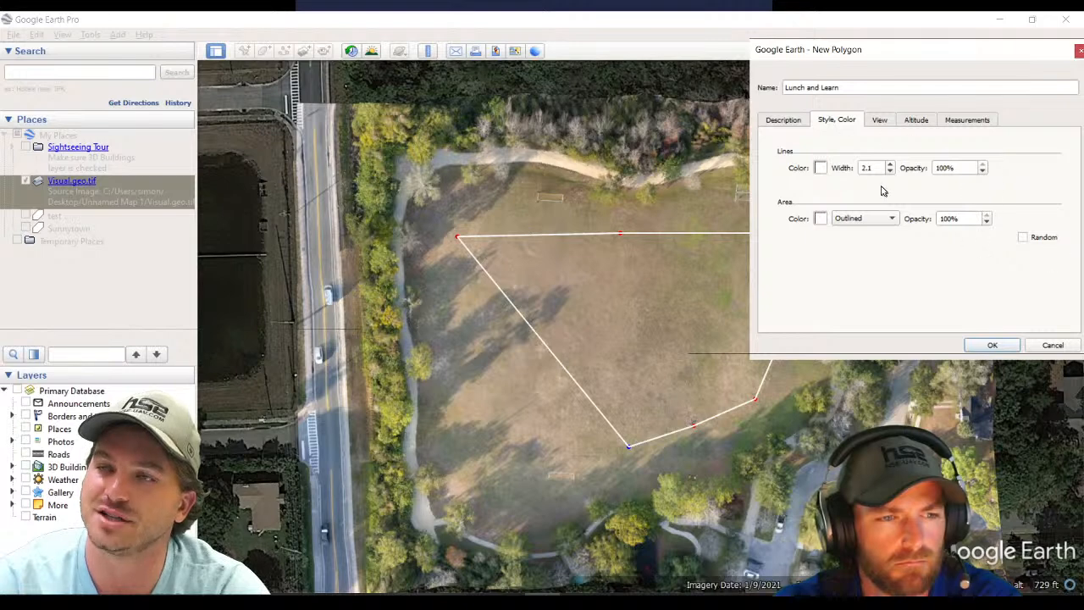
click(890, 167)
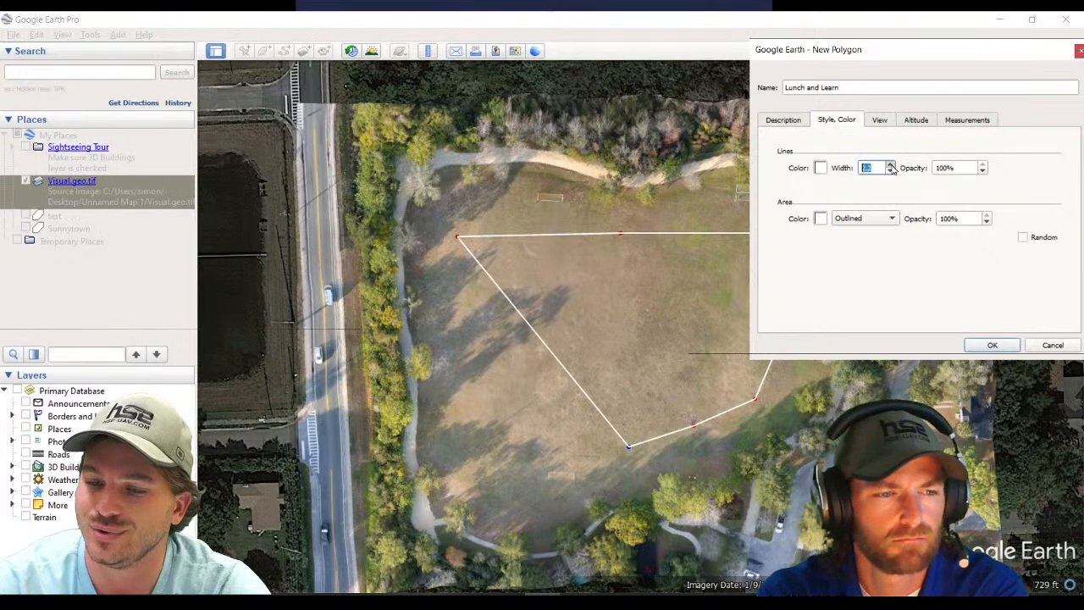
click(891, 167)
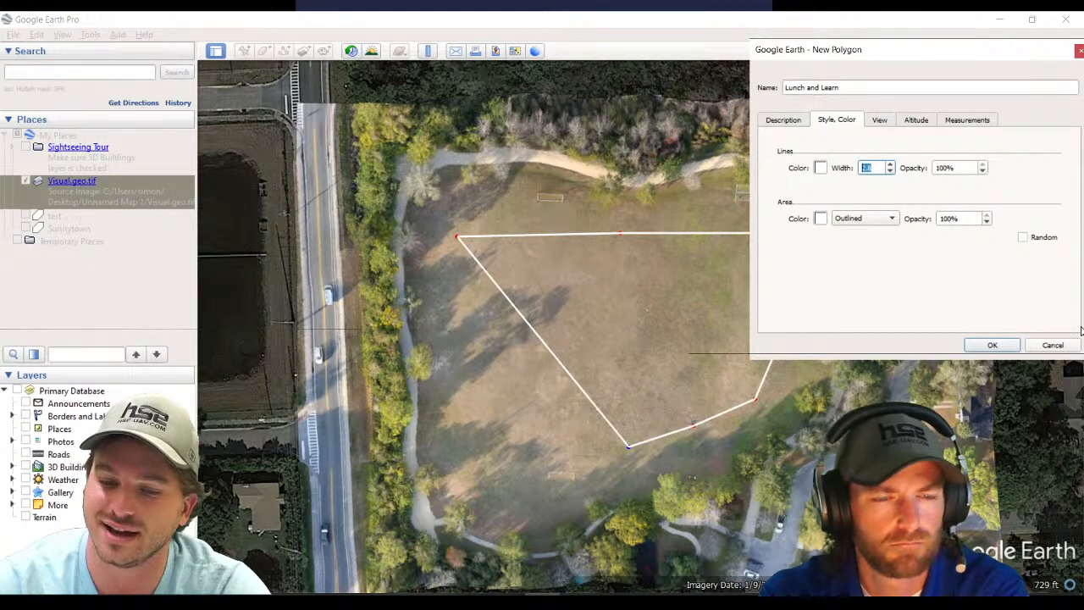
- Extend the polygon along the field's south side and trace its west side freehand up to the starting corner
drag(800, 53, 974, 62)
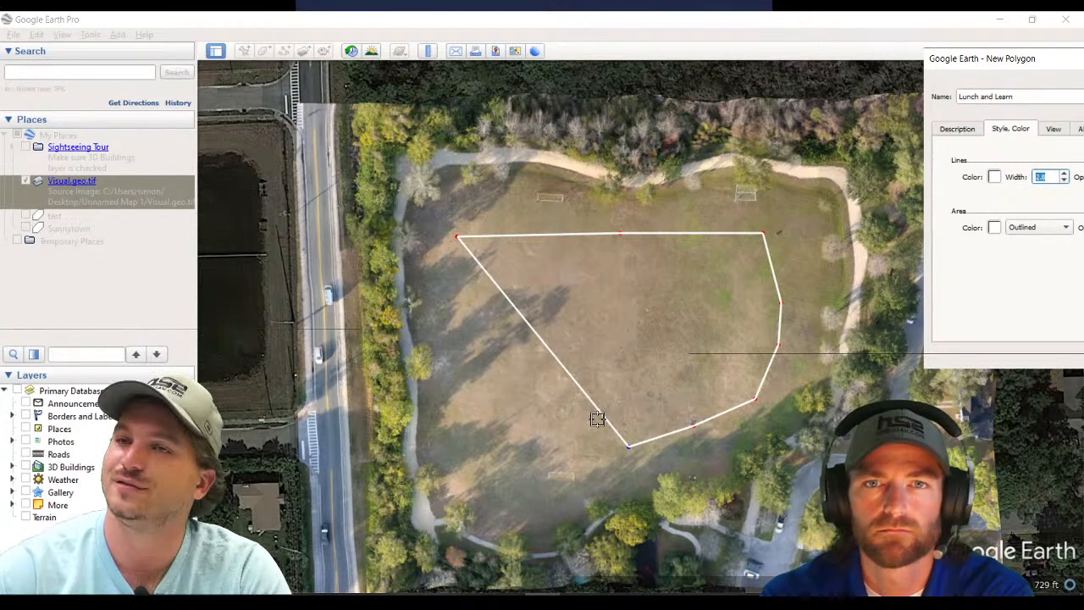
click(552, 456)
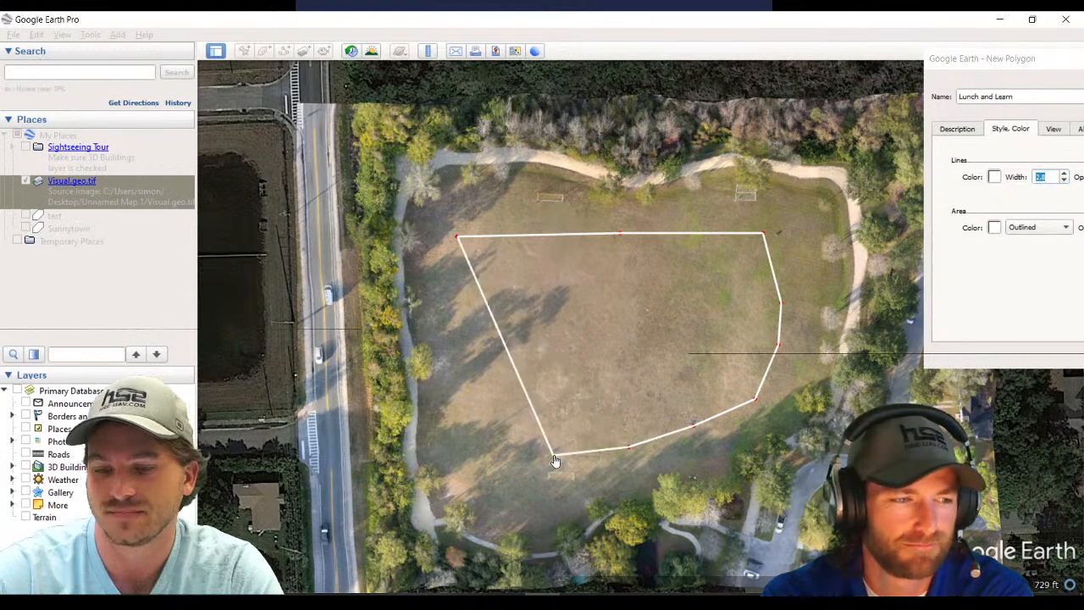
click(498, 458)
click(475, 429)
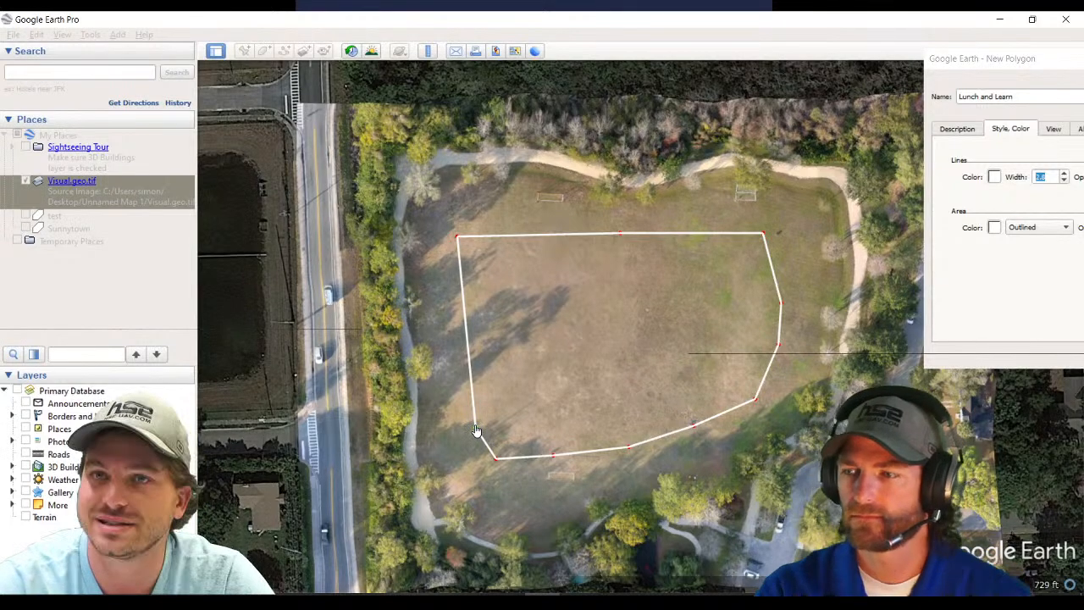
drag(476, 428, 453, 242)
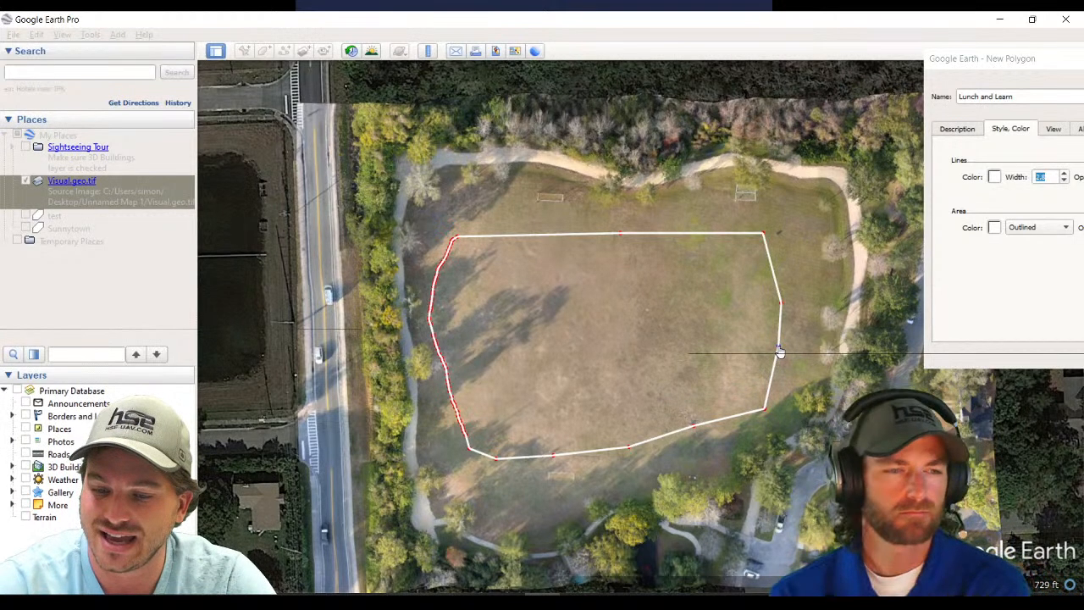
- Reshape the polygon by moving its east-side points and northeast and southeast corners outward and squaring off the southwest corner
drag(780, 351, 793, 343)
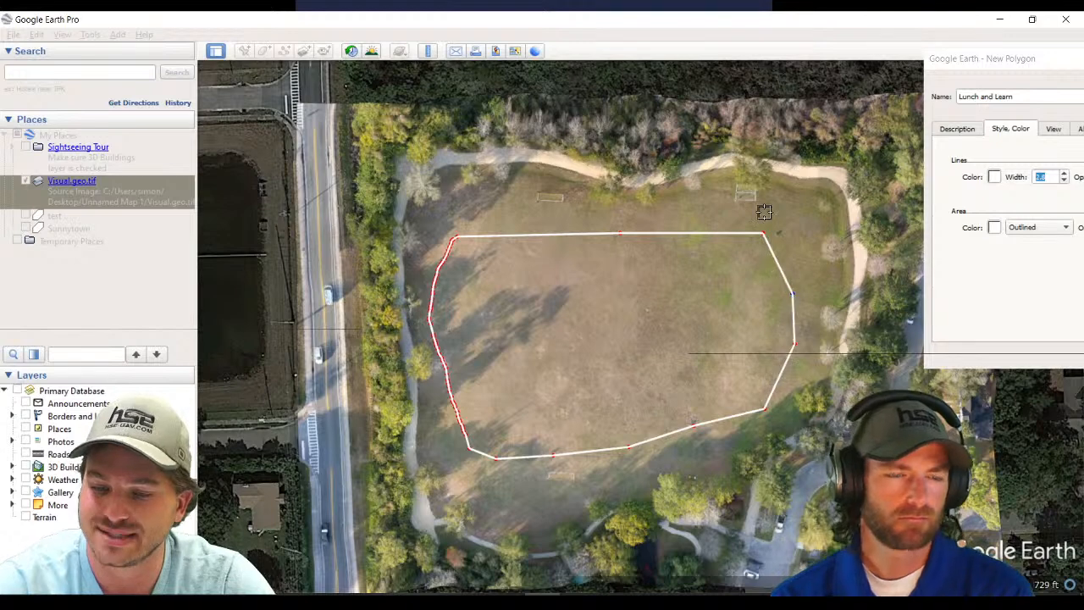
drag(764, 233, 792, 225)
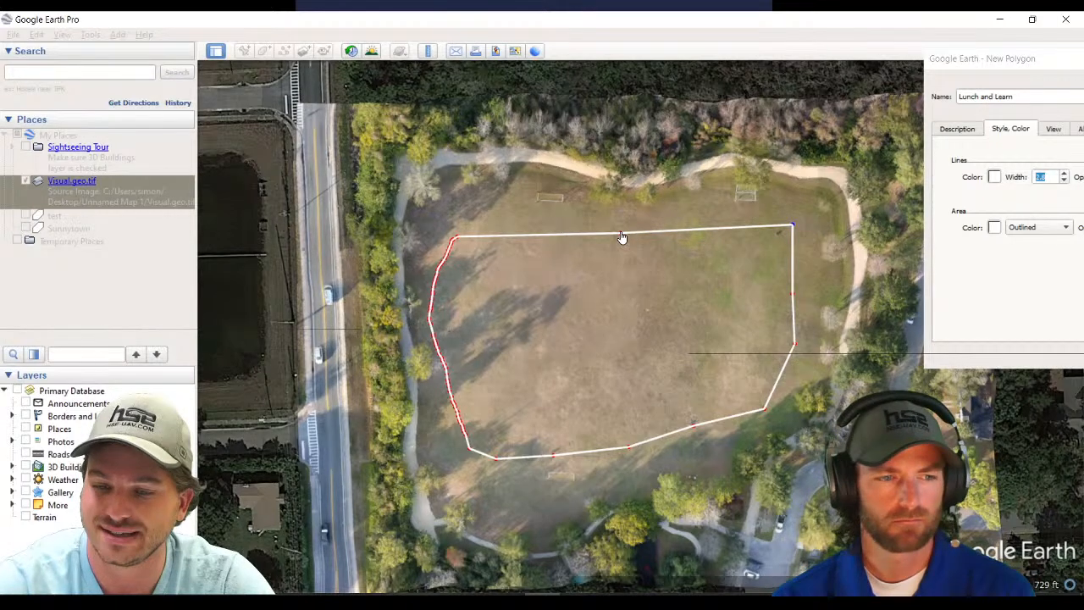
drag(622, 234, 625, 231)
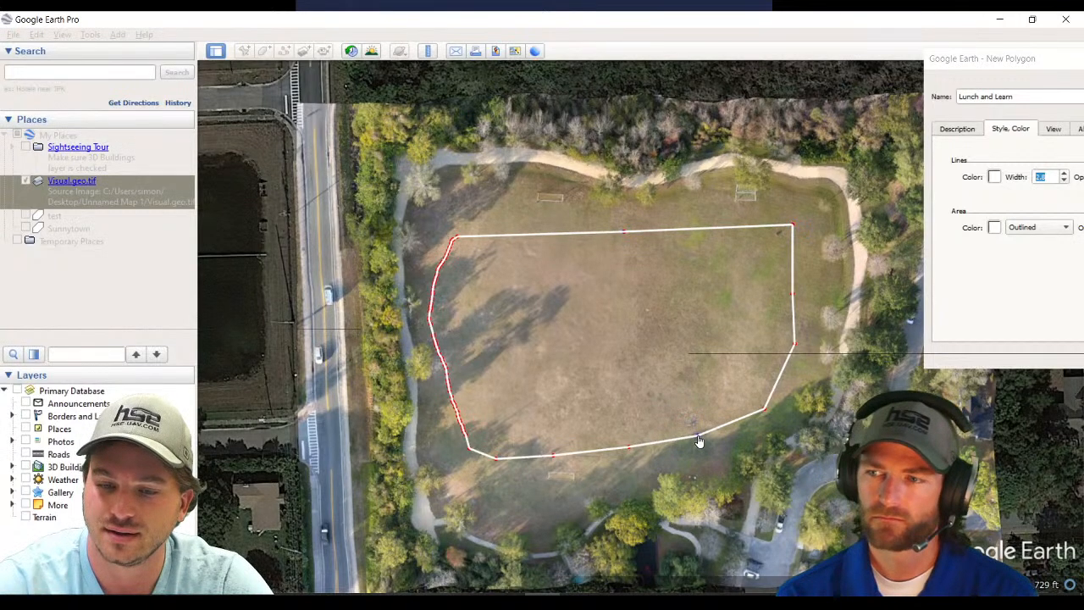
drag(762, 411, 796, 417)
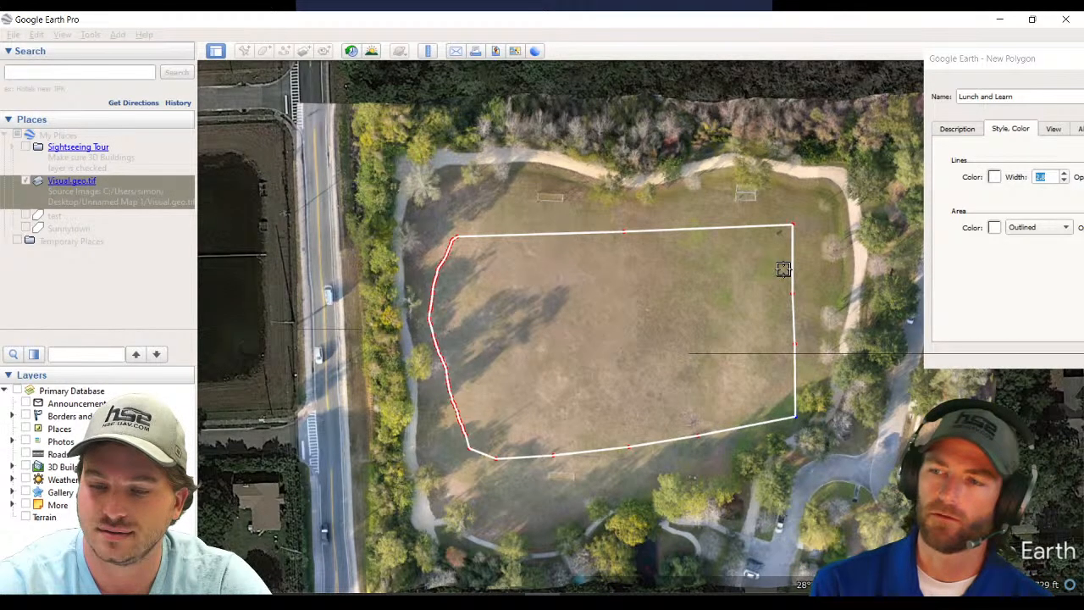
mouse_move(793, 293)
mouse_down()
mouse_move(800, 301)
mouse_move(794, 288)
mouse_up()
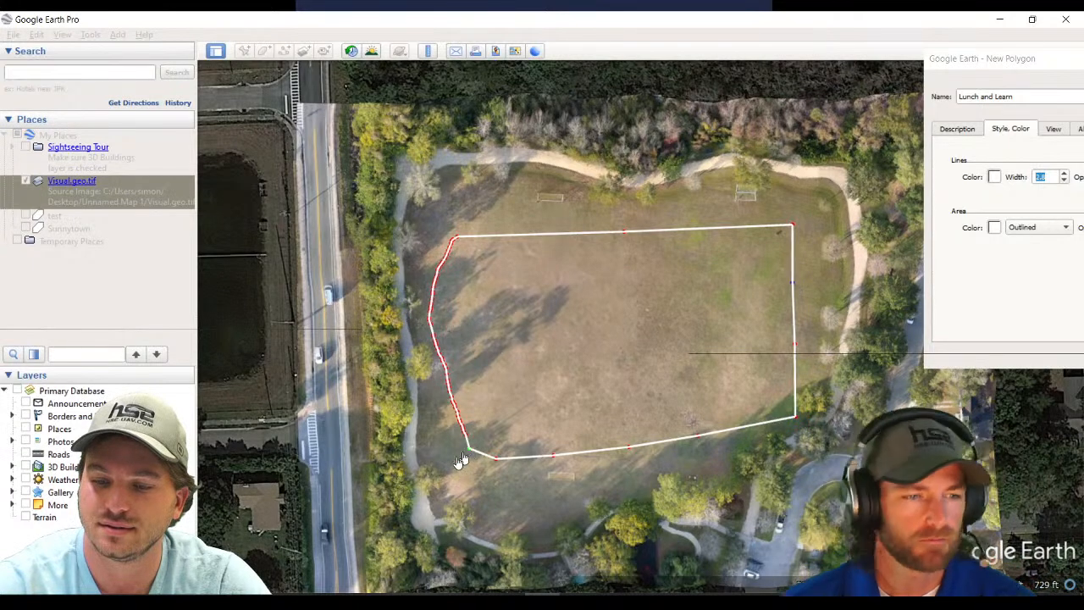
drag(471, 452, 471, 462)
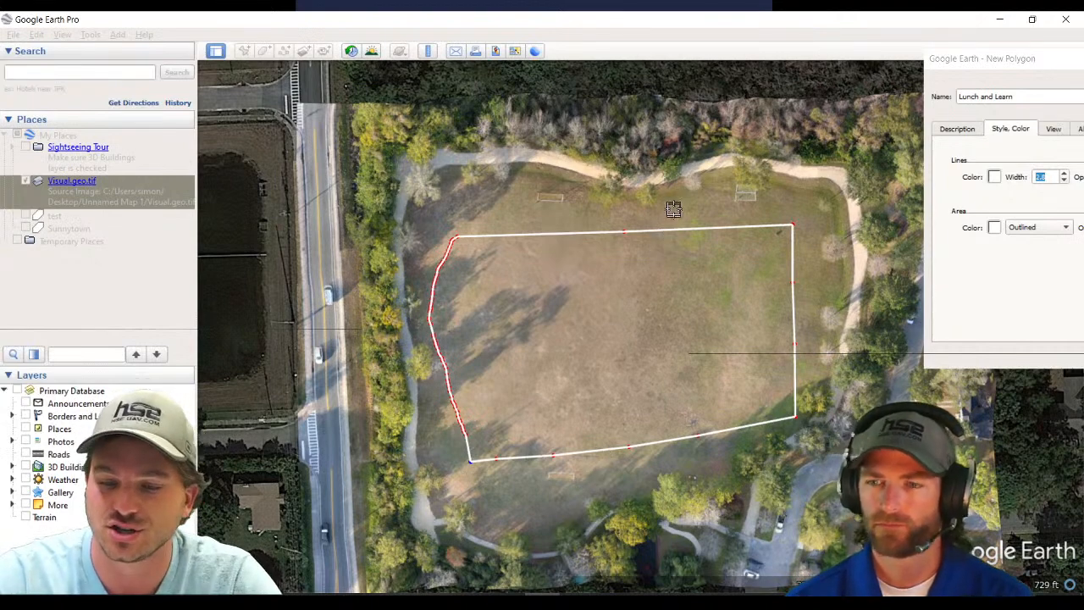
- Display the polygon's measurements with the area in acres and the perimeter in feet
drag(1006, 69, 706, 99)
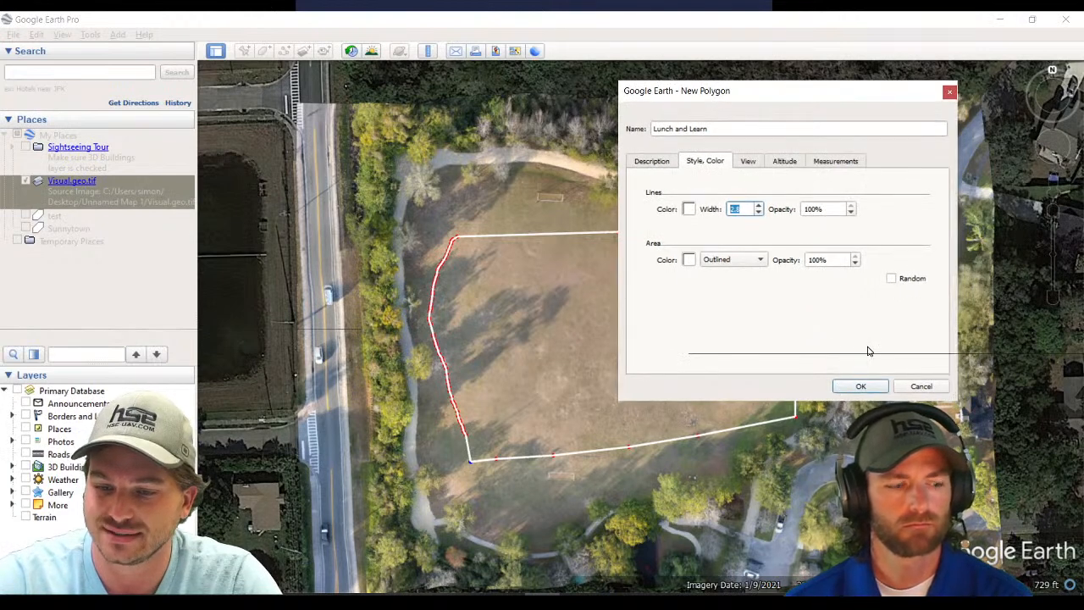
click(820, 162)
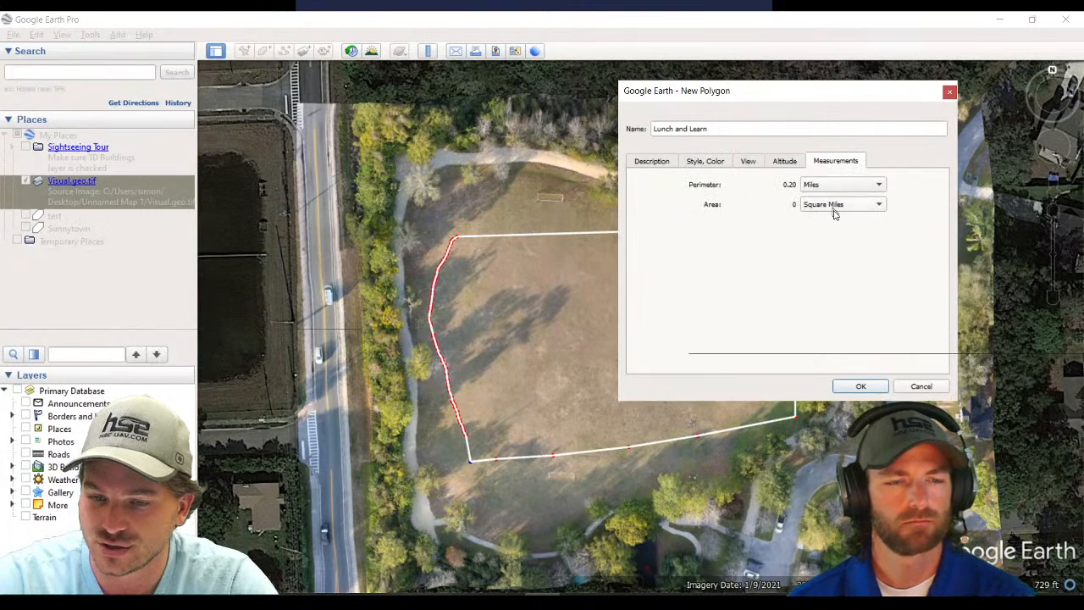
drag(738, 97, 756, 36)
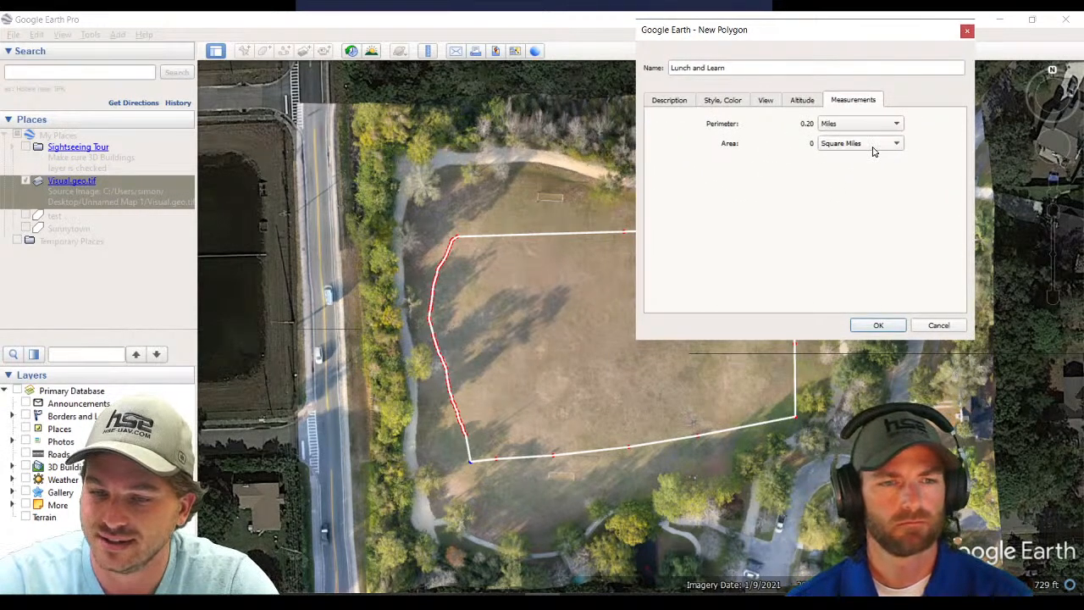
click(837, 144)
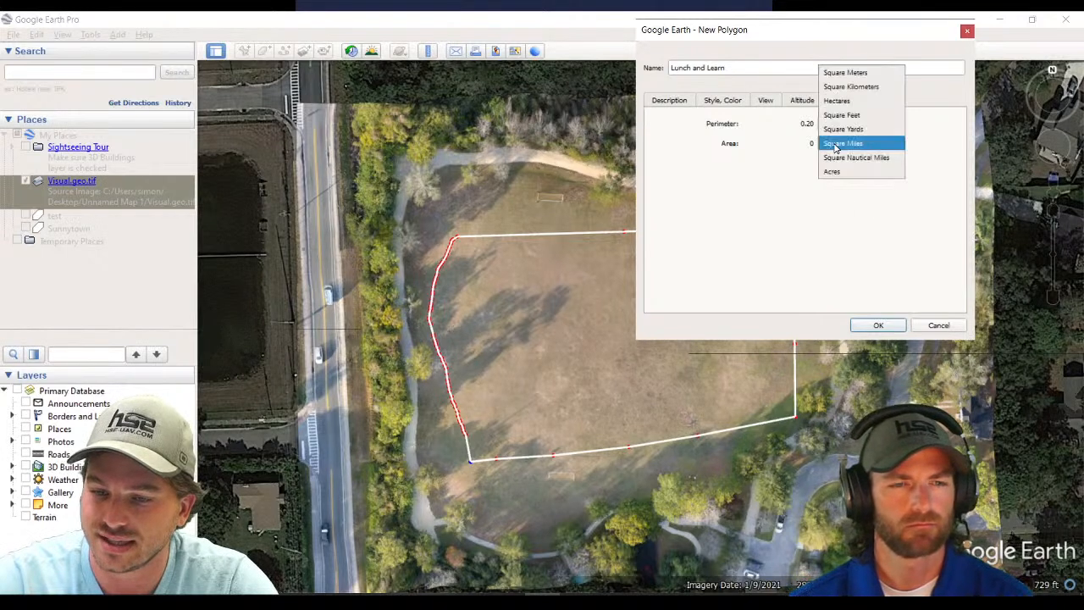
click(847, 172)
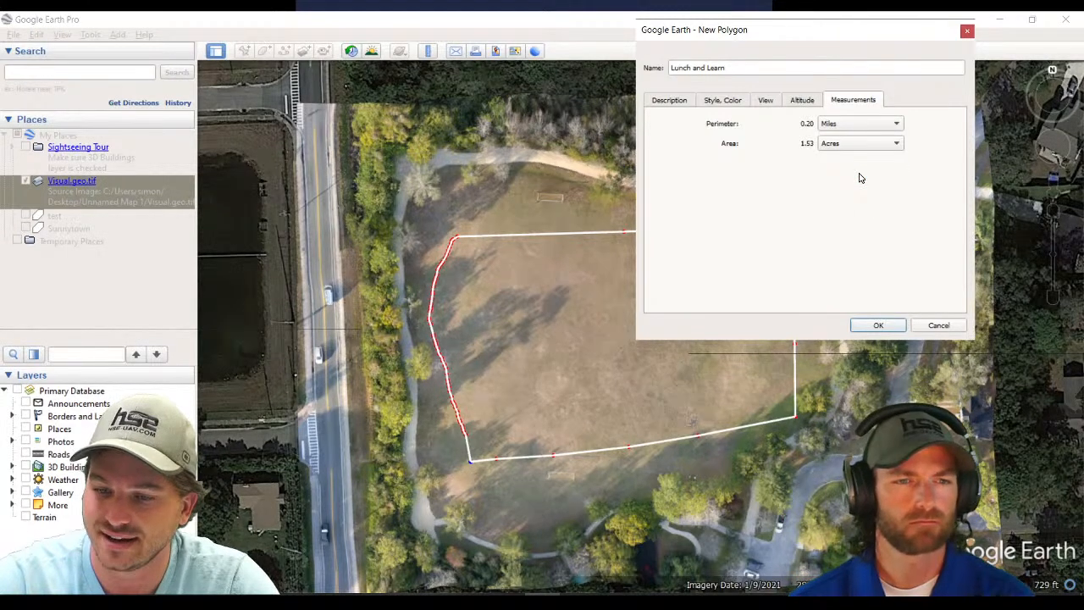
click(843, 127)
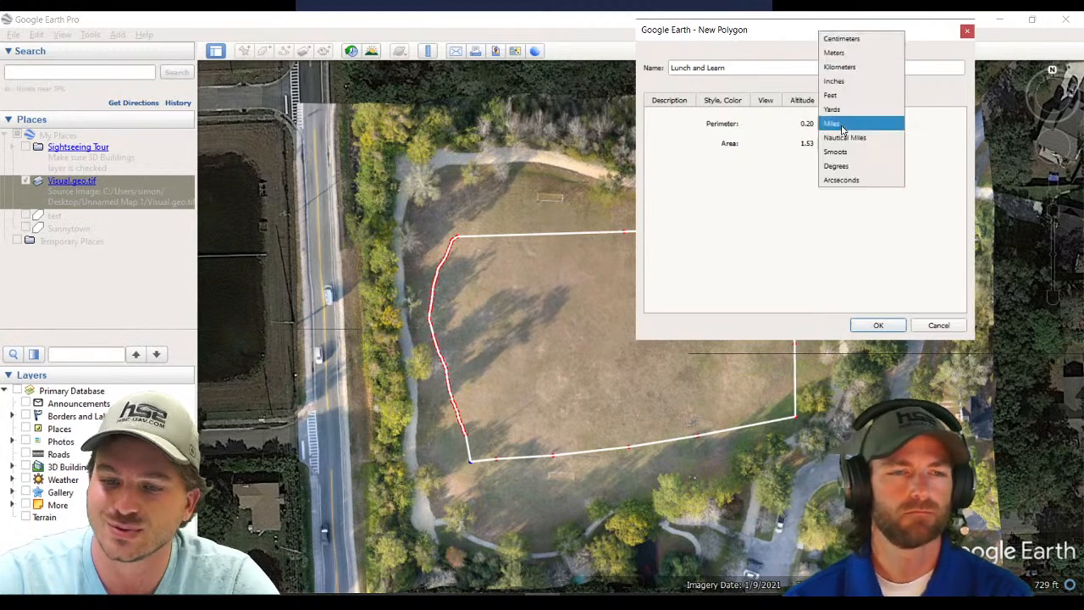
click(878, 97)
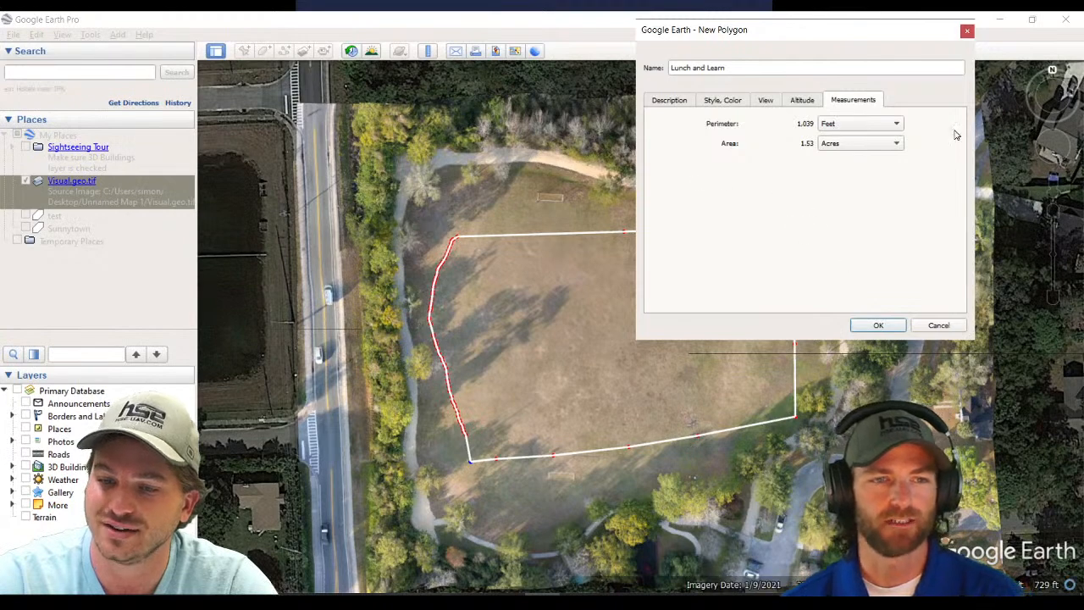
- Switch the polygon's area unit to hectares and save the new polygon to My Places
click(872, 144)
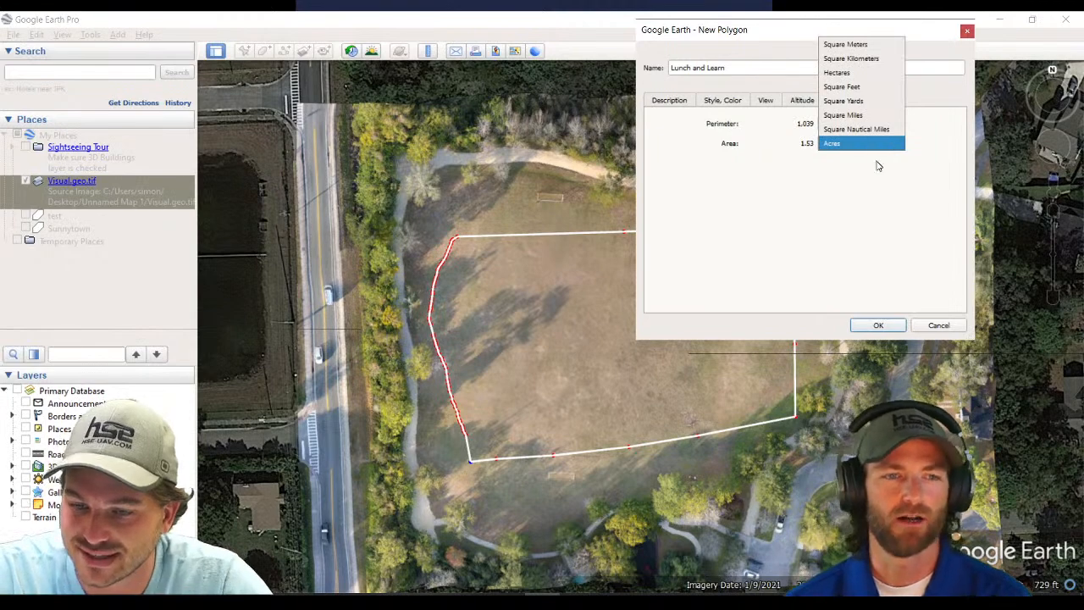
click(843, 74)
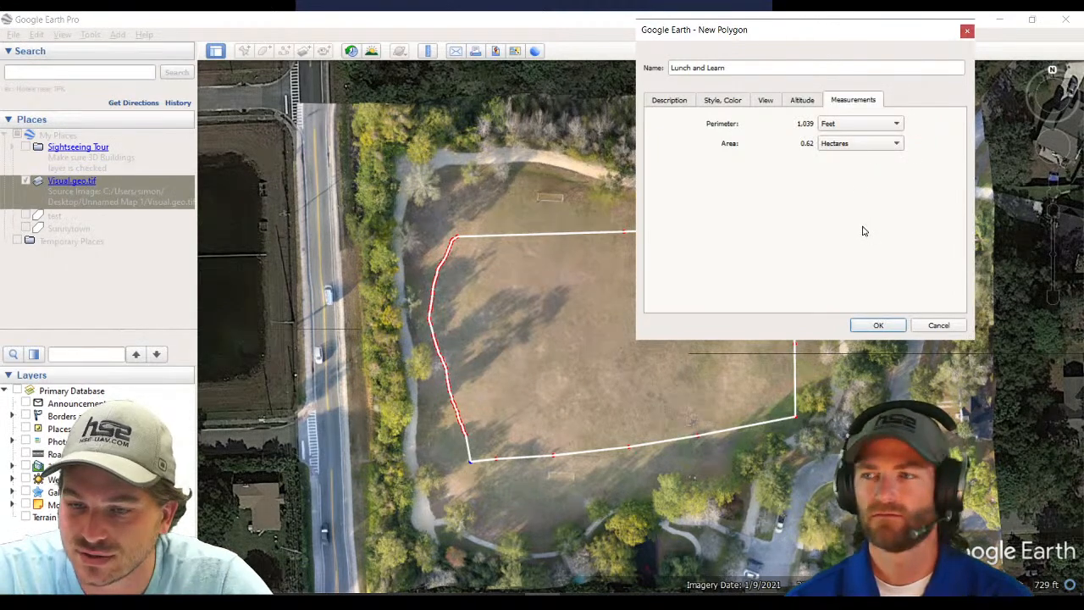
click(876, 327)
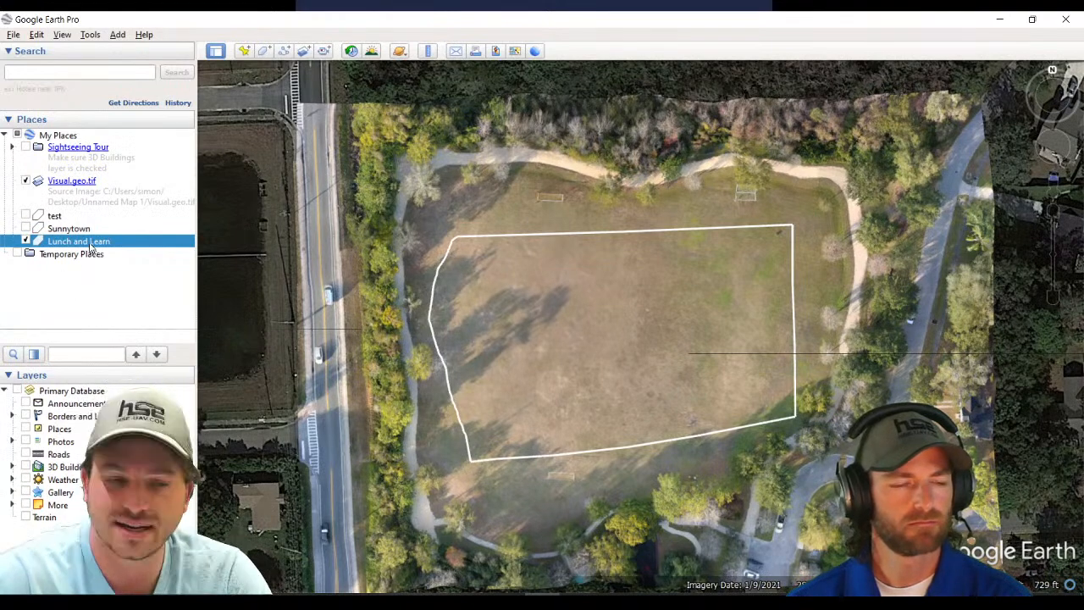
- Compare the Sunnytown and Lunch and Learn polygons by toggling their visibility, leaving only Lunch and Learn shown
click(26, 242)
click(26, 229)
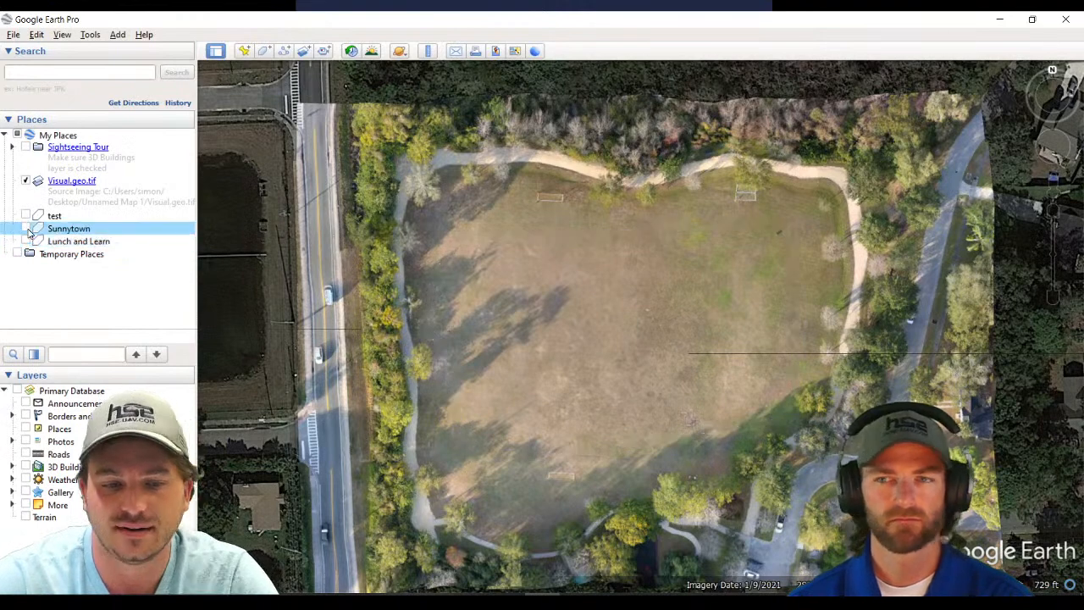
click(26, 241)
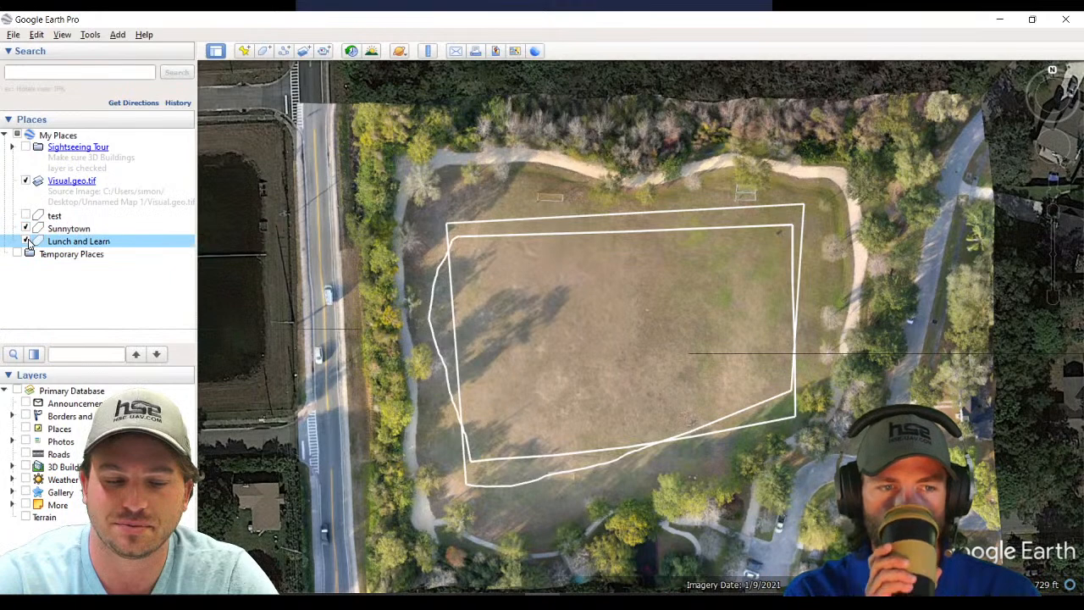
click(27, 242)
click(26, 228)
click(29, 245)
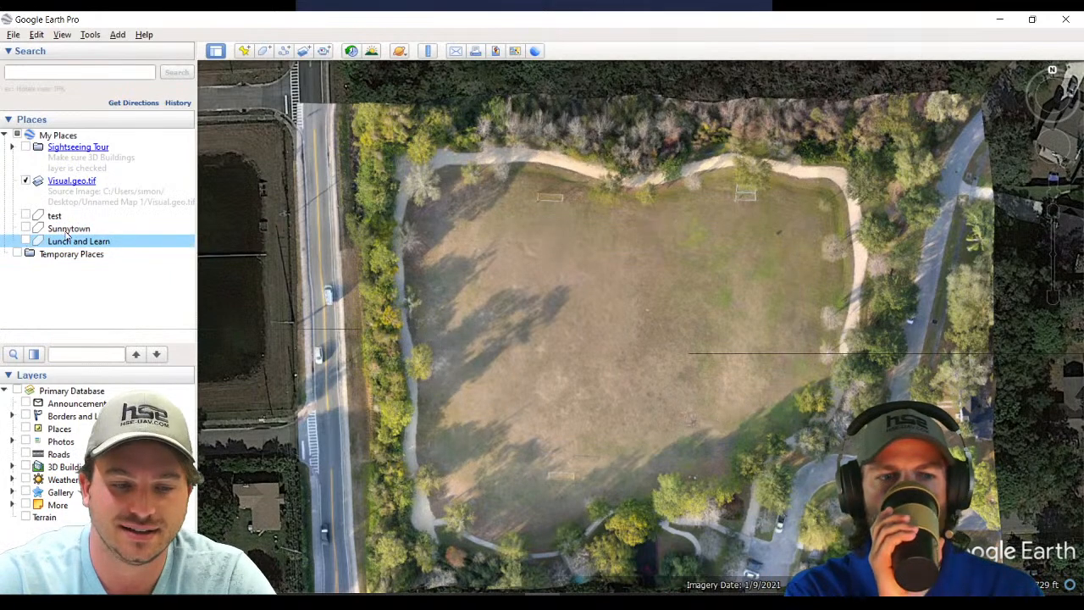
click(26, 242)
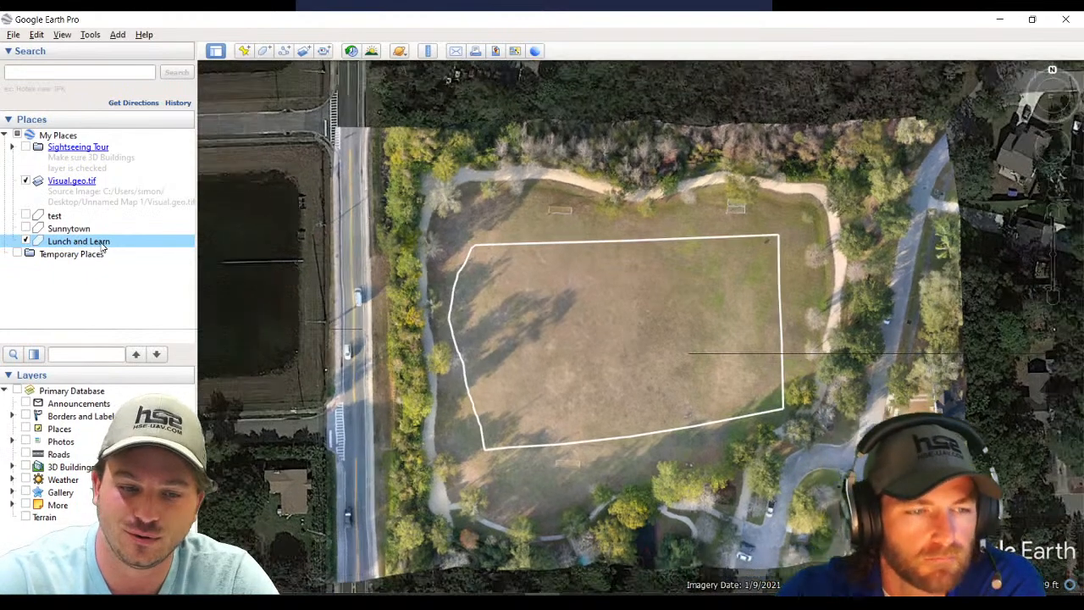
- Fly to the Lunch and Learn polygon, open its properties for viewing and close them
double_click(101, 244)
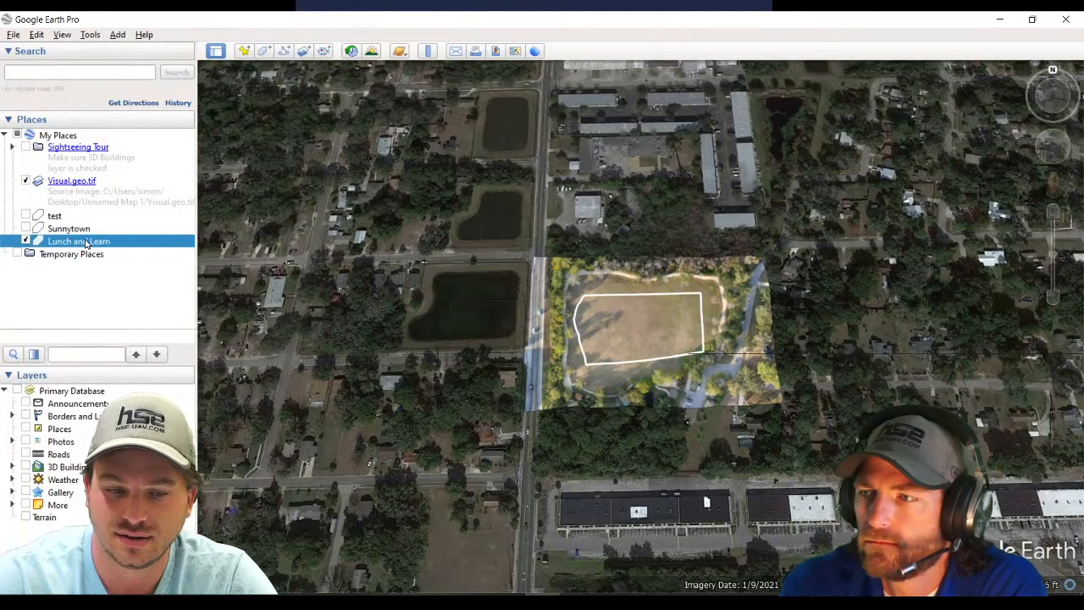
right_click(86, 243)
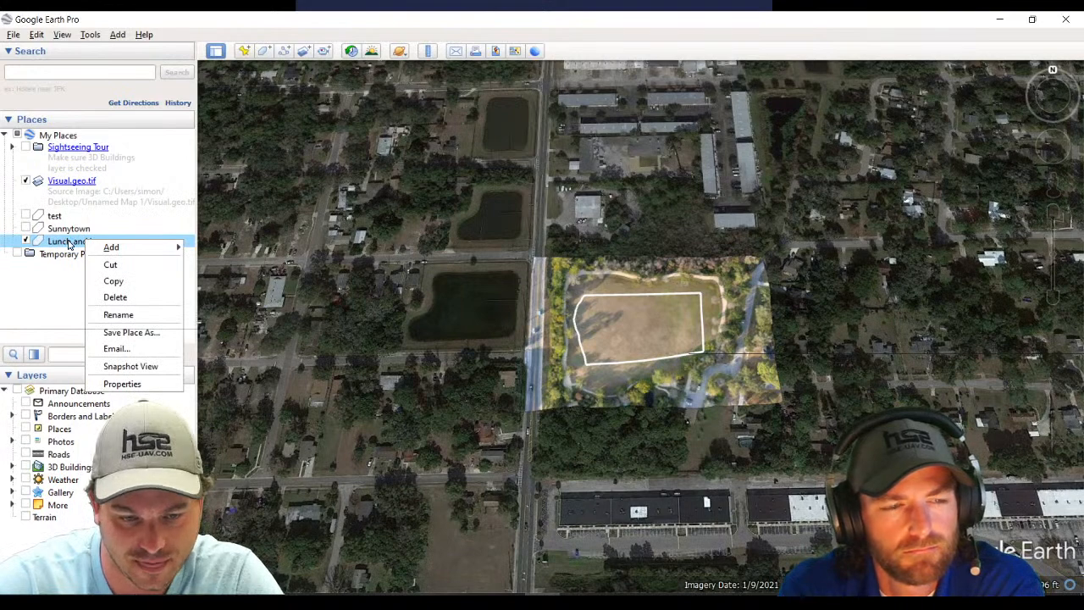
click(69, 244)
right_click(70, 244)
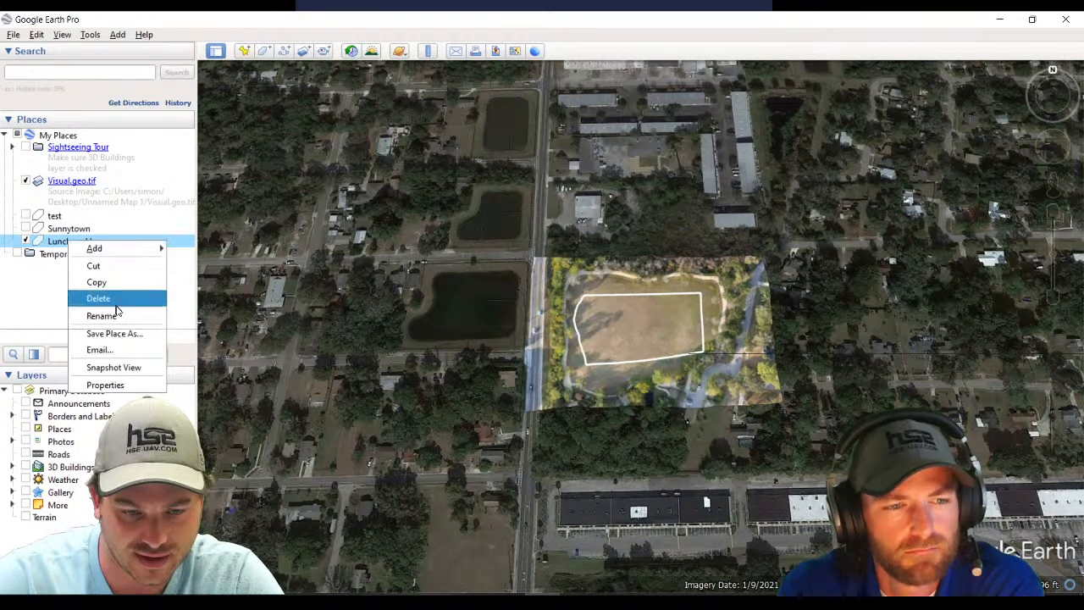
click(129, 385)
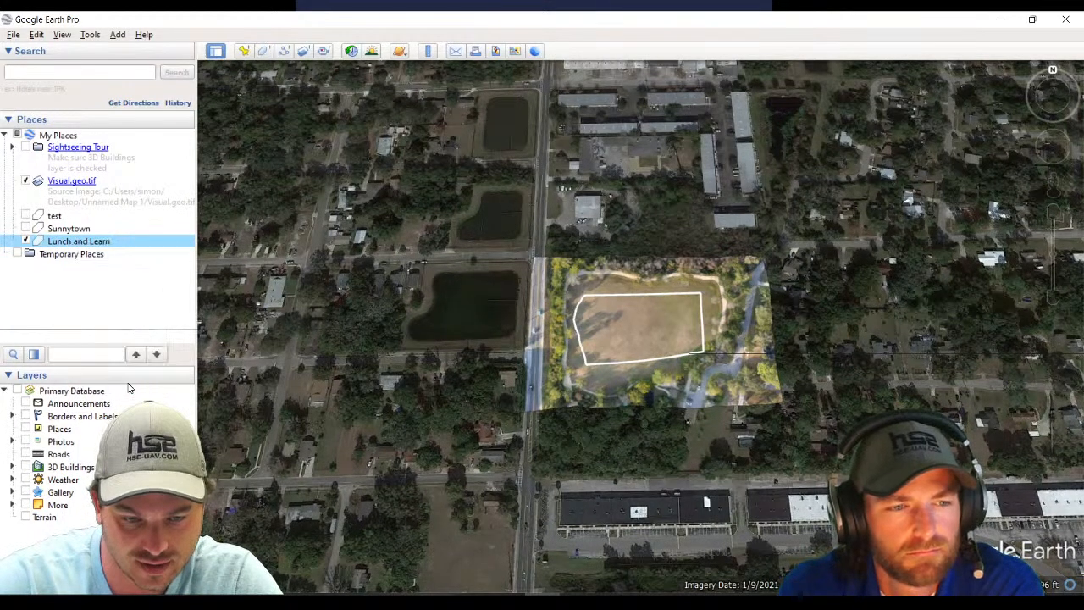
click(929, 135)
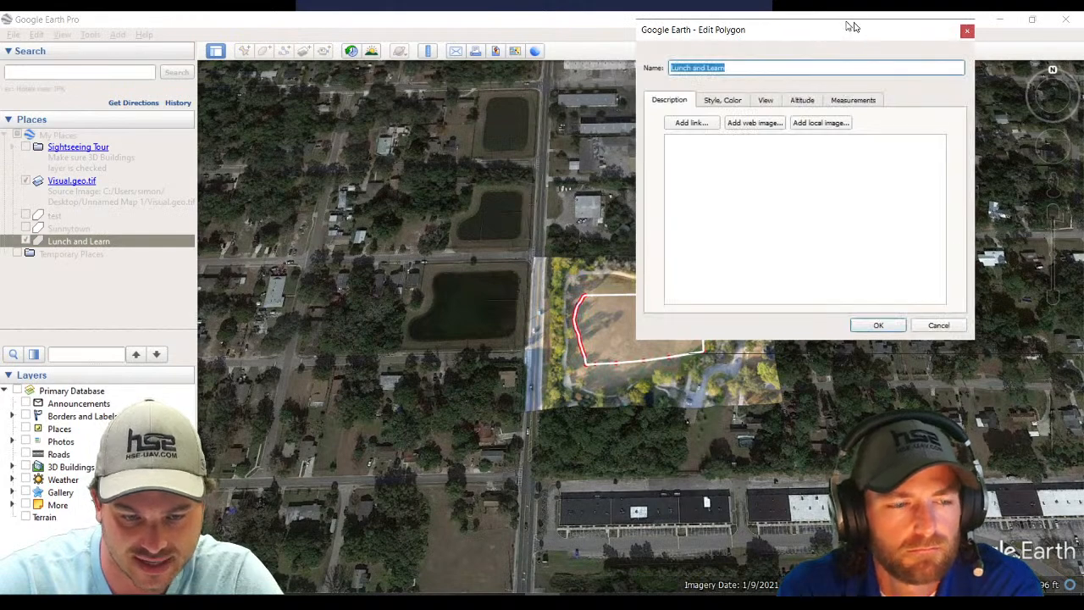
click(966, 32)
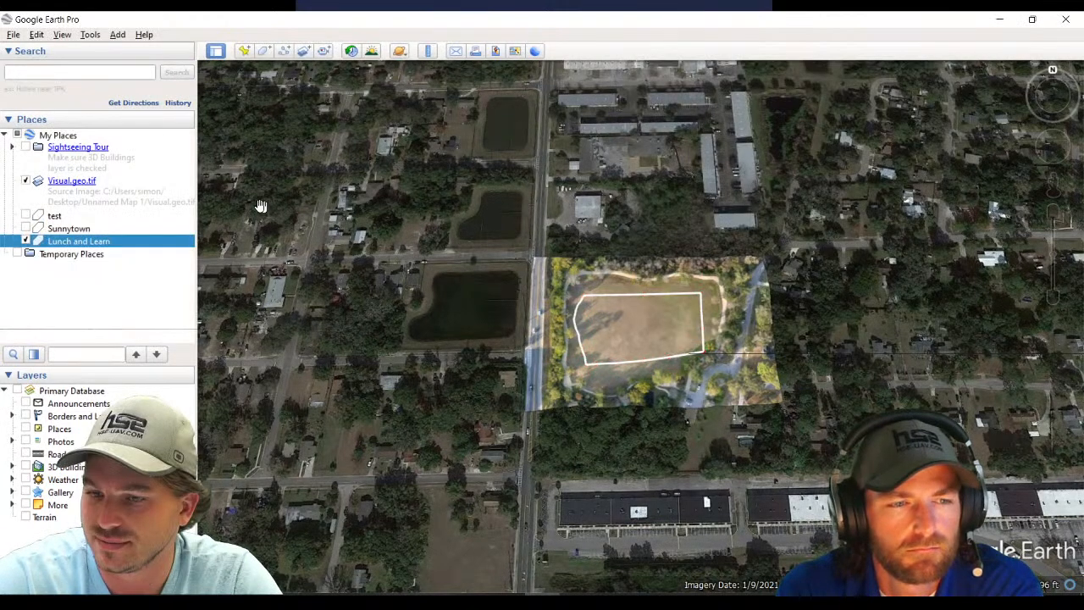
- Reopen the Lunch and Learn polygon's properties to show where it can be edited, and confirm the dialog
right_click(67, 243)
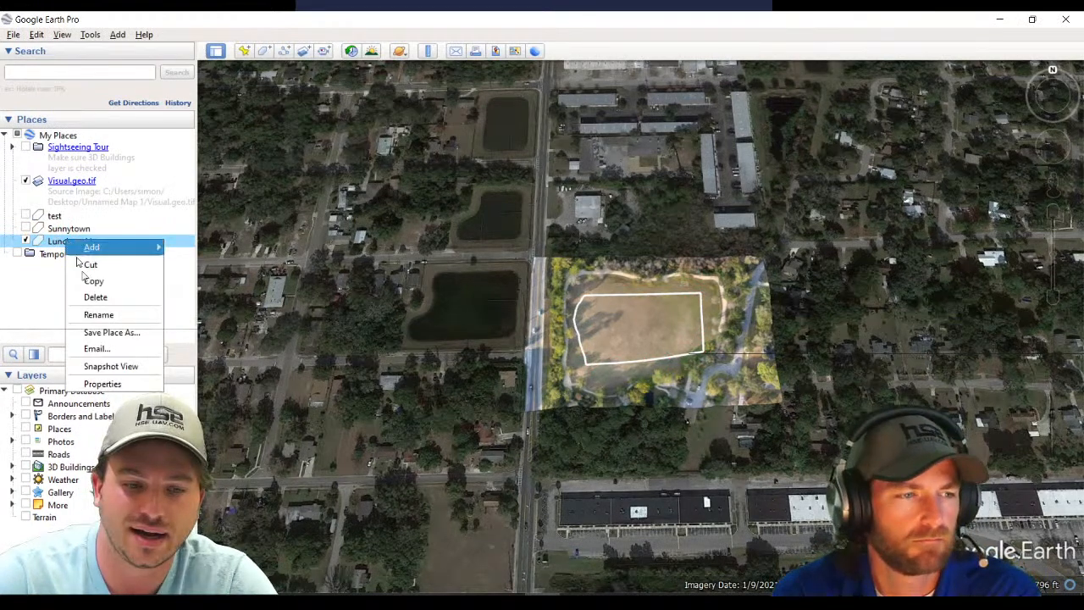
click(102, 384)
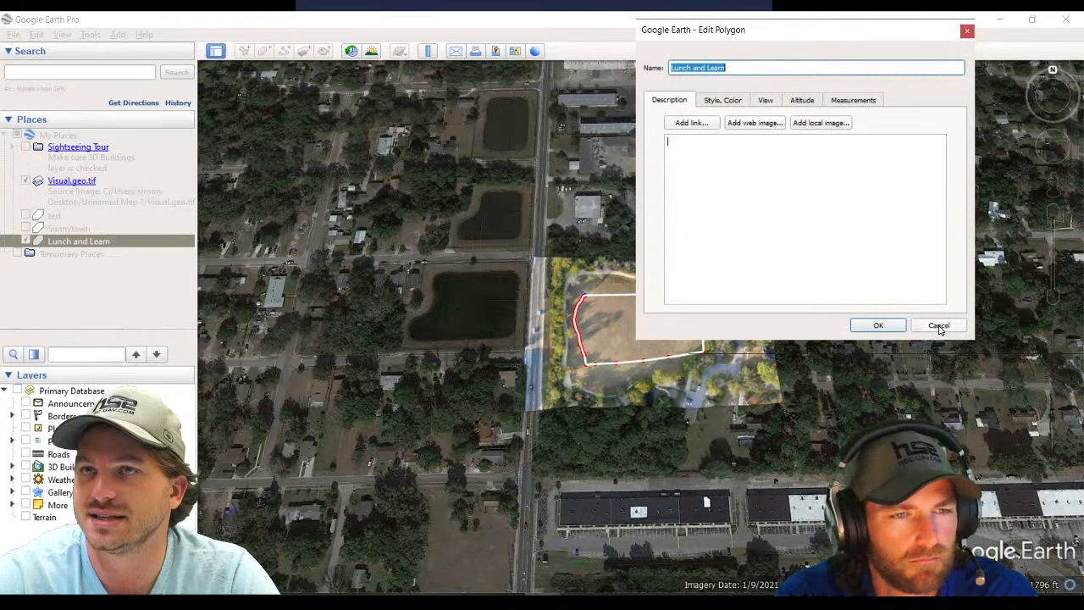
click(895, 330)
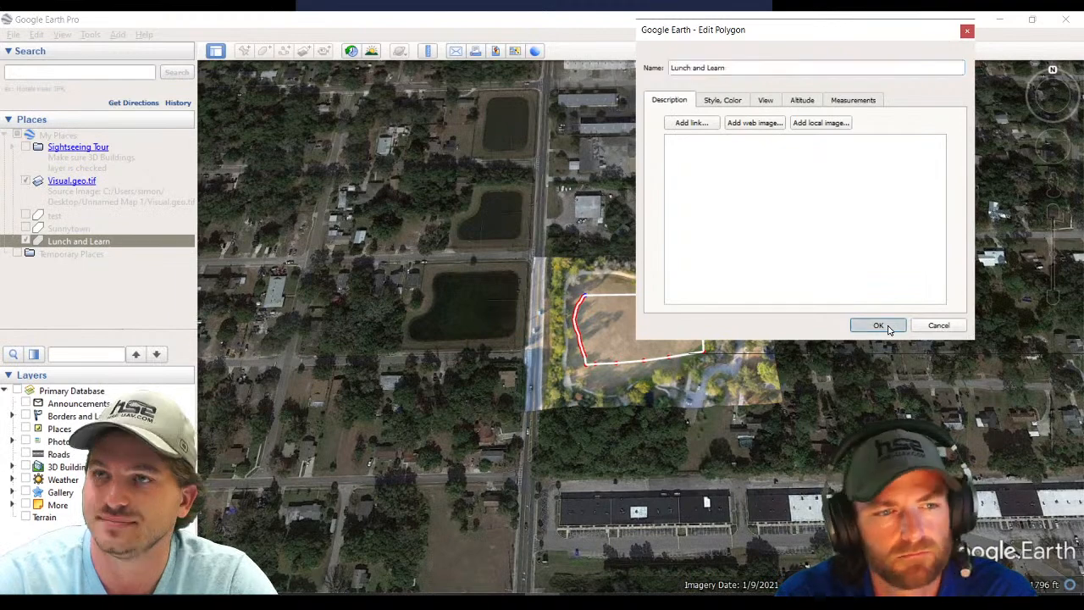
drag(795, 308, 799, 329)
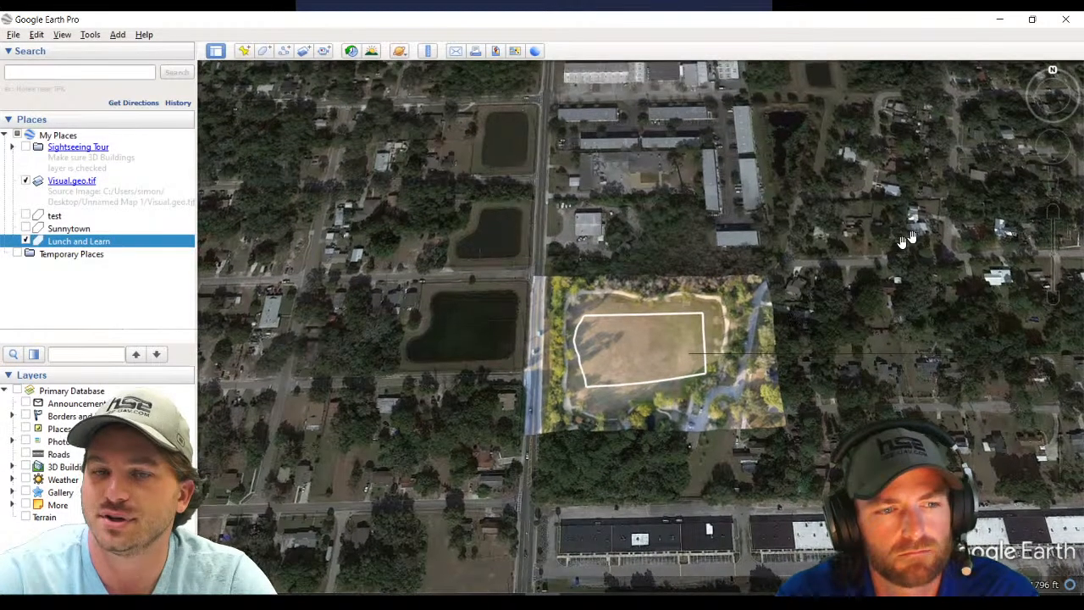
drag(924, 188, 929, 212)
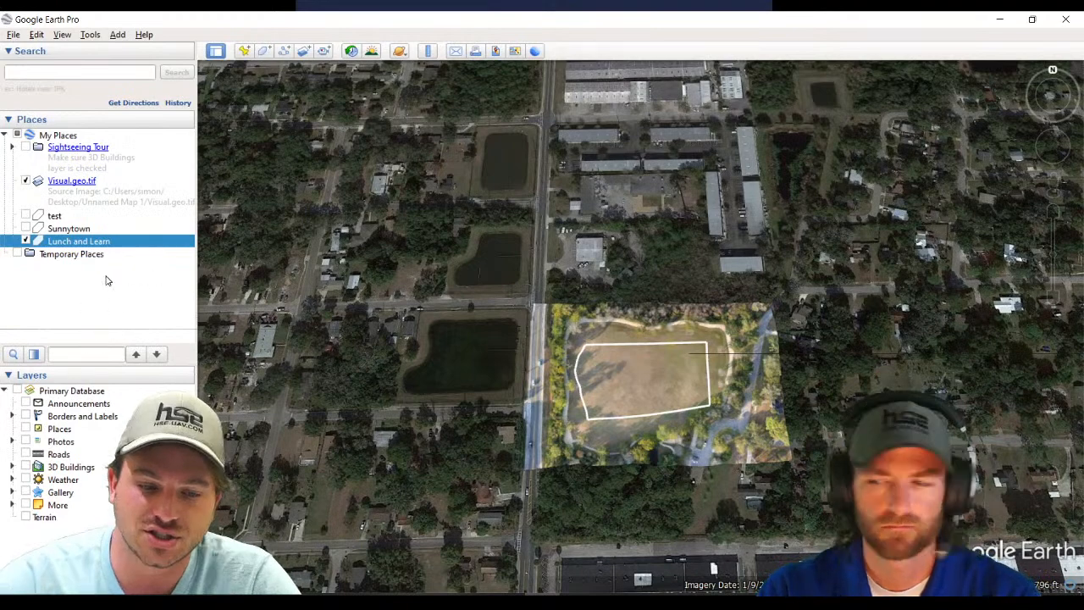
- Save the Lunch and Learn polygon to the Desktop as Lunch and Learn.kml in Kml format
click(76, 244)
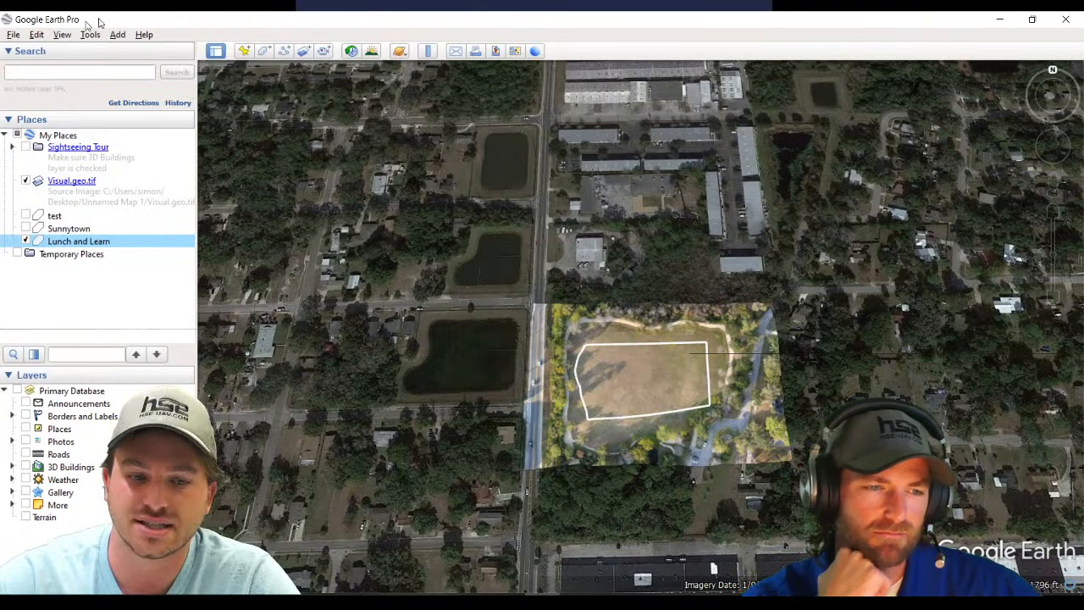
right_click(112, 245)
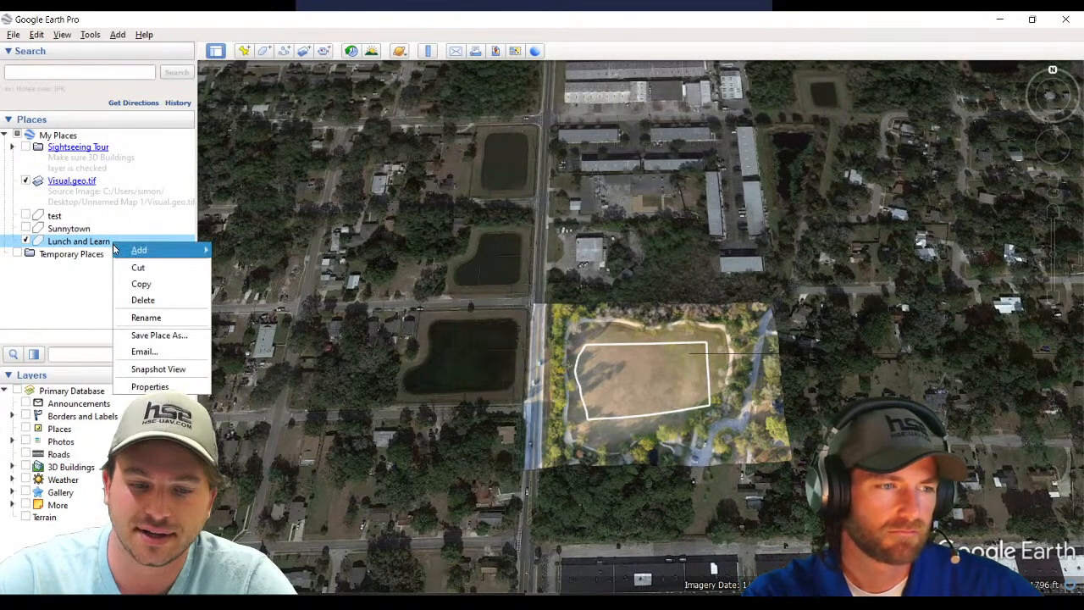
click(200, 336)
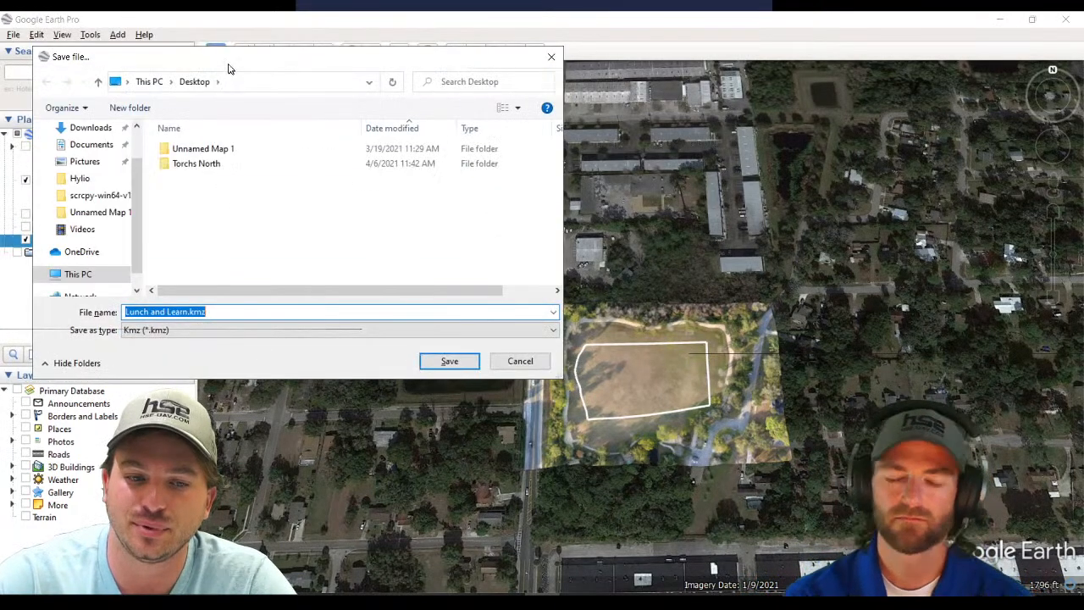
drag(220, 61, 427, 77)
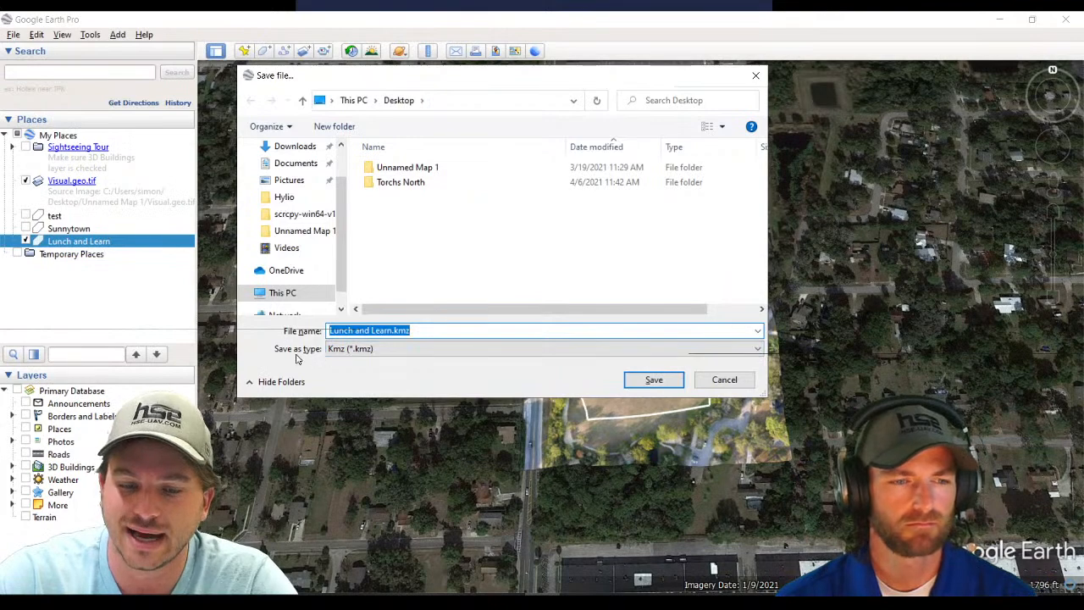
click(351, 350)
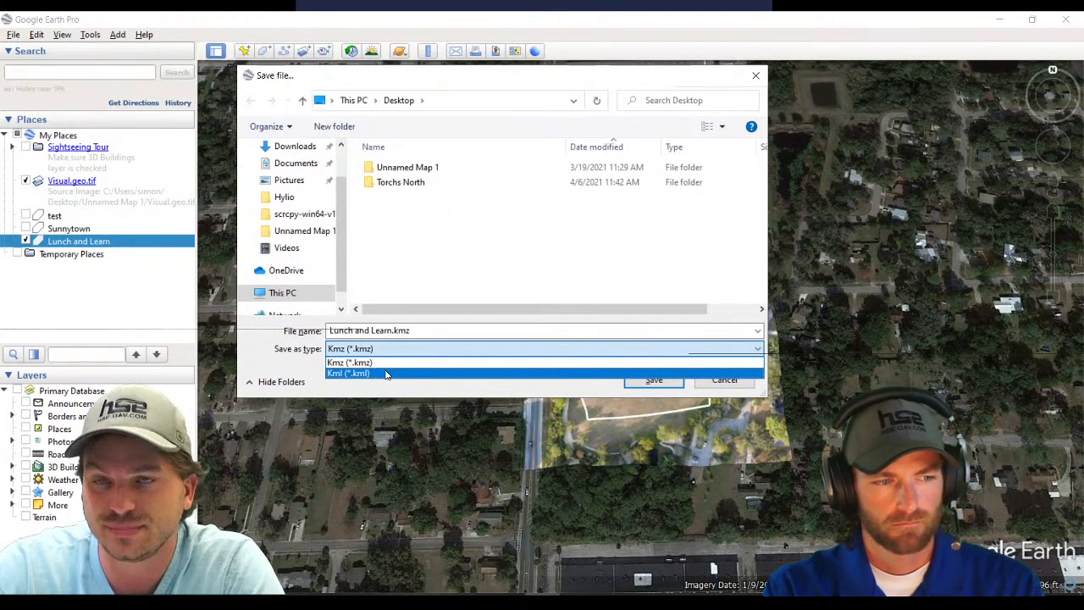
click(352, 374)
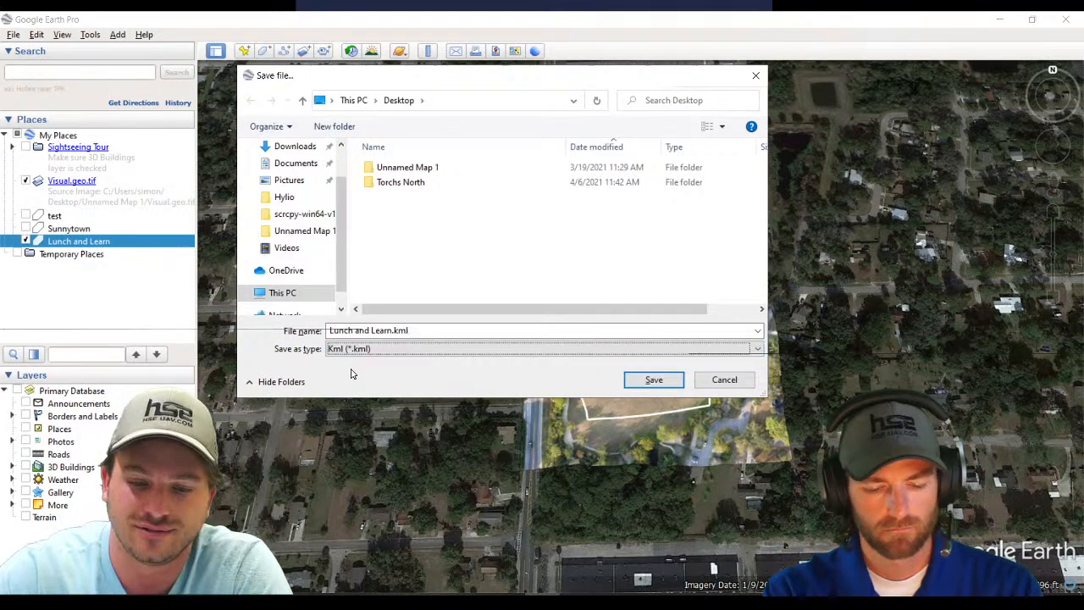
click(653, 380)
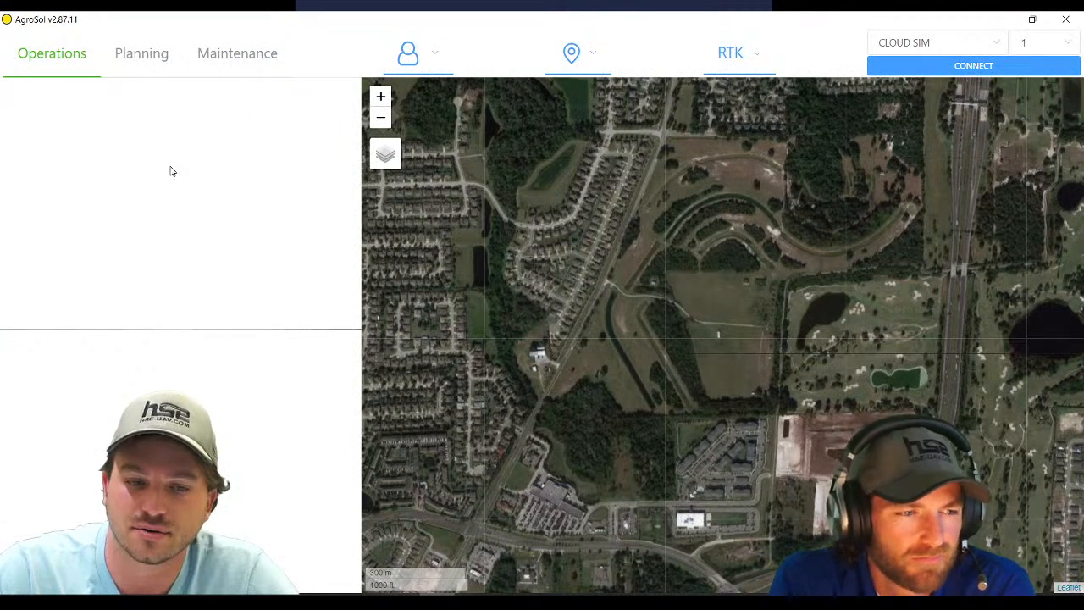
- Switch to AgroSol and add a new customer named sunny in the planning area
click(142, 67)
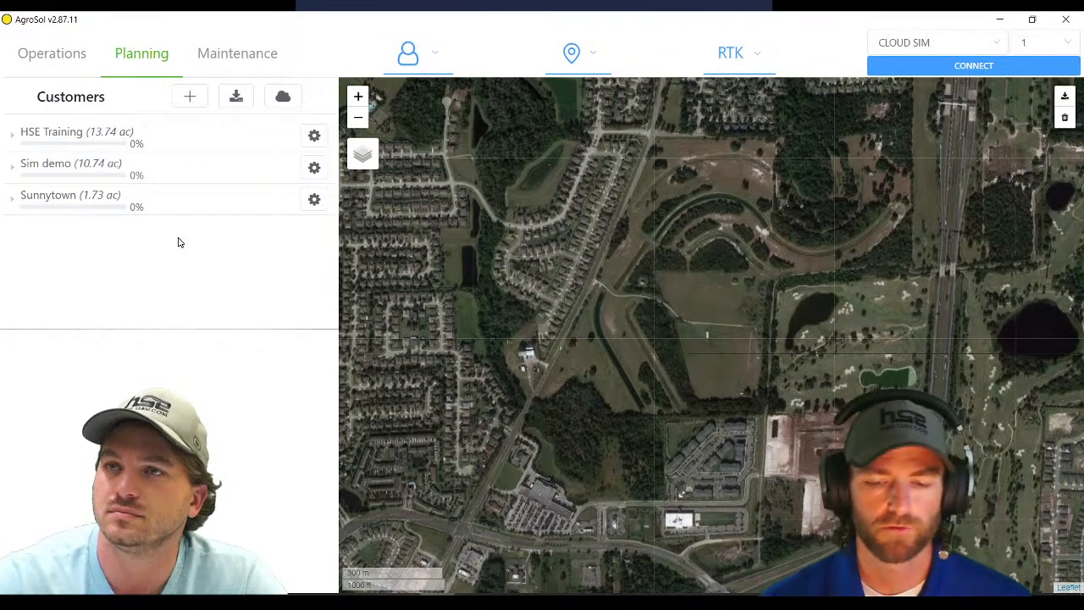
click(189, 98)
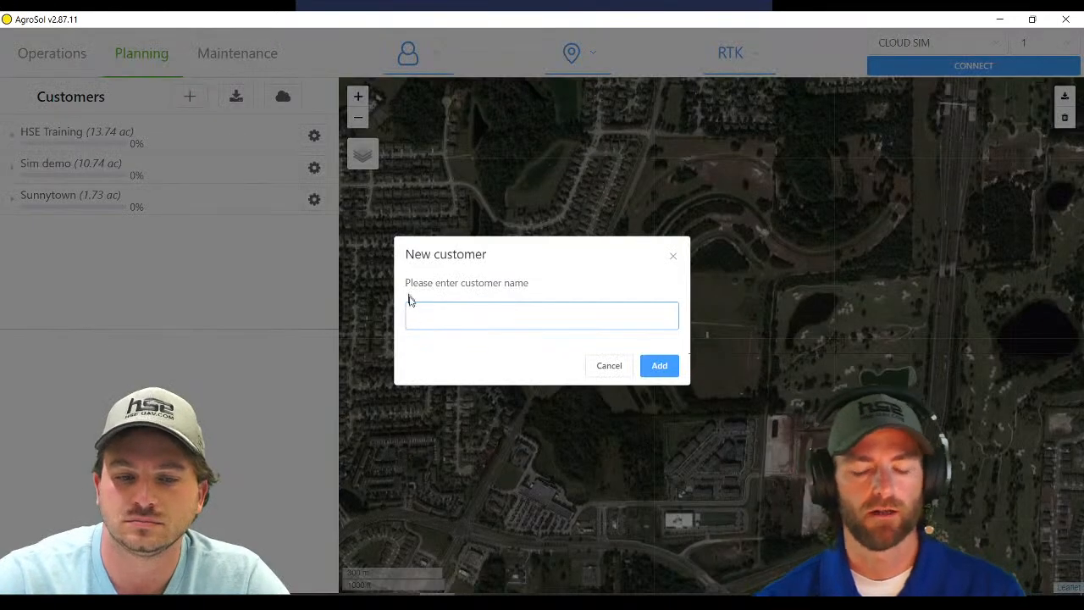
text(sunny)
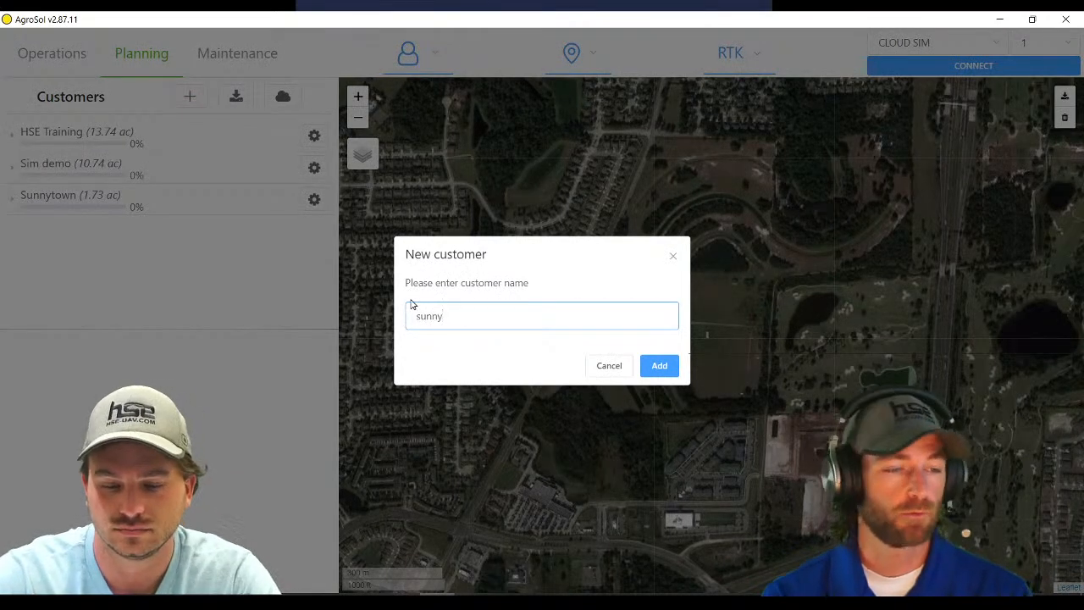
click(660, 366)
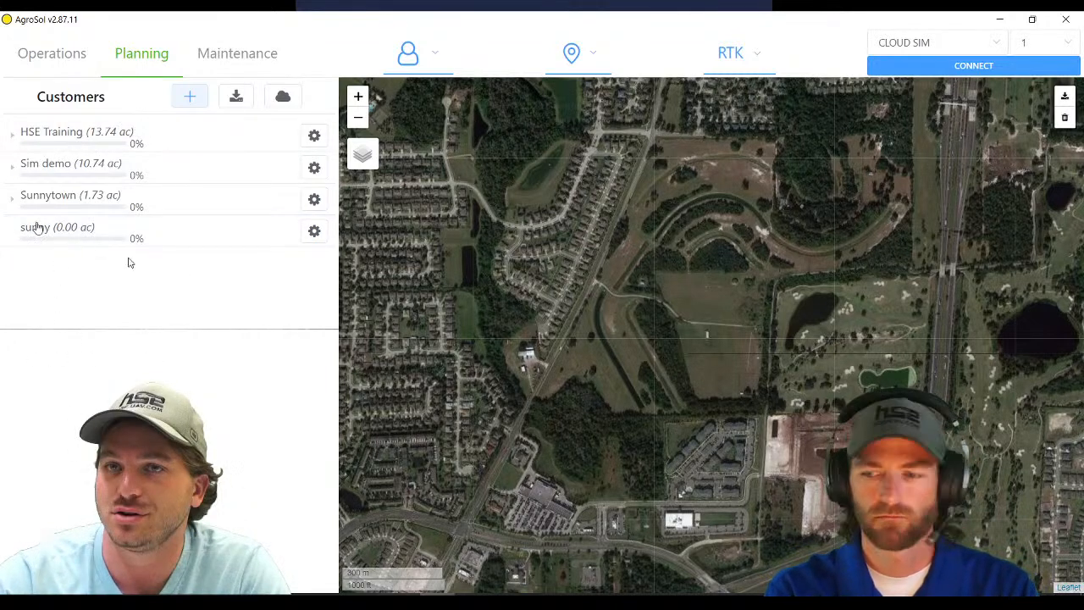
- Import Sunnytown.kml from the Desktop into the sunny customer and close the customer's settings
click(316, 233)
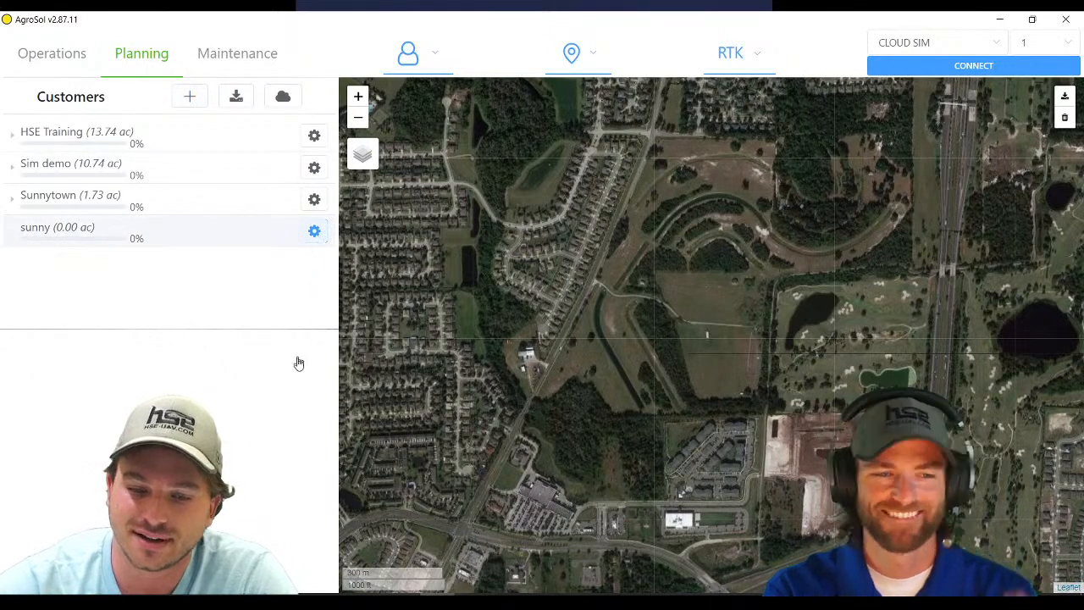
click(311, 240)
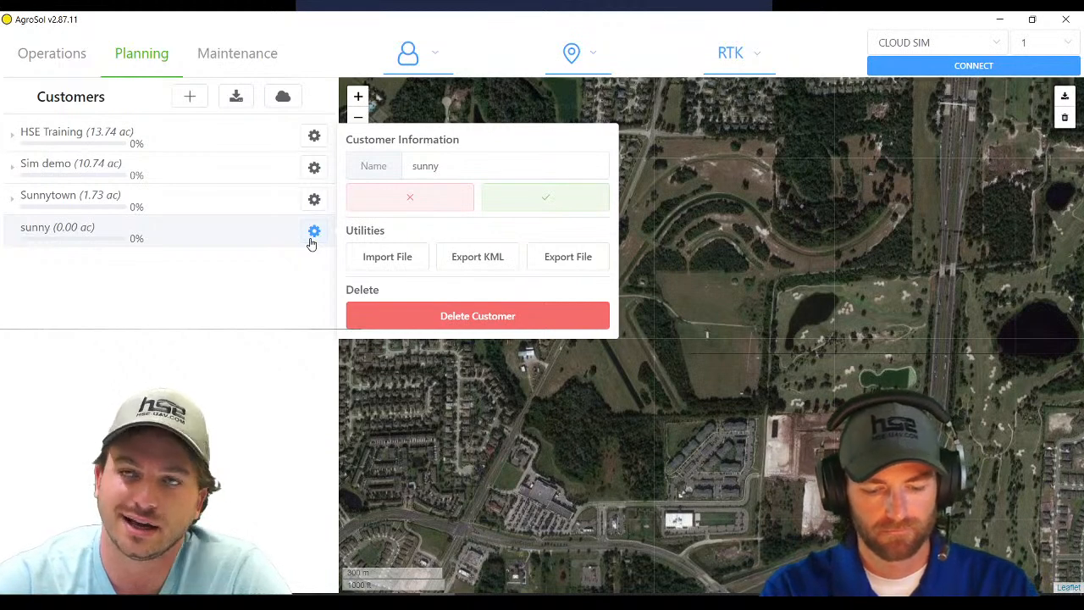
click(388, 258)
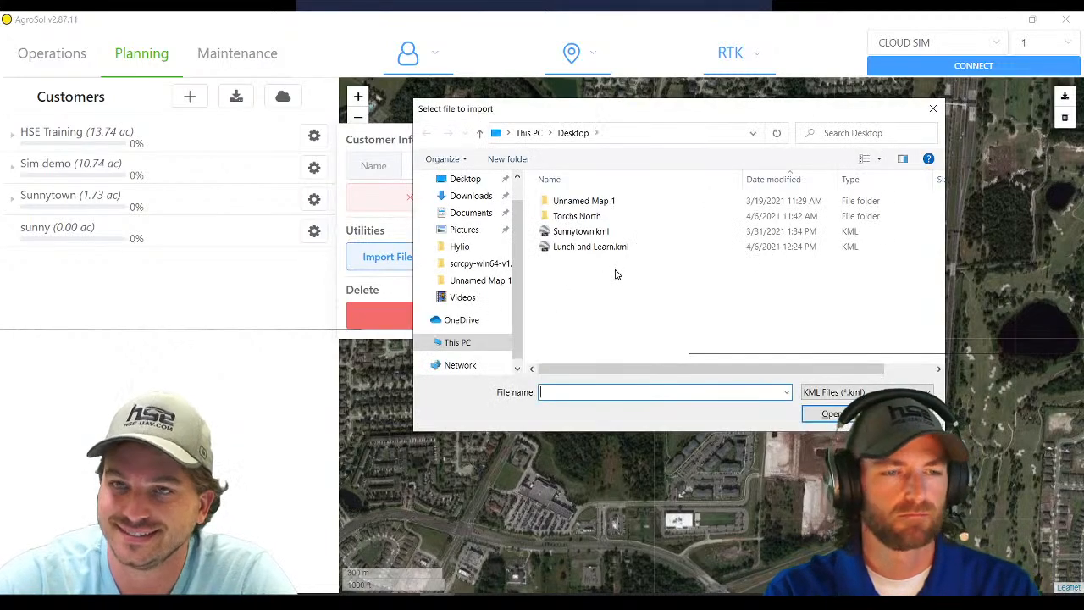
click(592, 234)
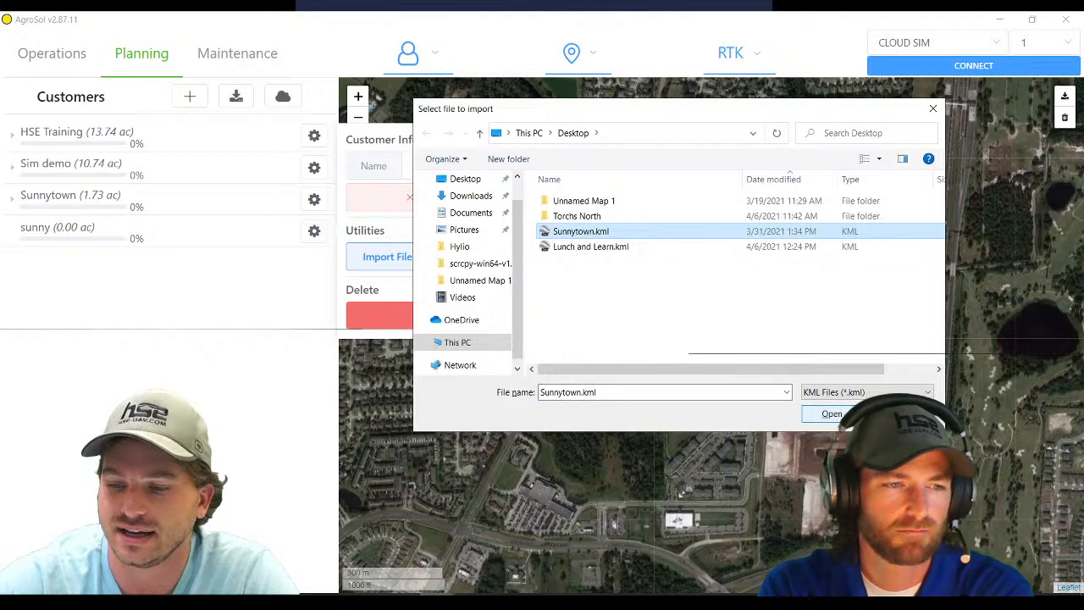
click(835, 413)
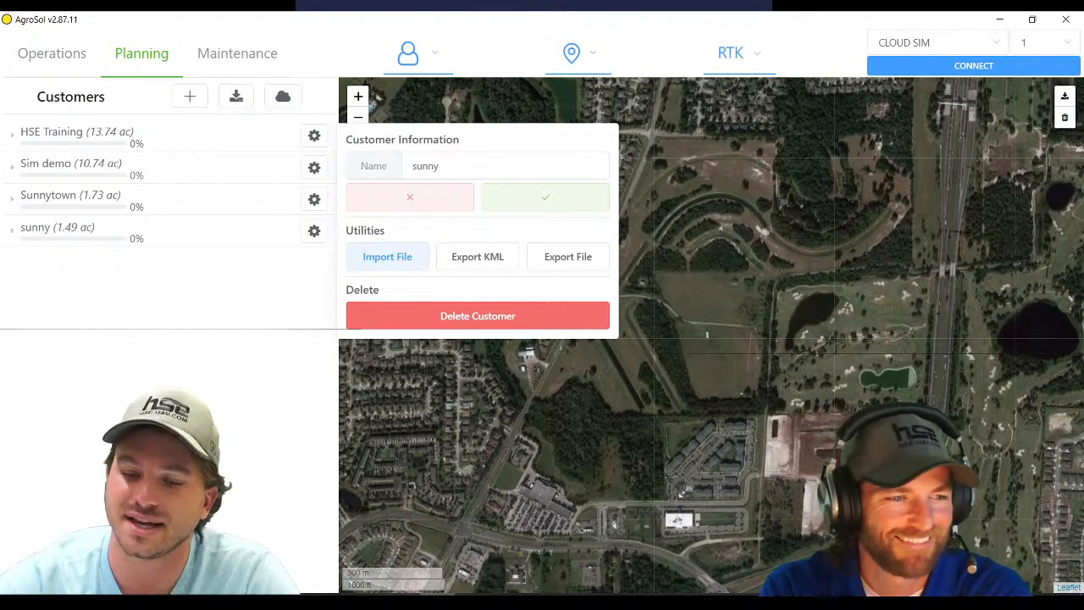
click(213, 378)
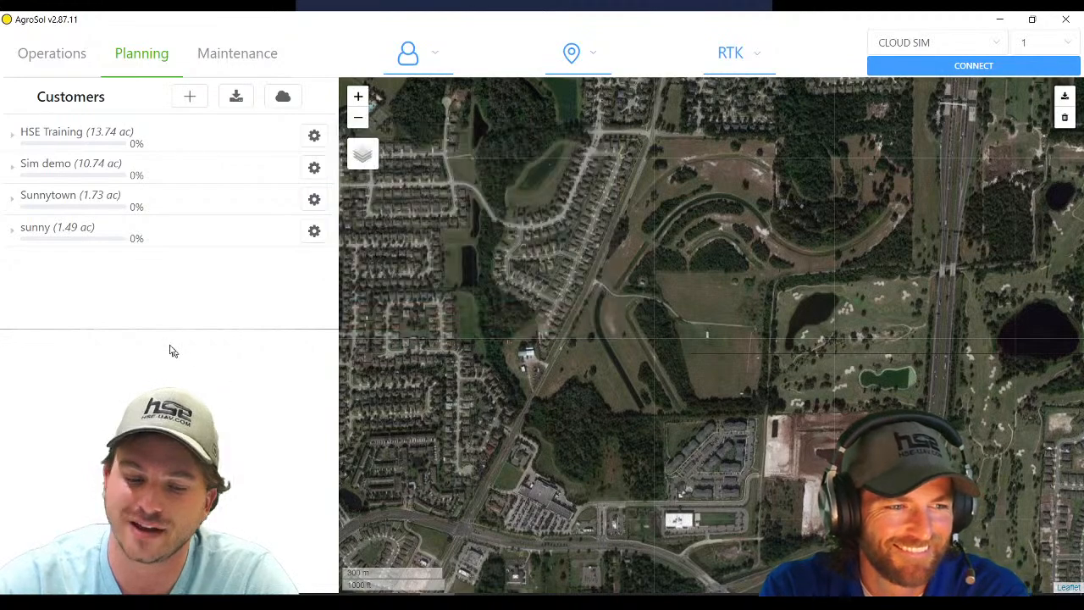
- Expand the sunny customer, center the map on its Area 0 and examine the field in its surroundings
click(91, 245)
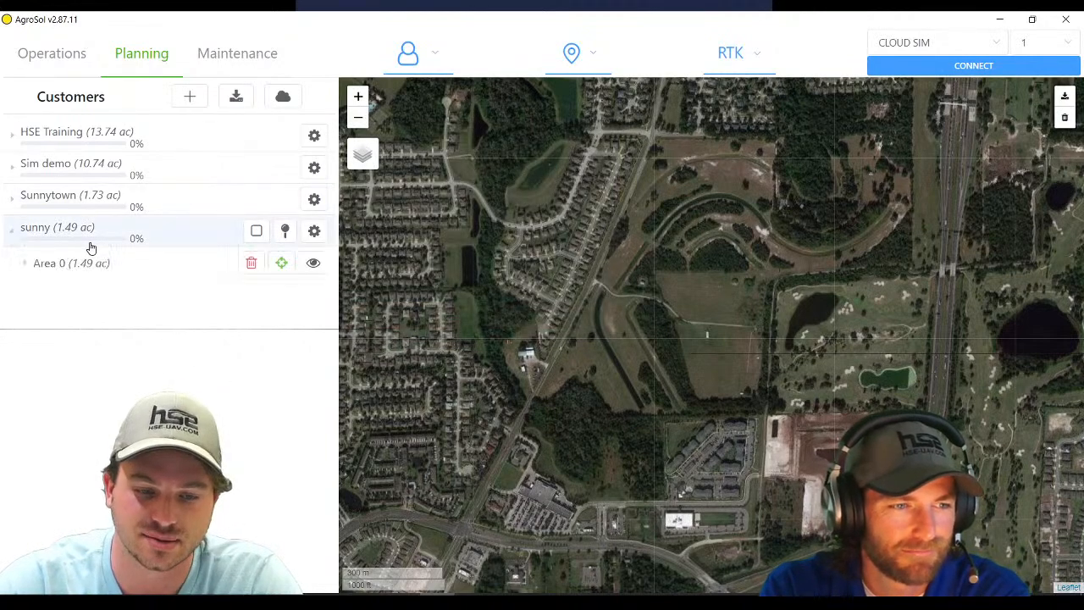
click(282, 265)
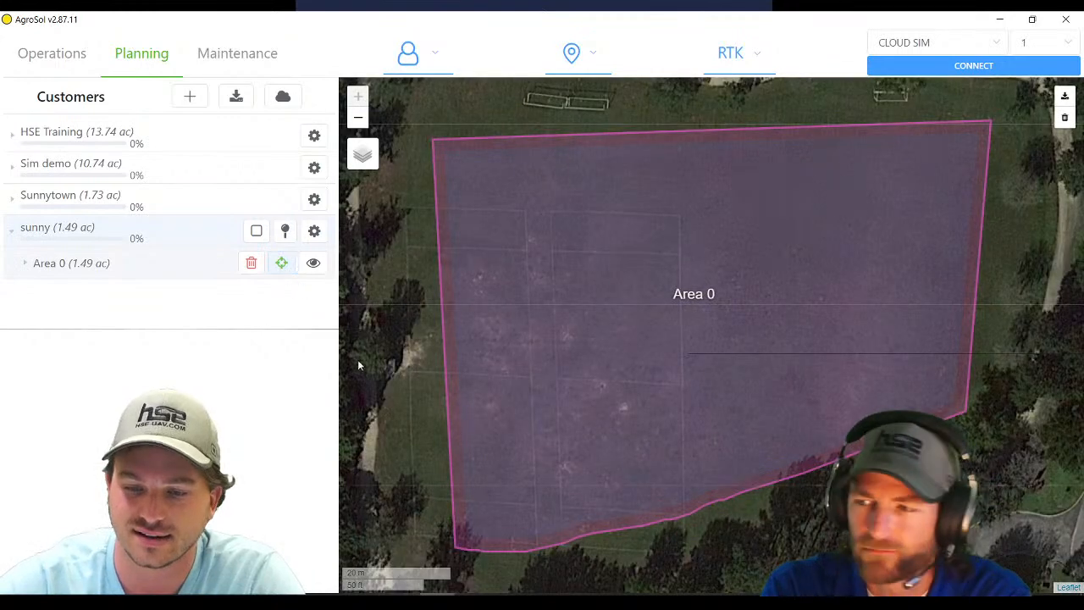
scroll(921, 541, down, 1)
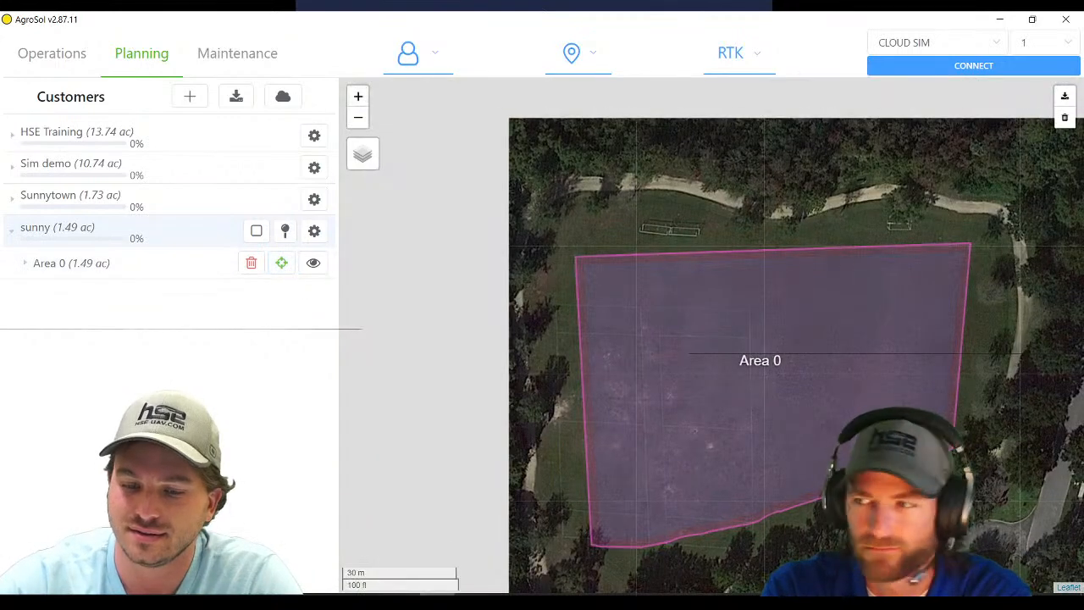
scroll(1006, 544, down, 2)
drag(960, 510, 753, 405)
drag(753, 511, 759, 494)
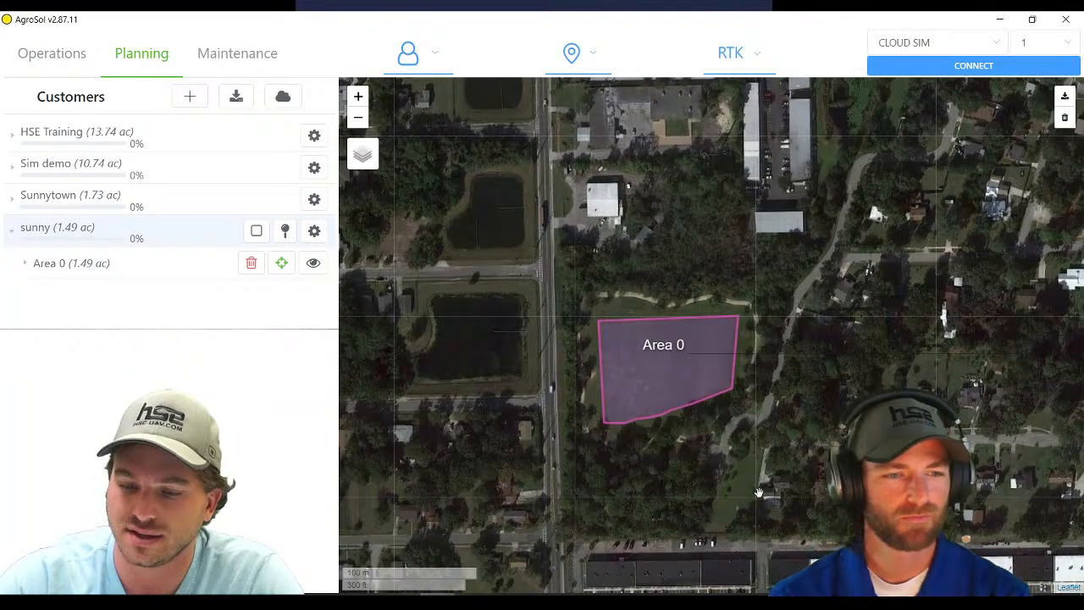
scroll(758, 494, up, 1)
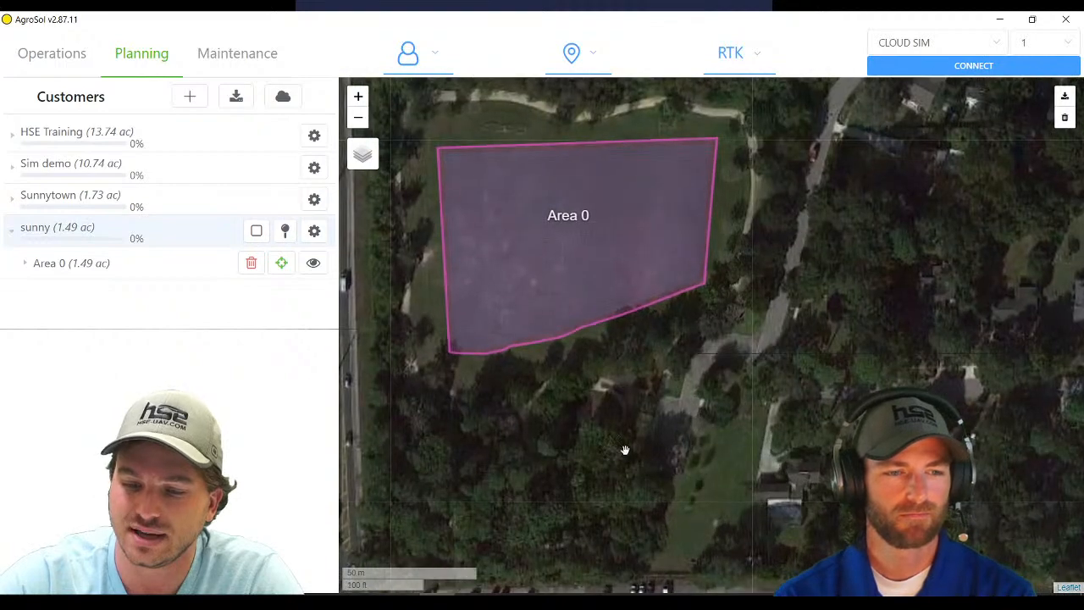
drag(699, 475, 776, 504)
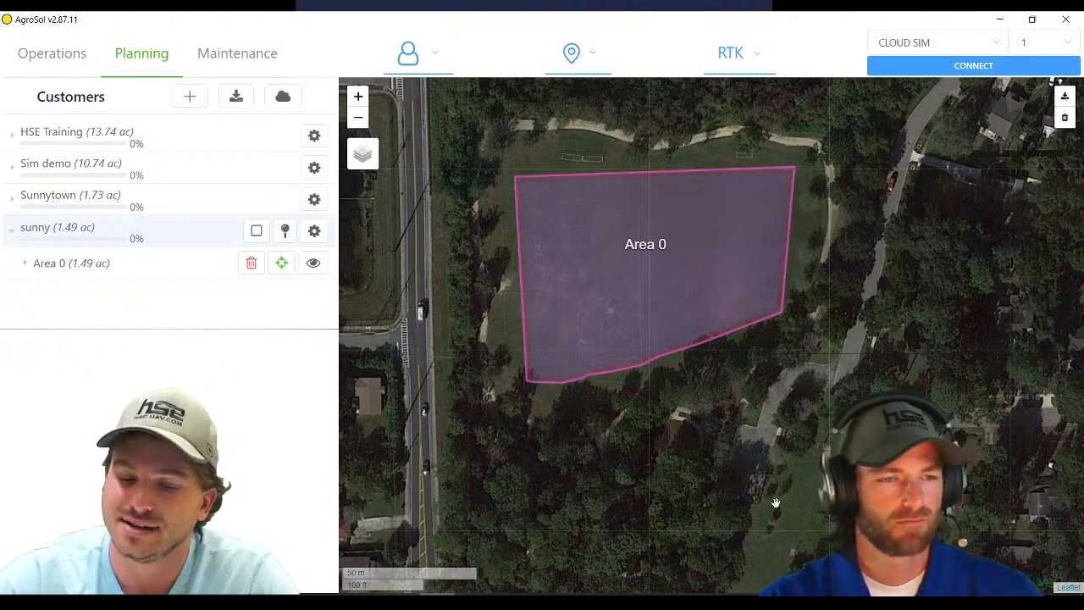
- Move the start and end points of Area 0's spray path to the field's southern edge and save the area's settings
click(687, 297)
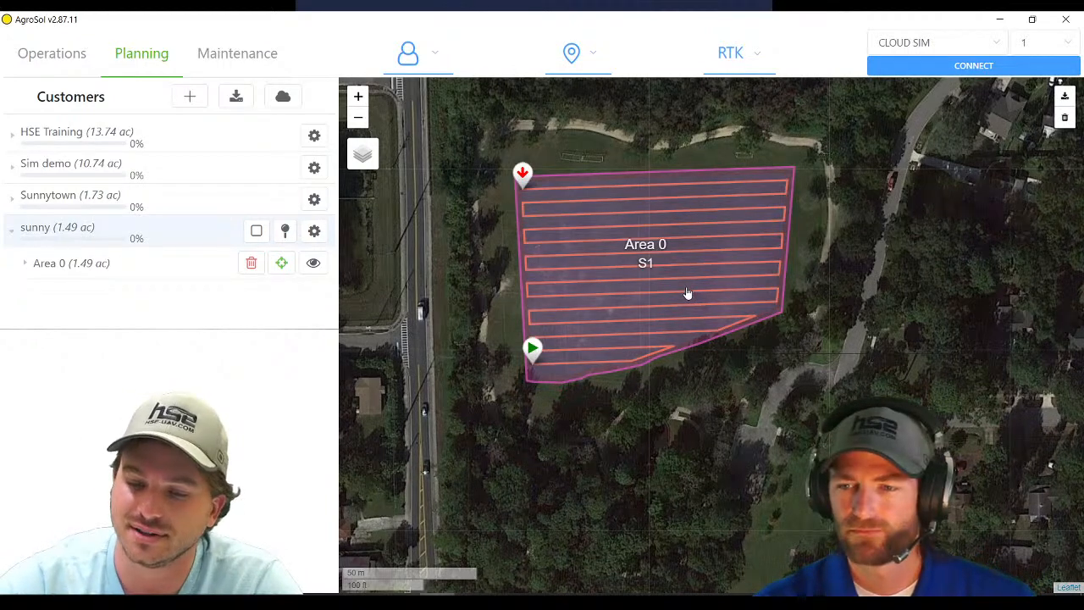
click(687, 293)
drag(878, 224, 894, 283)
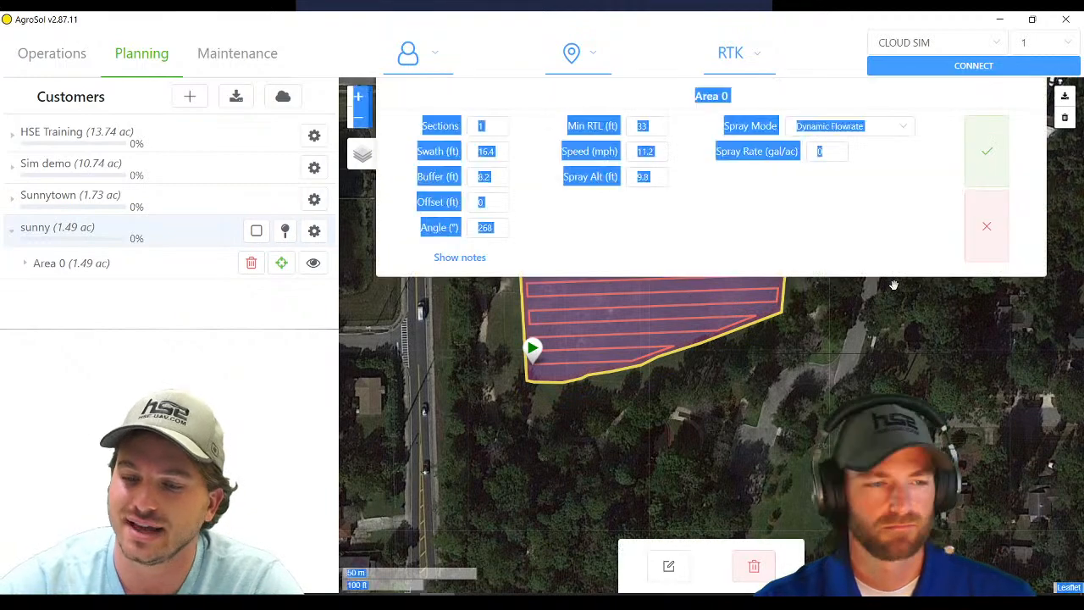
click(868, 232)
drag(872, 343, 899, 453)
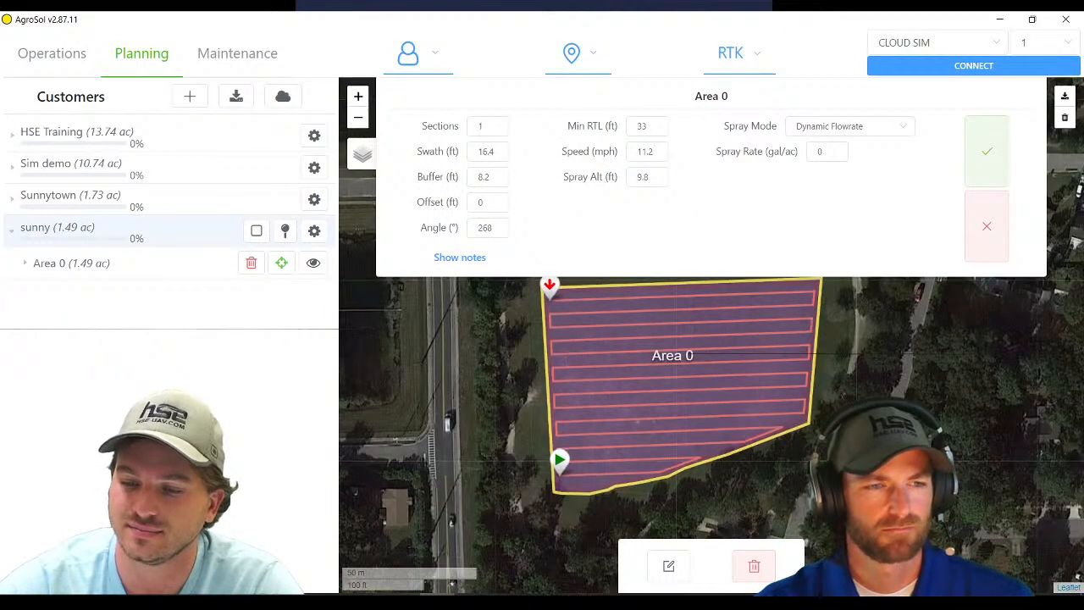
click(770, 444)
mouse_move(559, 460)
mouse_down()
mouse_move(724, 421)
mouse_move(675, 460)
mouse_up()
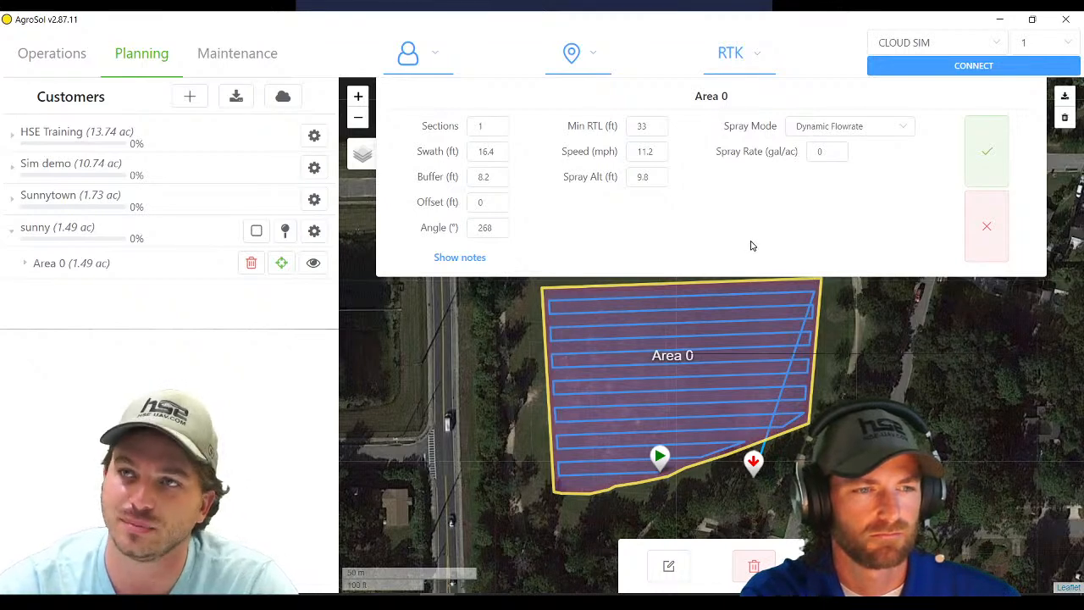
click(988, 152)
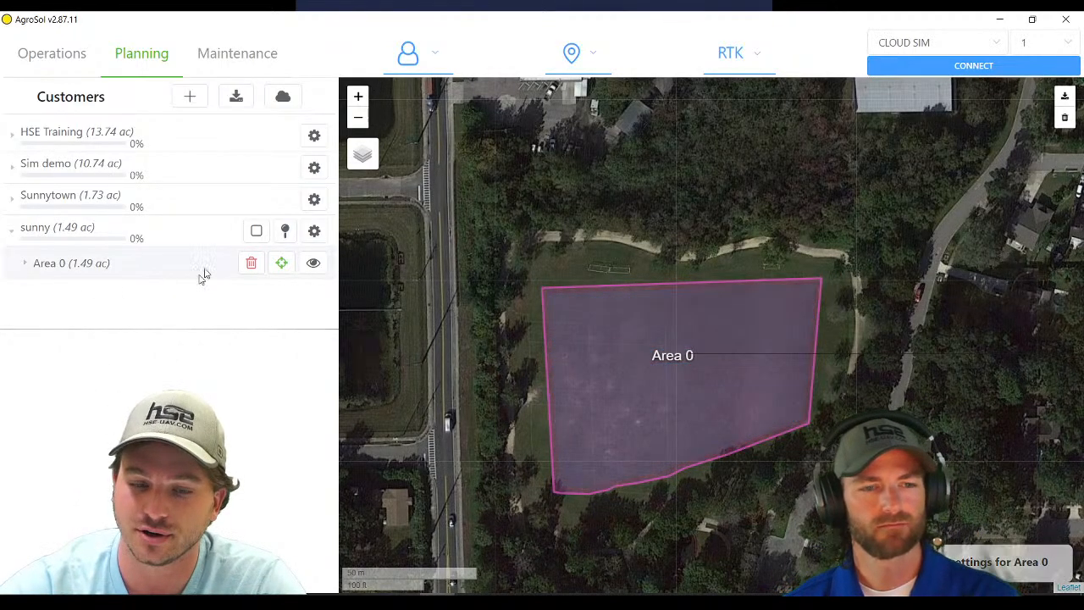
- View the sunny customer's import and export options, close them and list the Sunnytown customer's areas
click(314, 232)
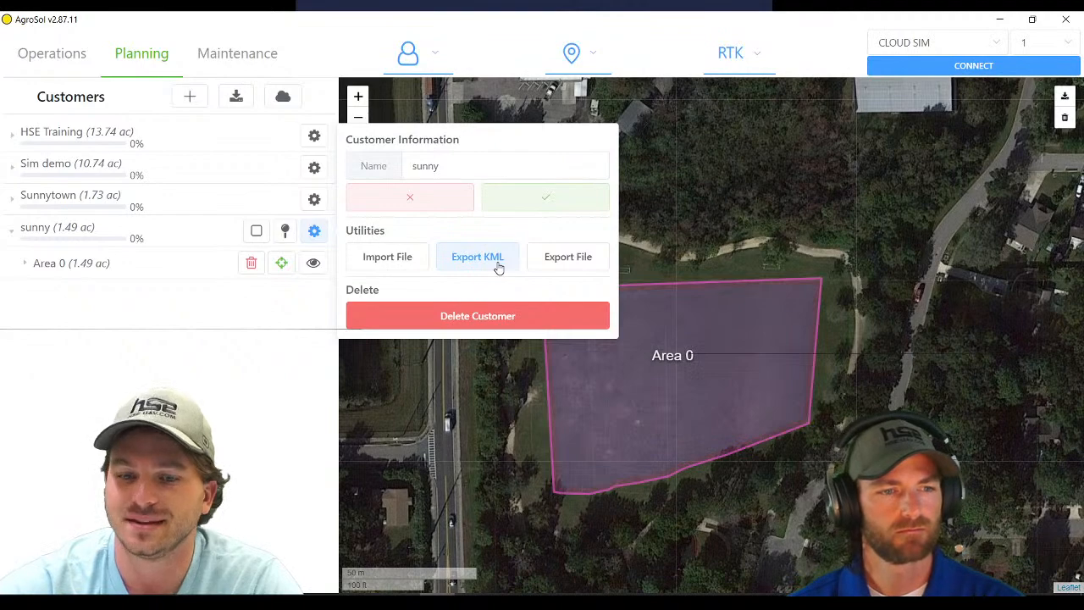
click(315, 231)
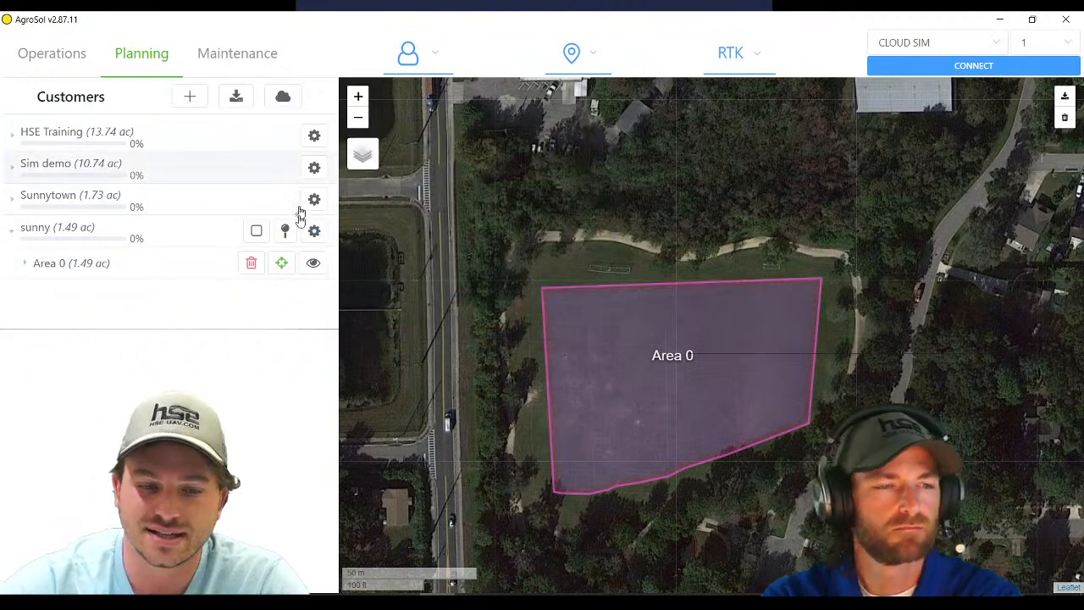
click(200, 204)
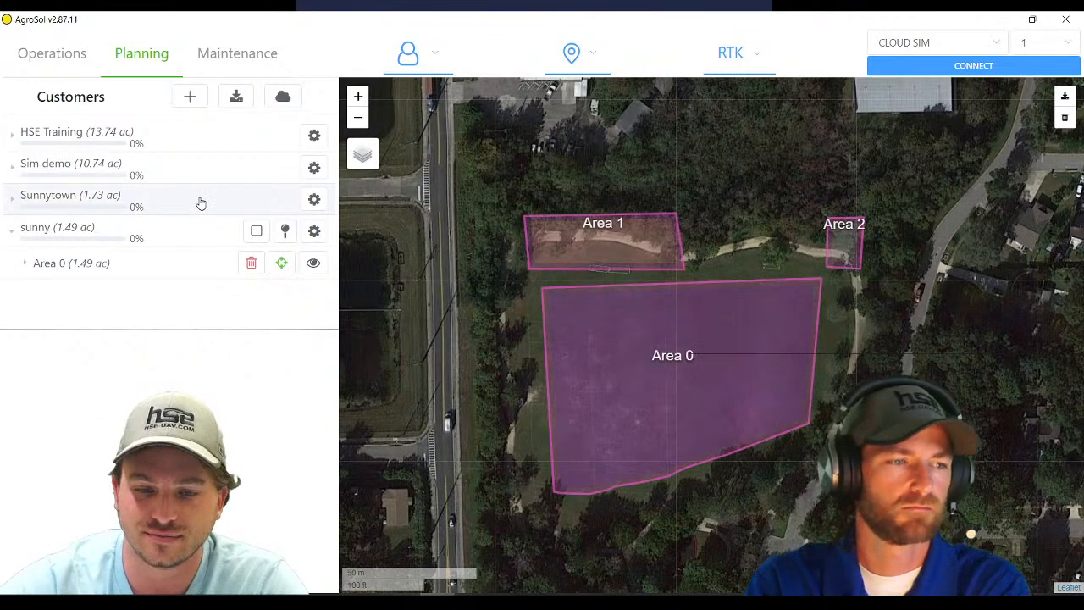
- Export the HSE Training customer's areas as a KML file and show the exported file in its folder
click(216, 147)
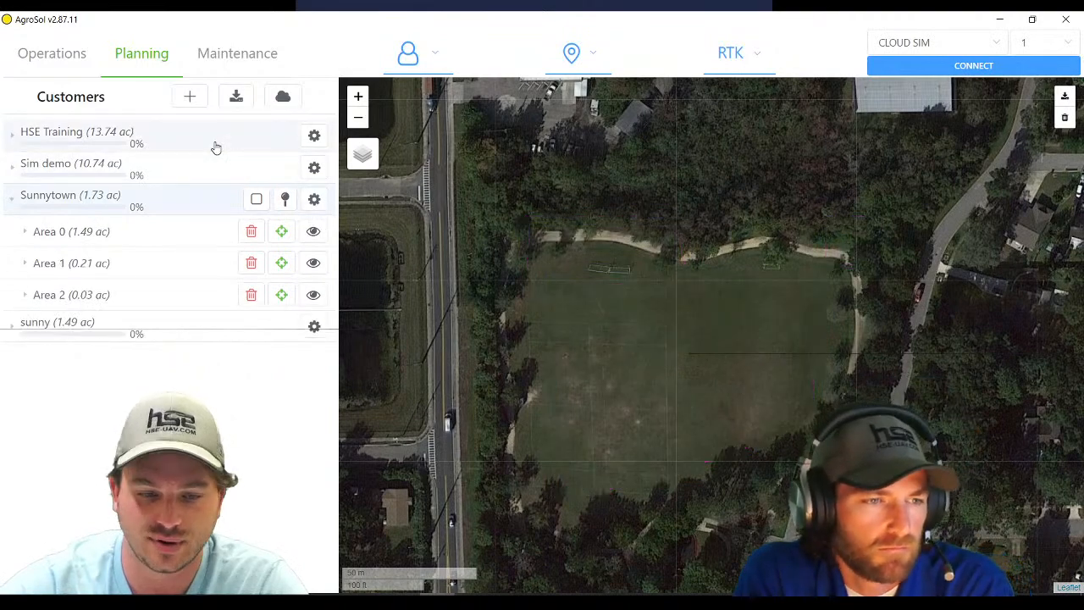
click(314, 137)
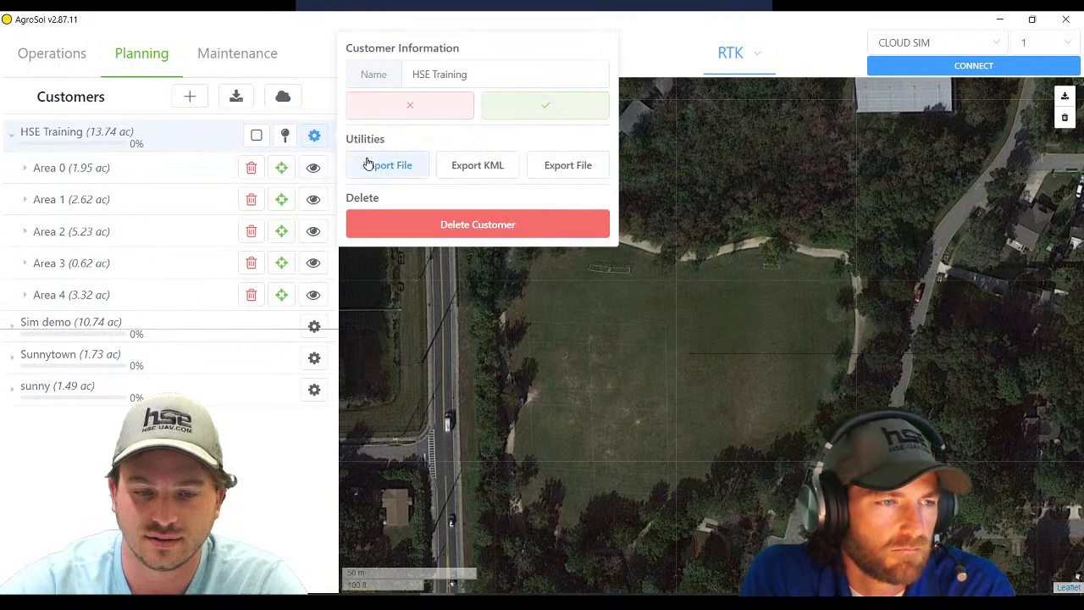
click(491, 175)
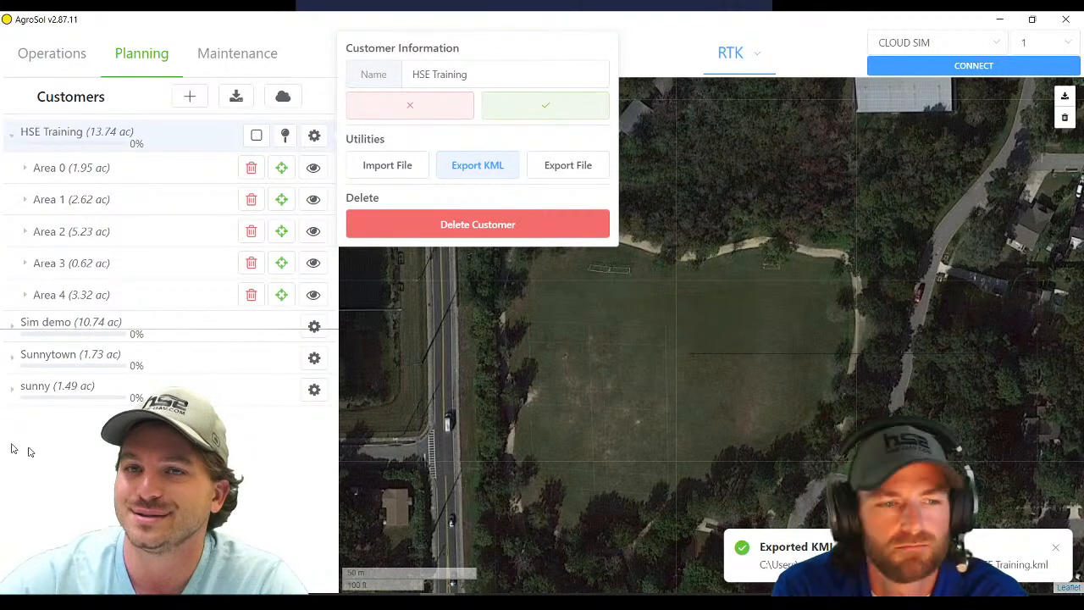
key(Escape)
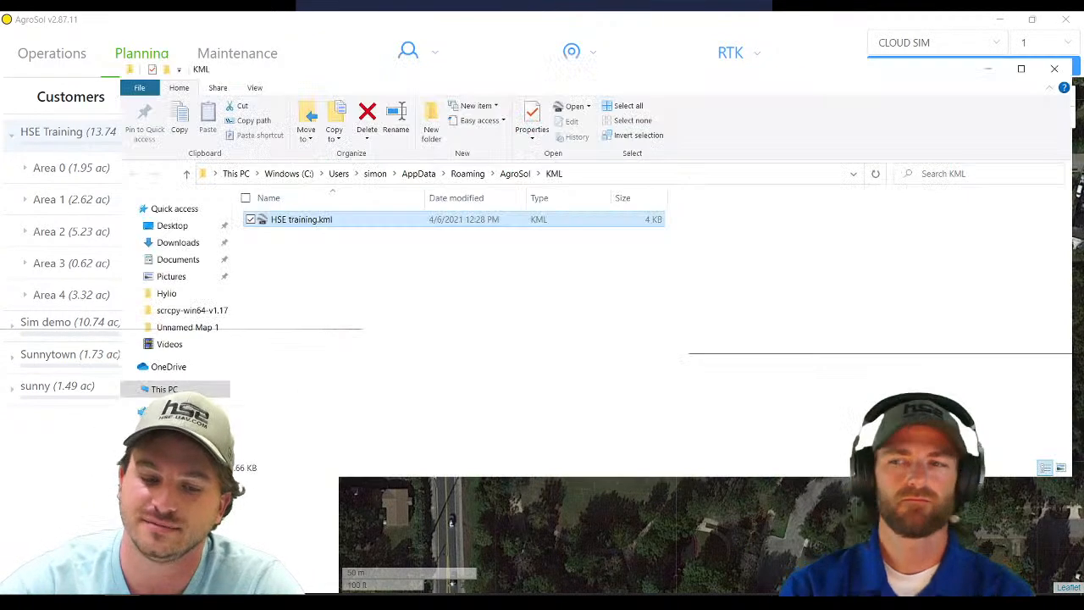
click(314, 253)
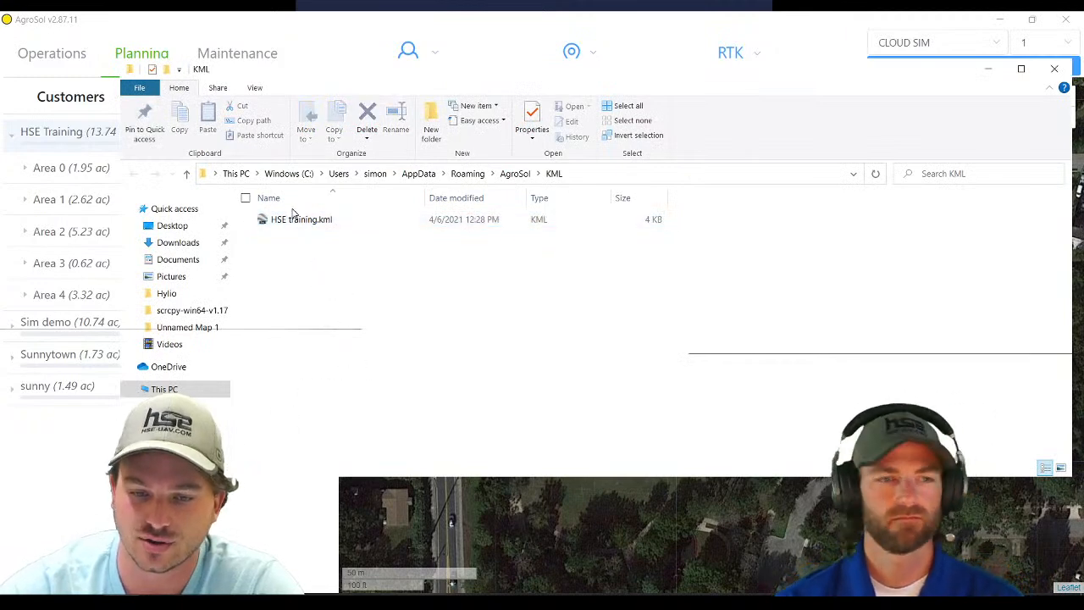
click(293, 220)
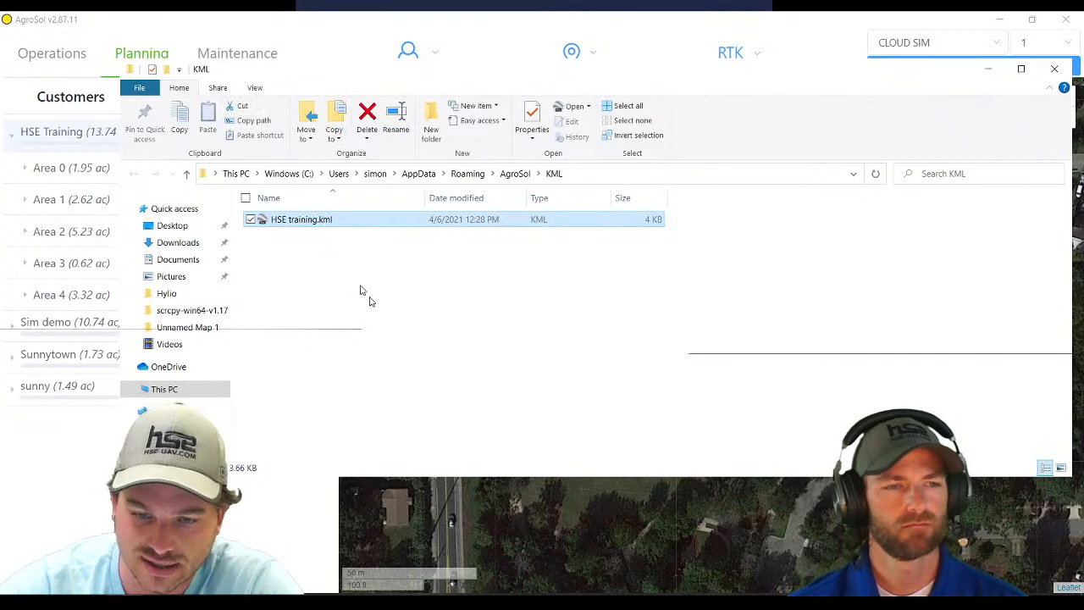
click(540, 603)
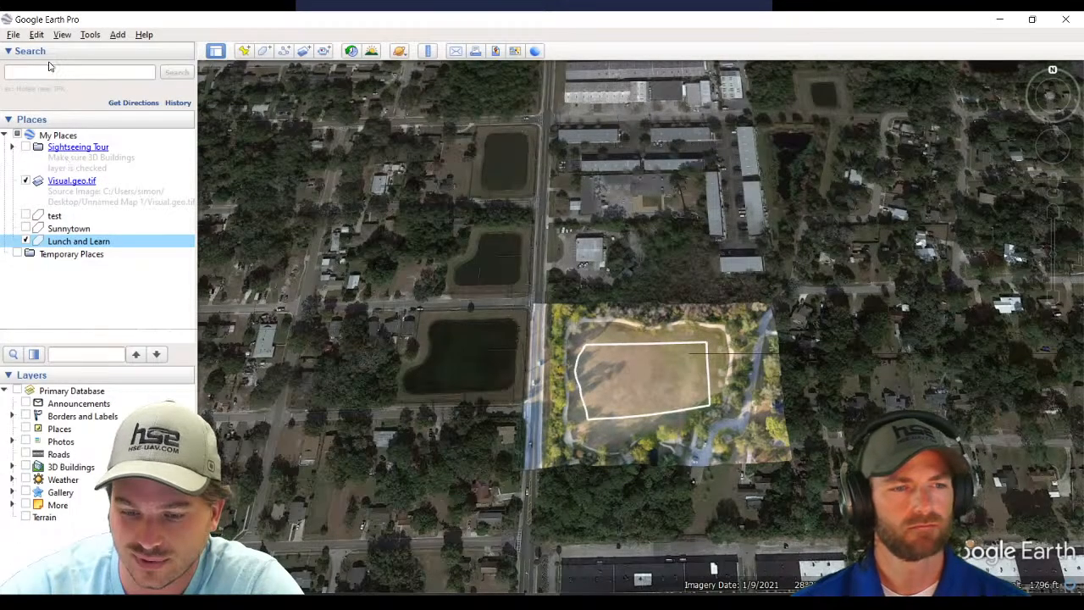
click(12, 36)
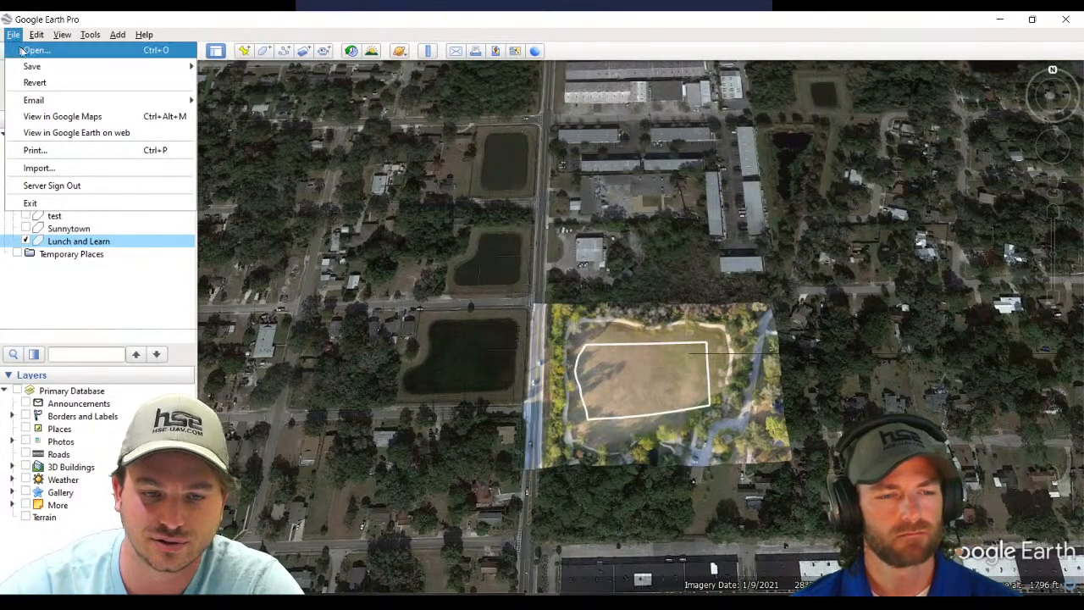
key(Escape)
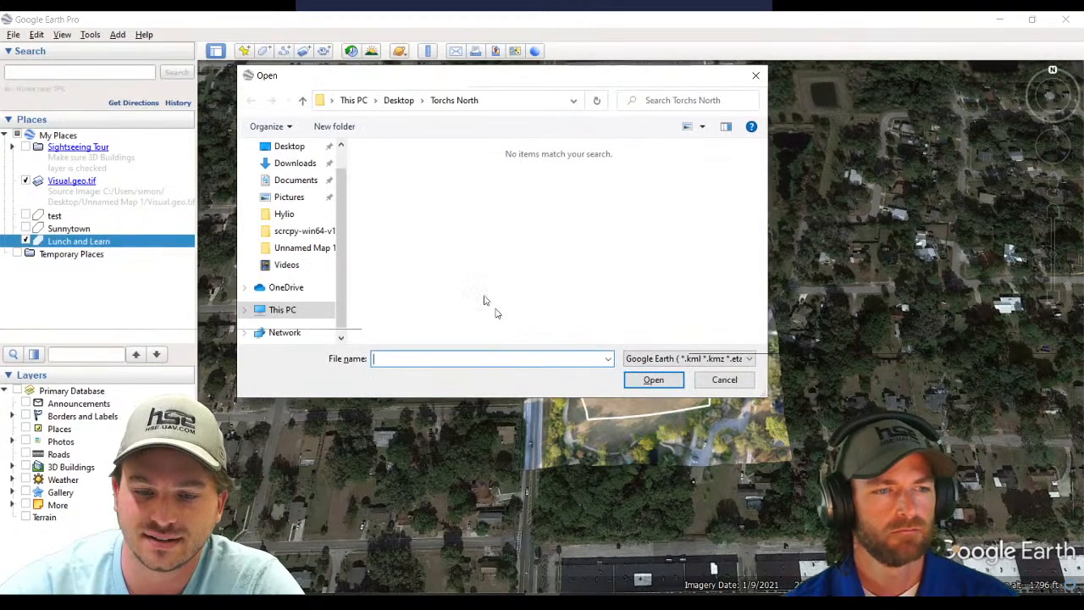
click(742, 381)
- Open the exported HSE training.kml from its KML folder in Google Earth Pro, continuing the startup without the Repair Tool
click(121, 599)
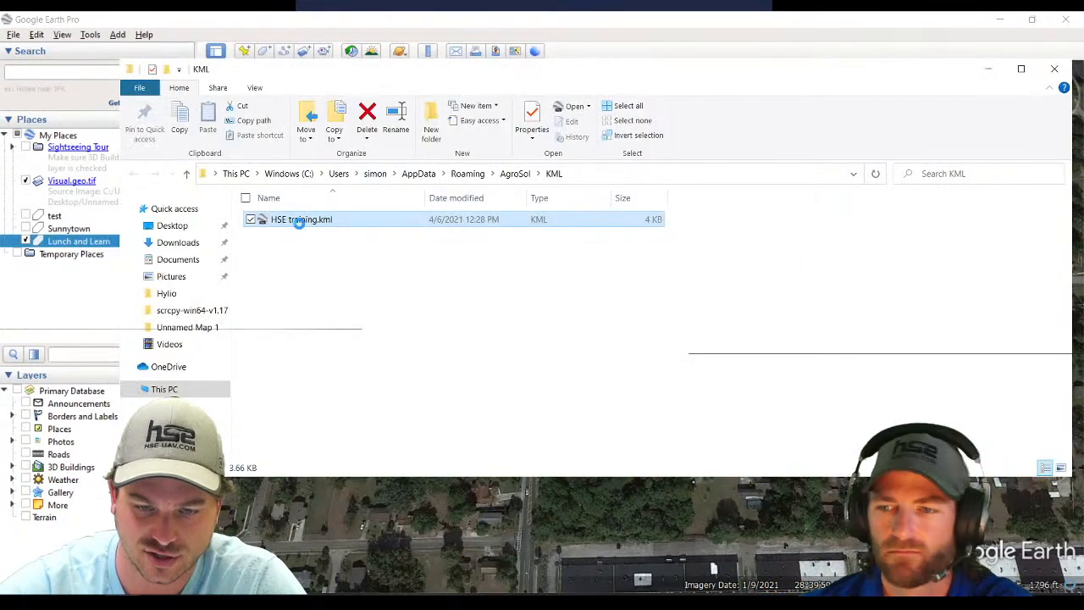
click(299, 222)
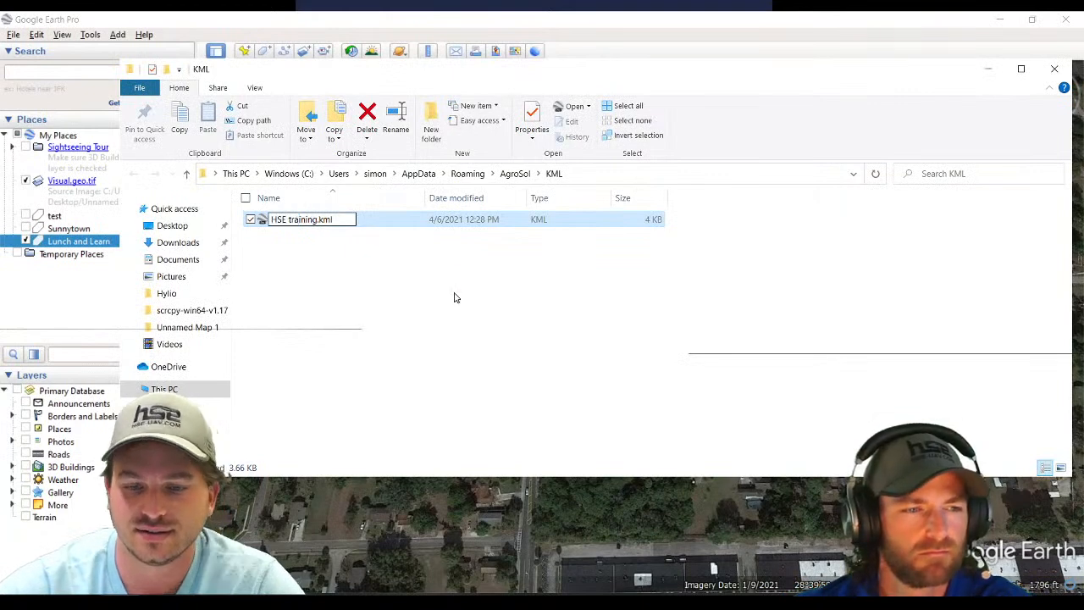
click(364, 223)
double_click(320, 223)
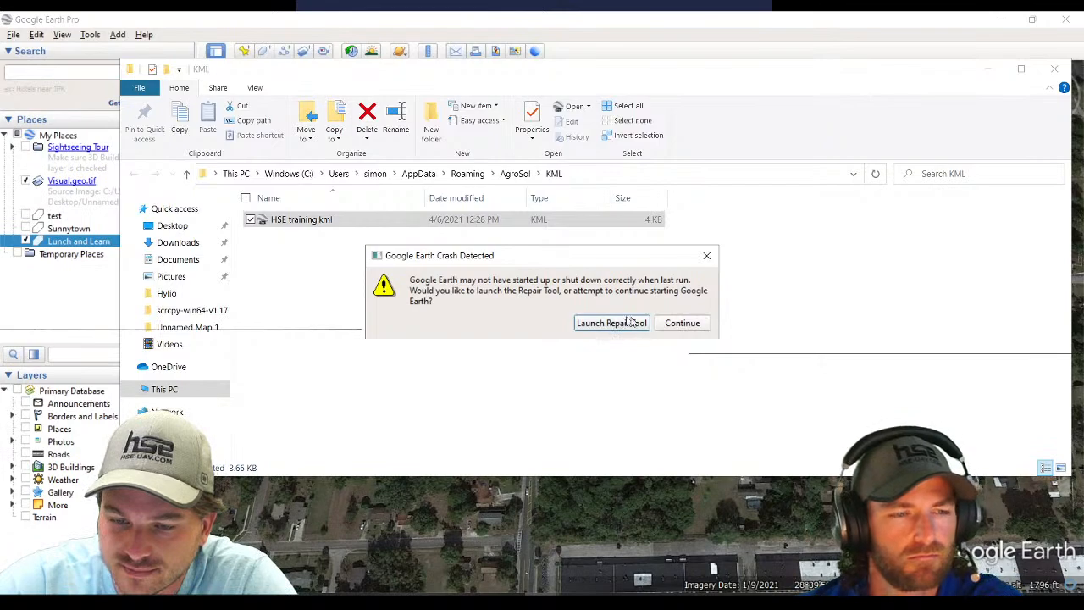
click(682, 323)
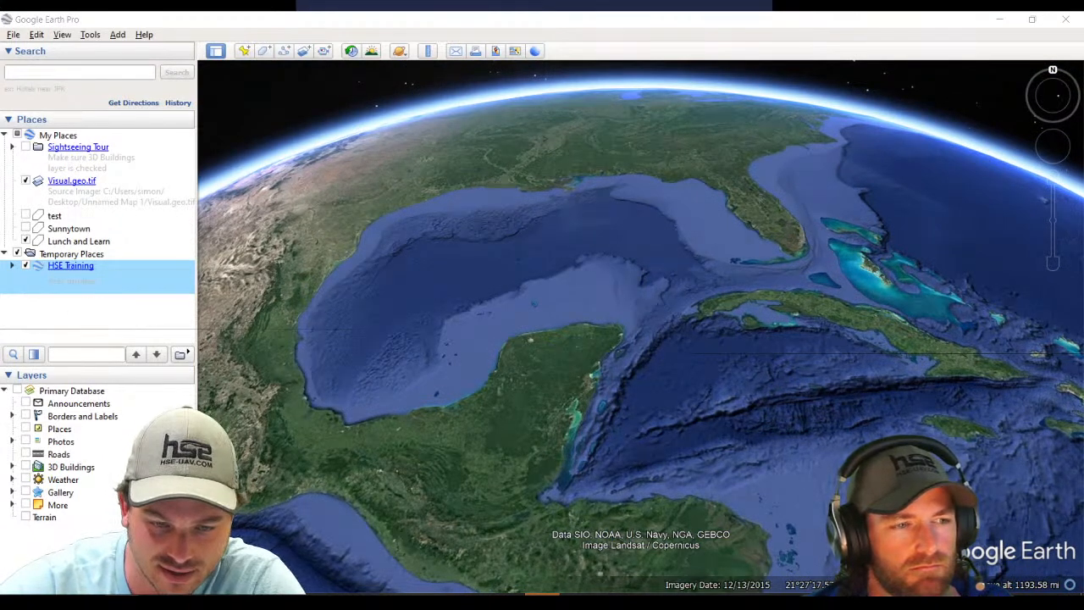
- Switch to AgroSol and expand the sunny customer to show its area on the map
mouse_move(542, 603)
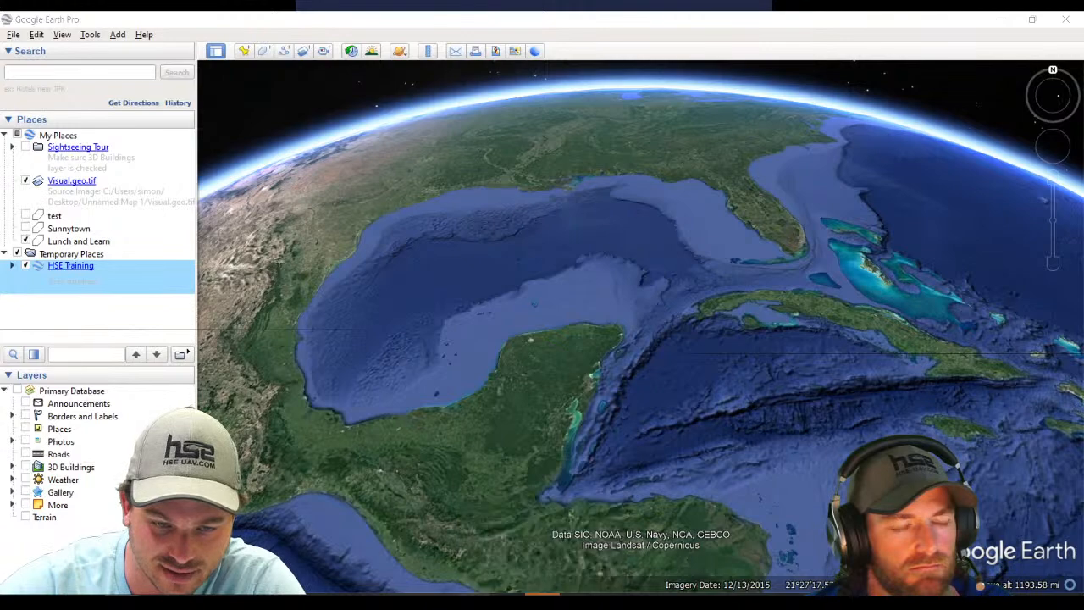
click(437, 603)
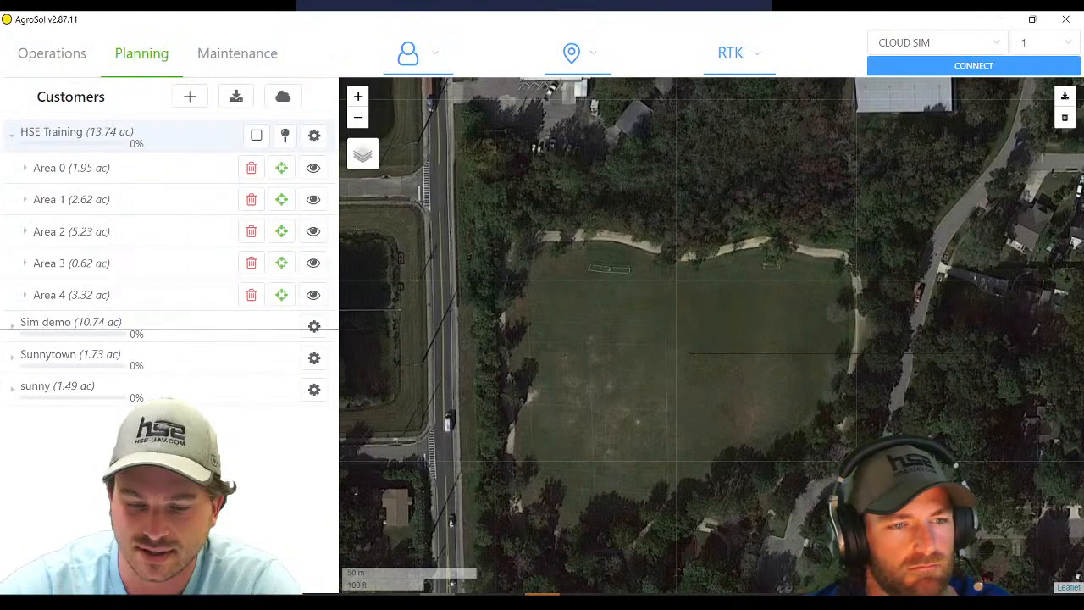
click(206, 399)
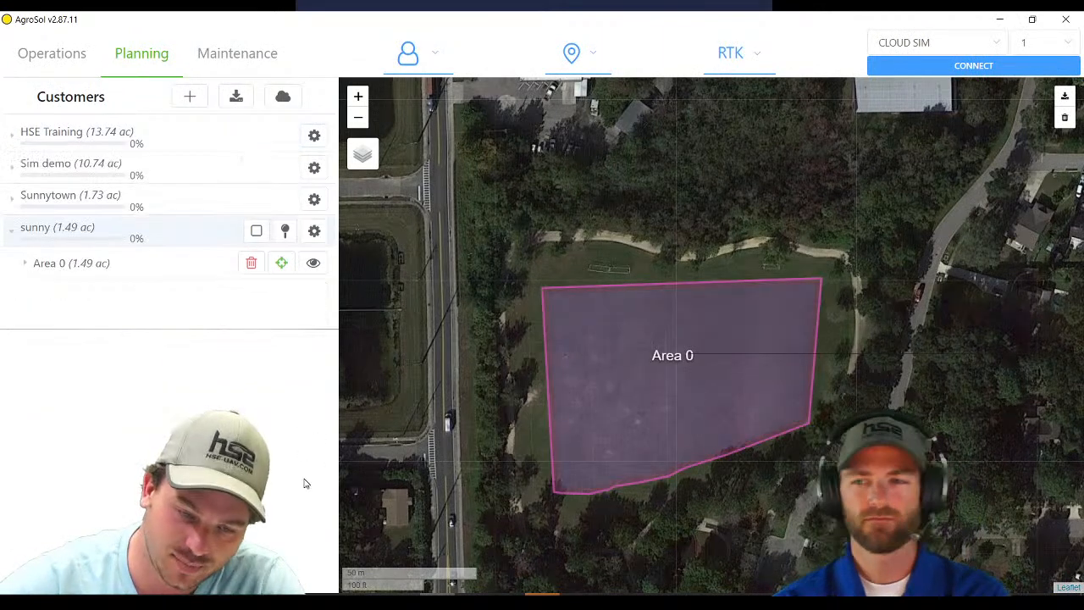